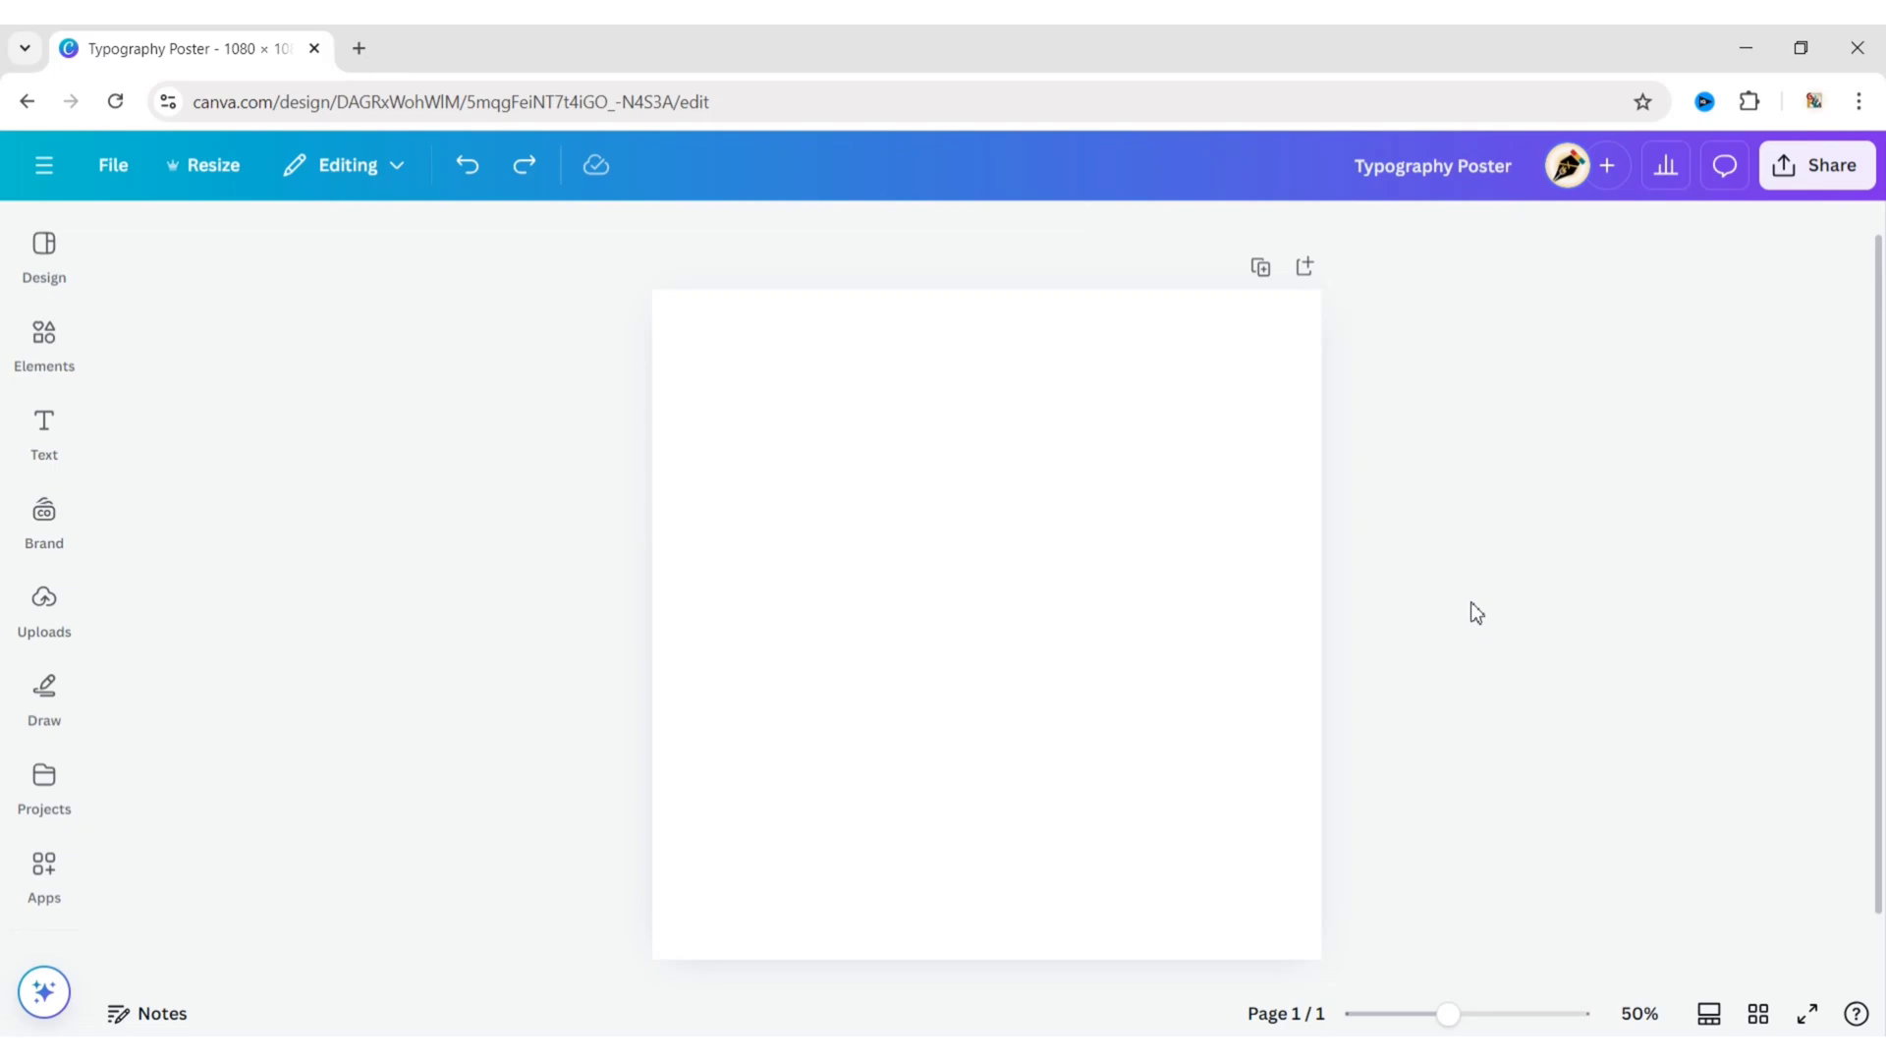
- Insert a basic square frame on the page and narrow it into a tall vertical strip
click(45, 353)
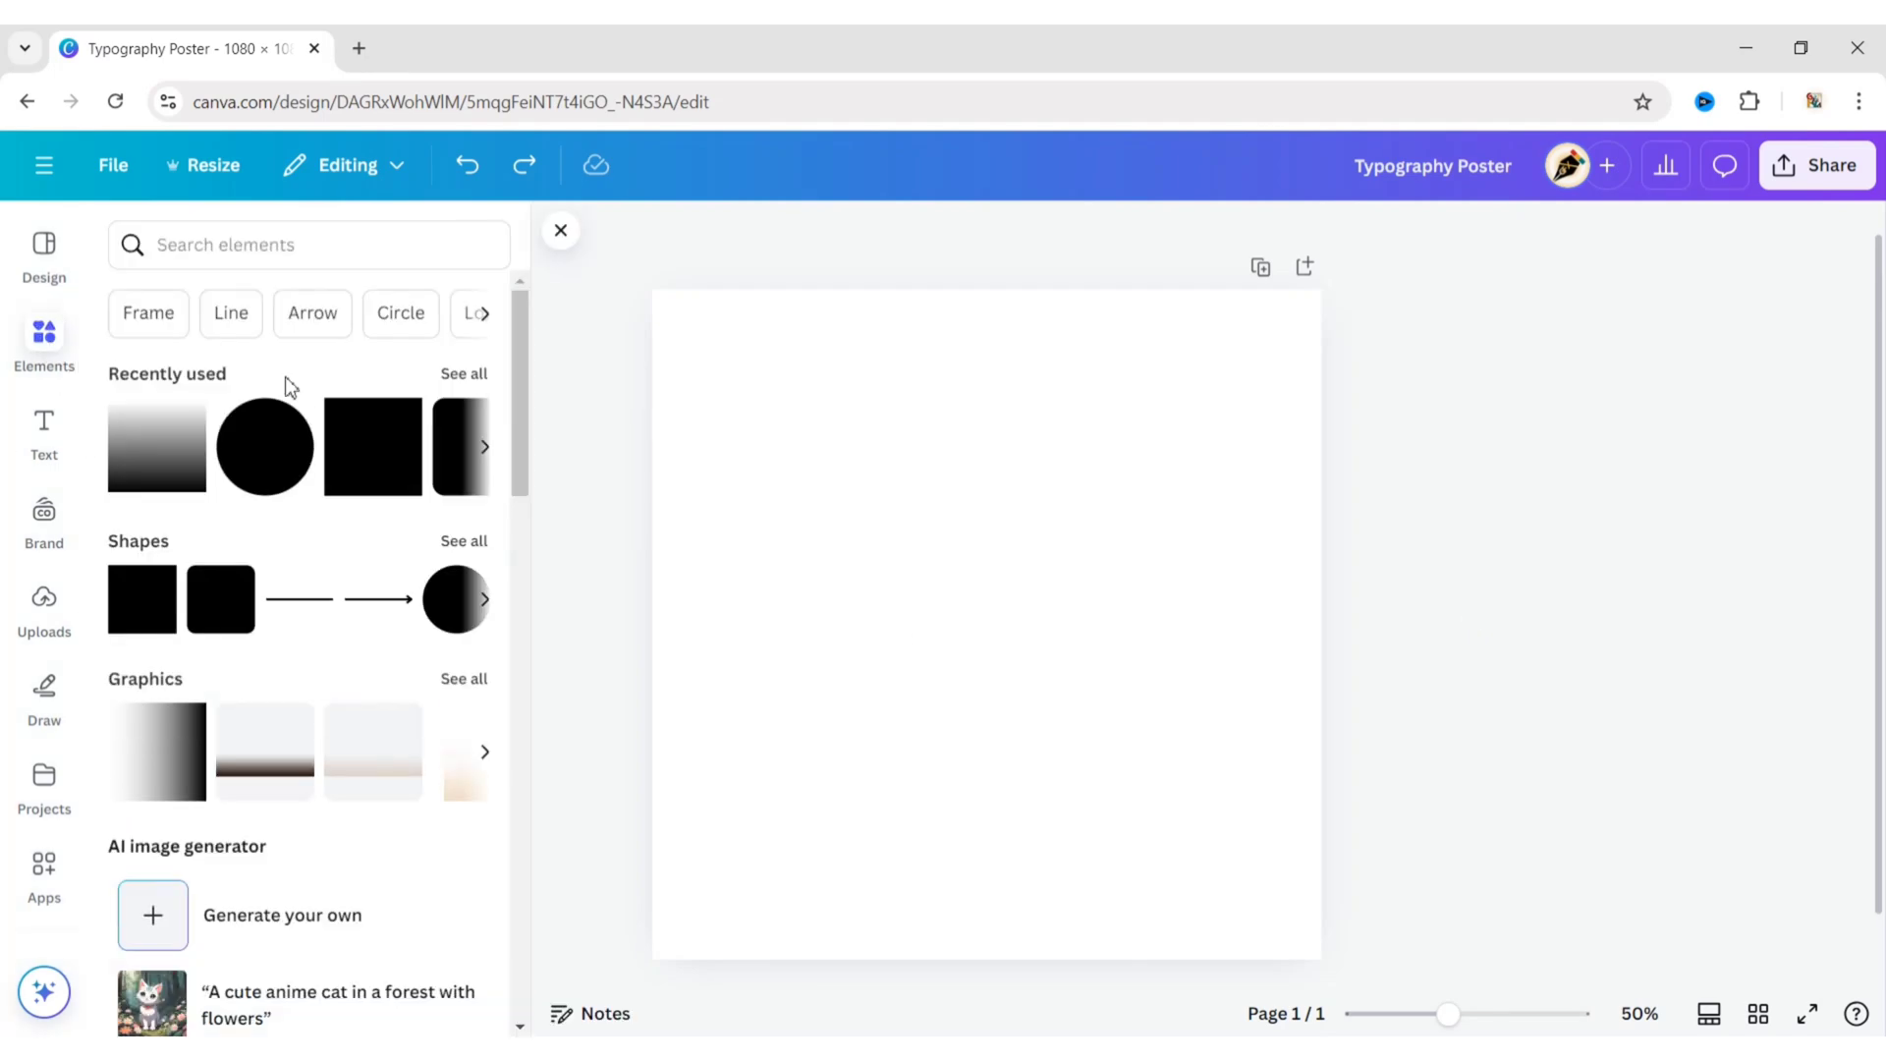
scroll(291, 386, down, 15)
click(451, 426)
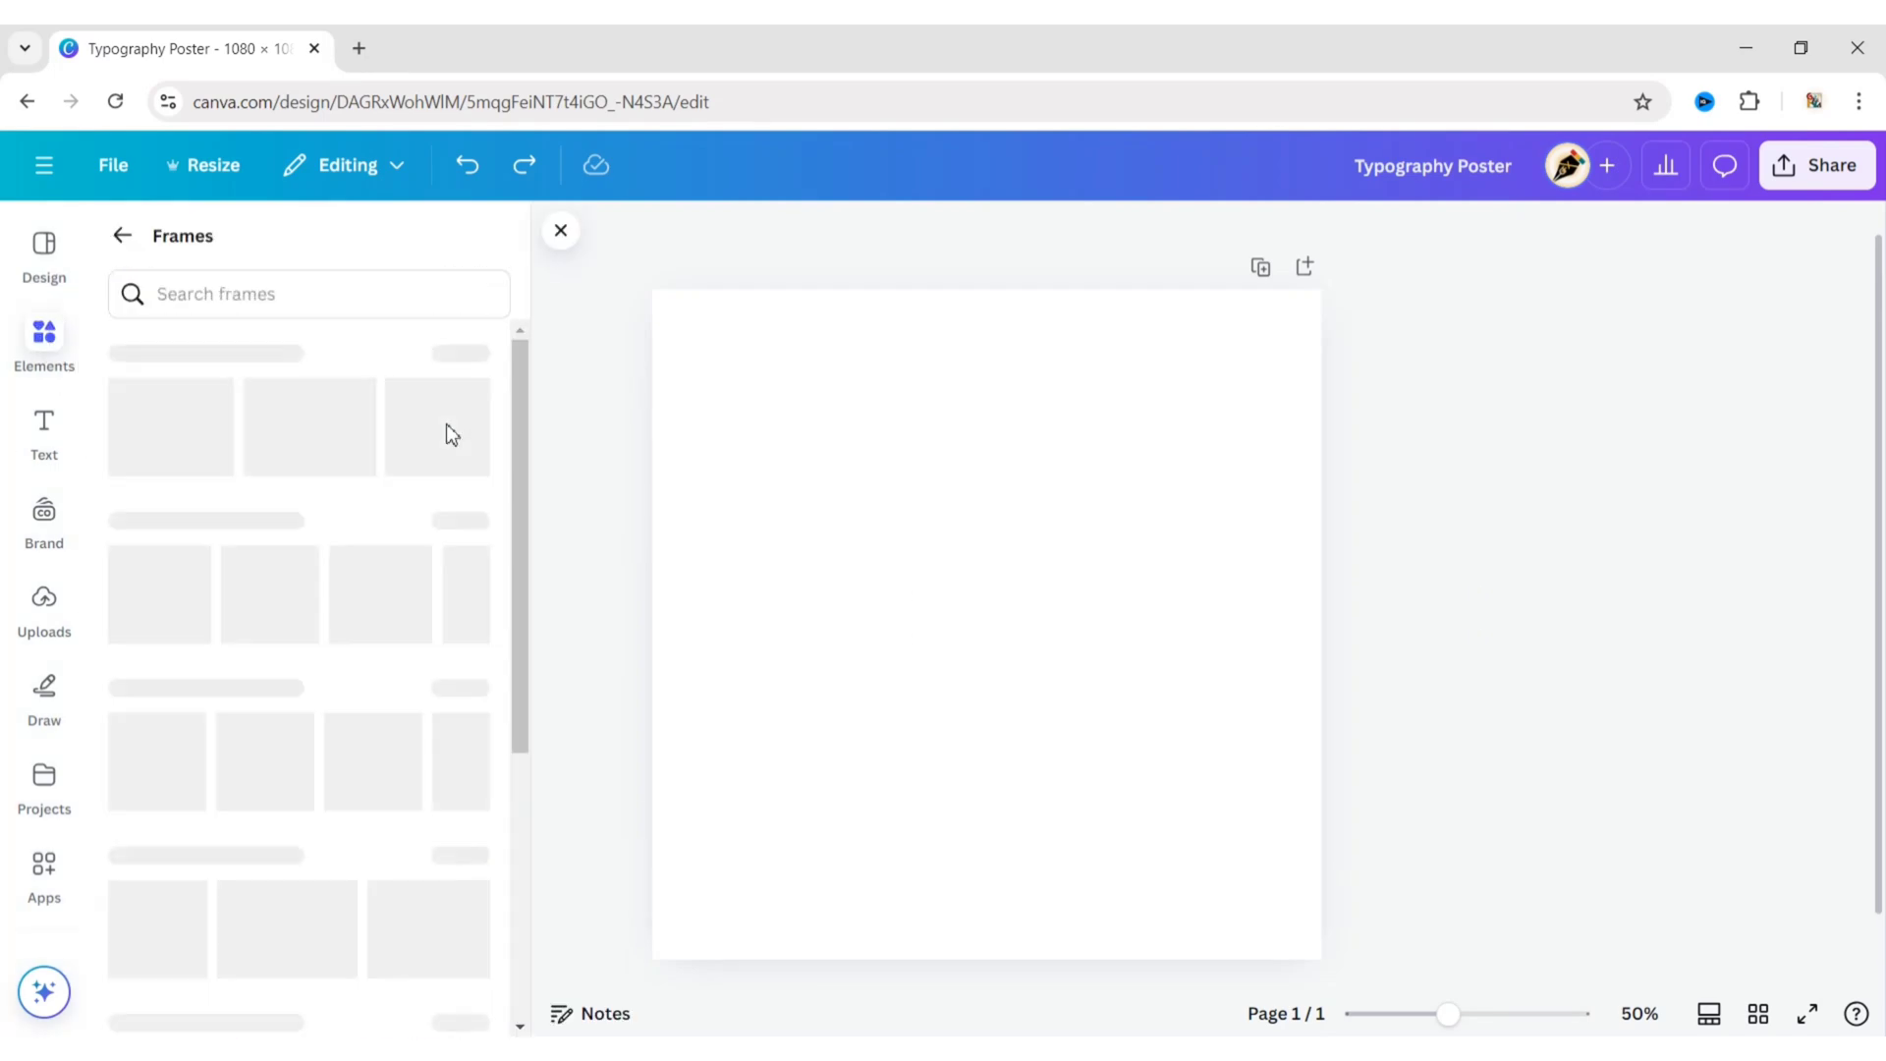
click(150, 431)
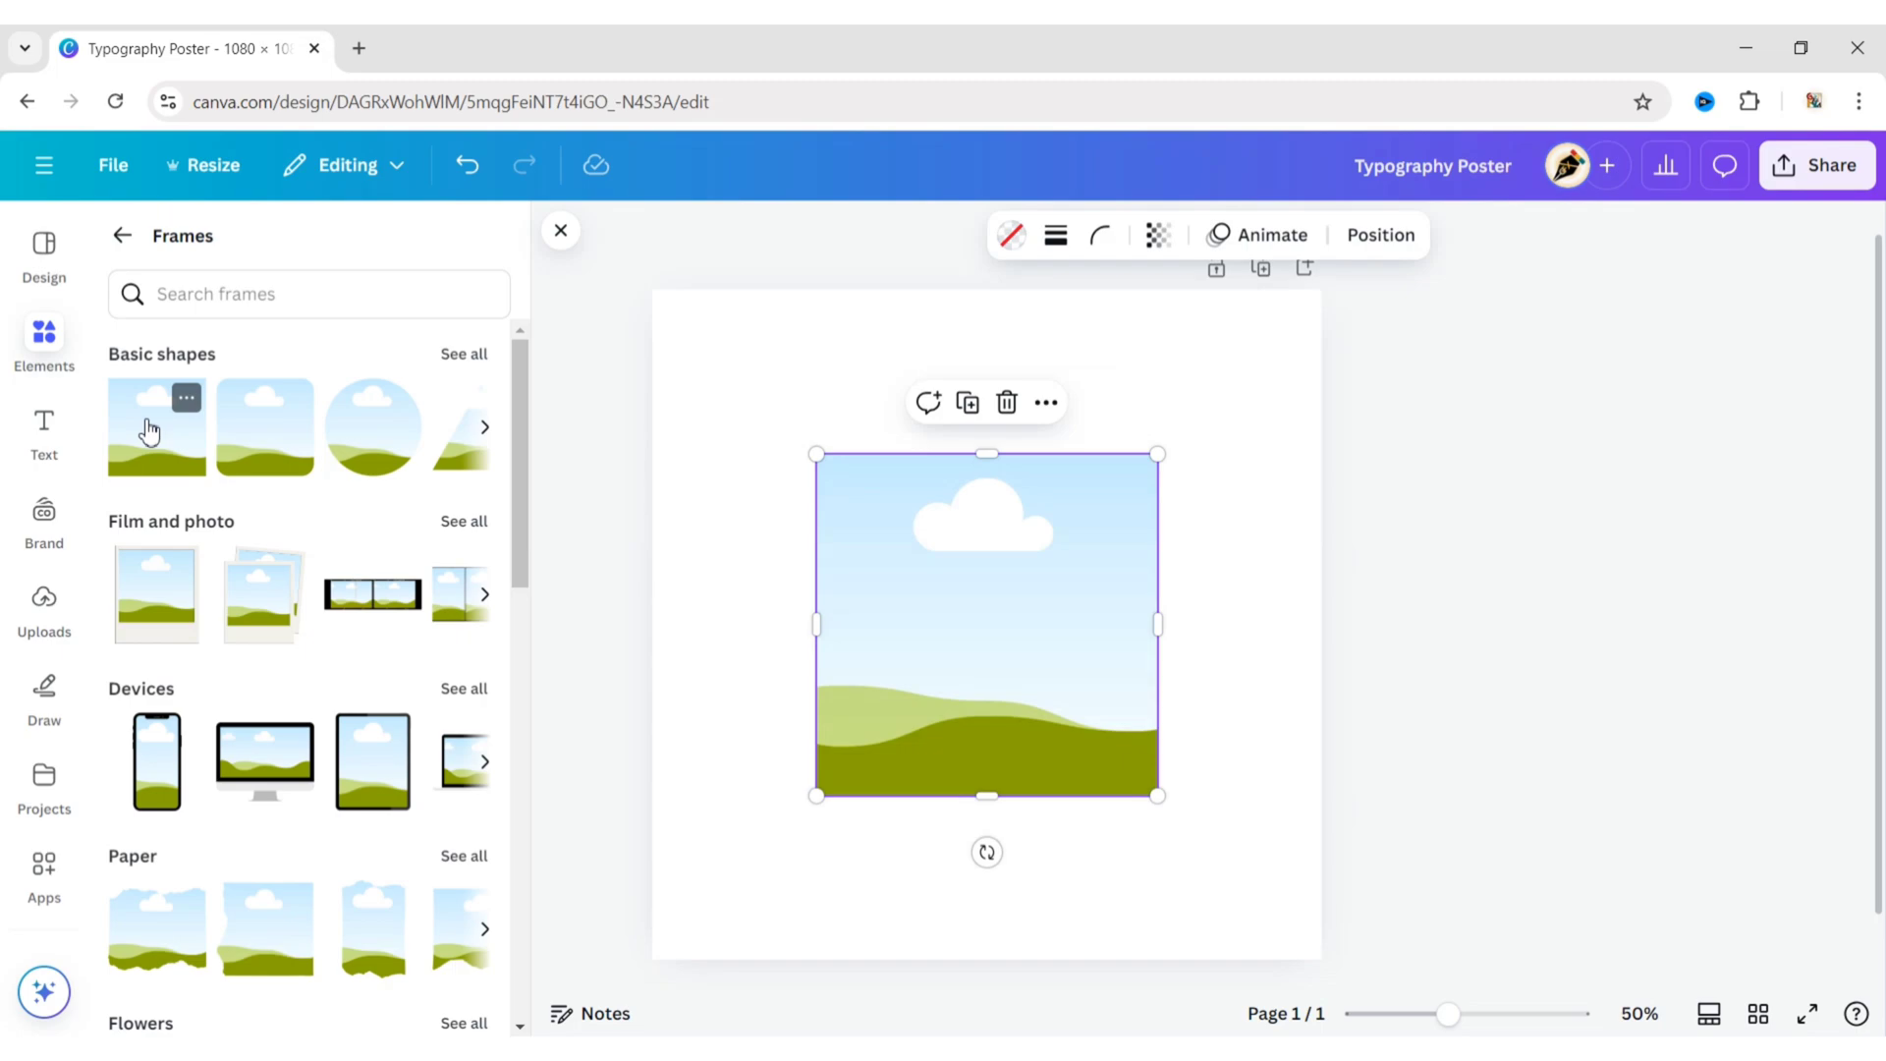
click(561, 232)
drag(1157, 625, 874, 629)
- Duplicate the vertical strip frame until a row of five evenly spaced strips spans the page
click(728, 443)
click(850, 440)
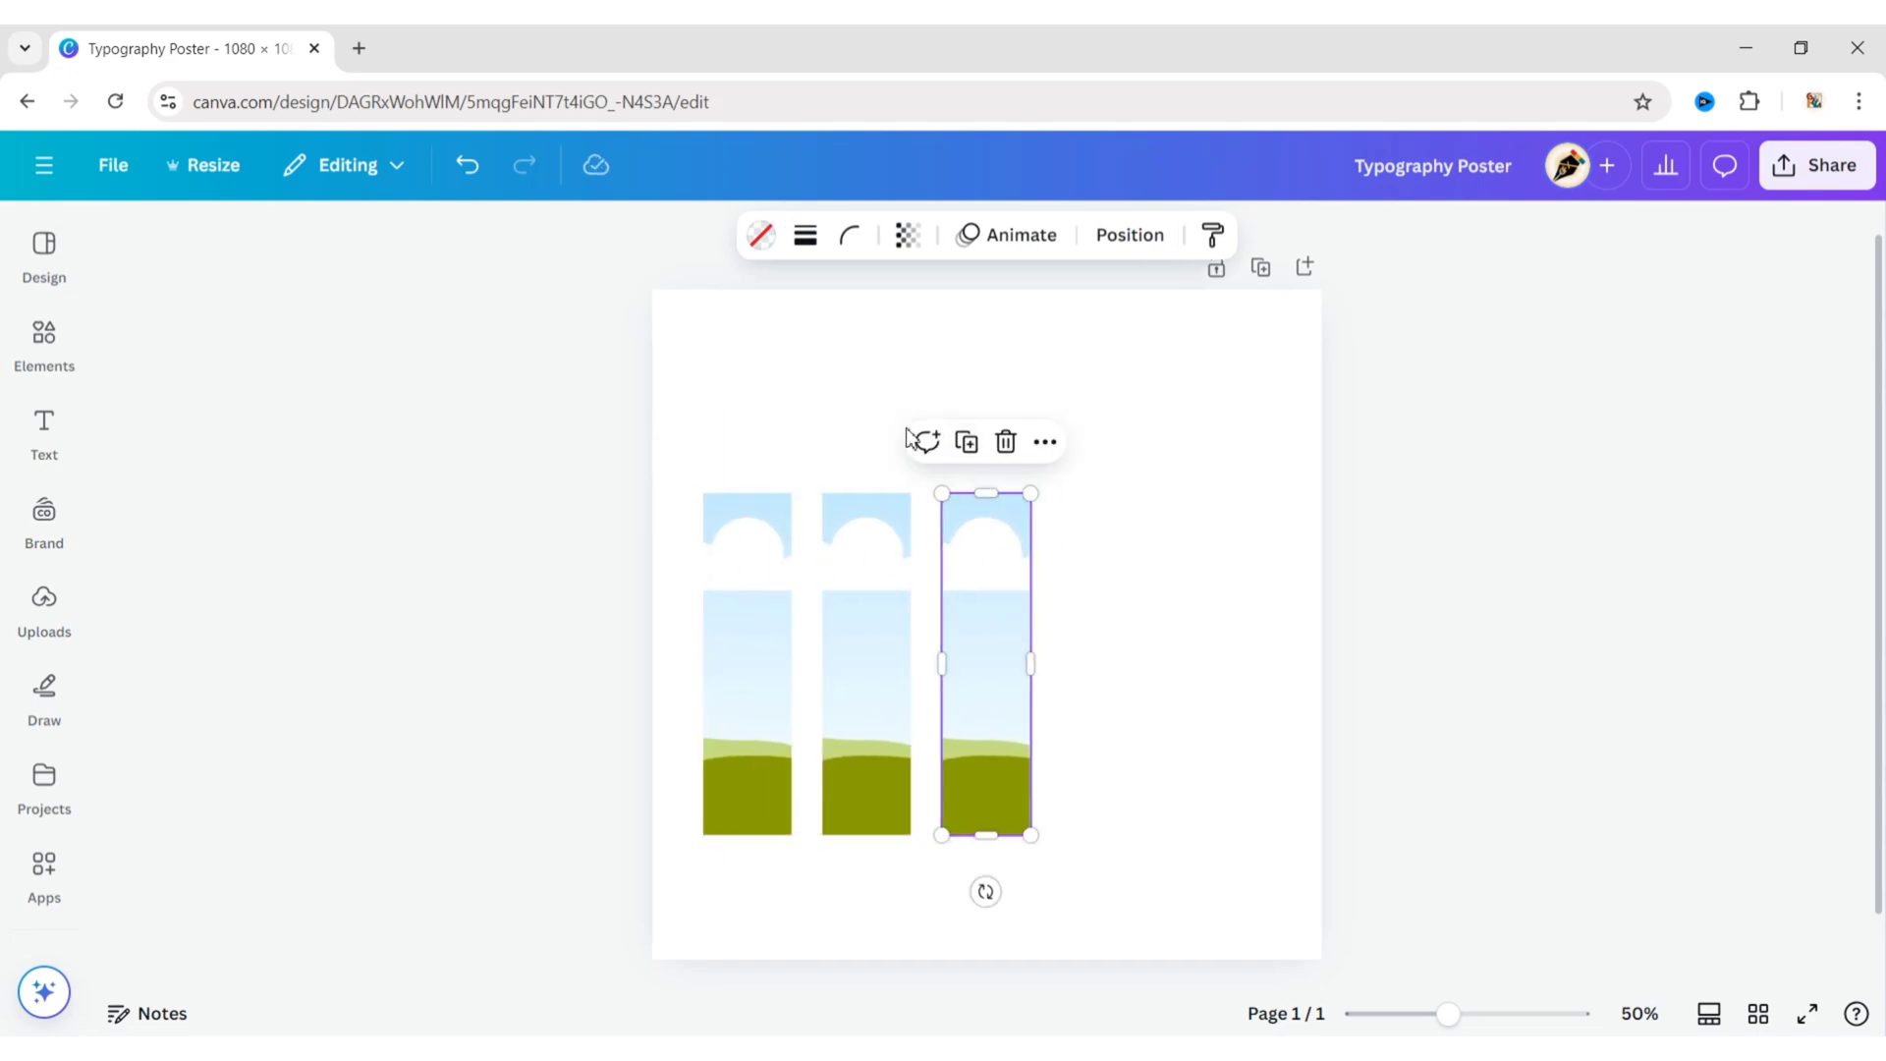
click(966, 440)
click(1084, 445)
click(1722, 704)
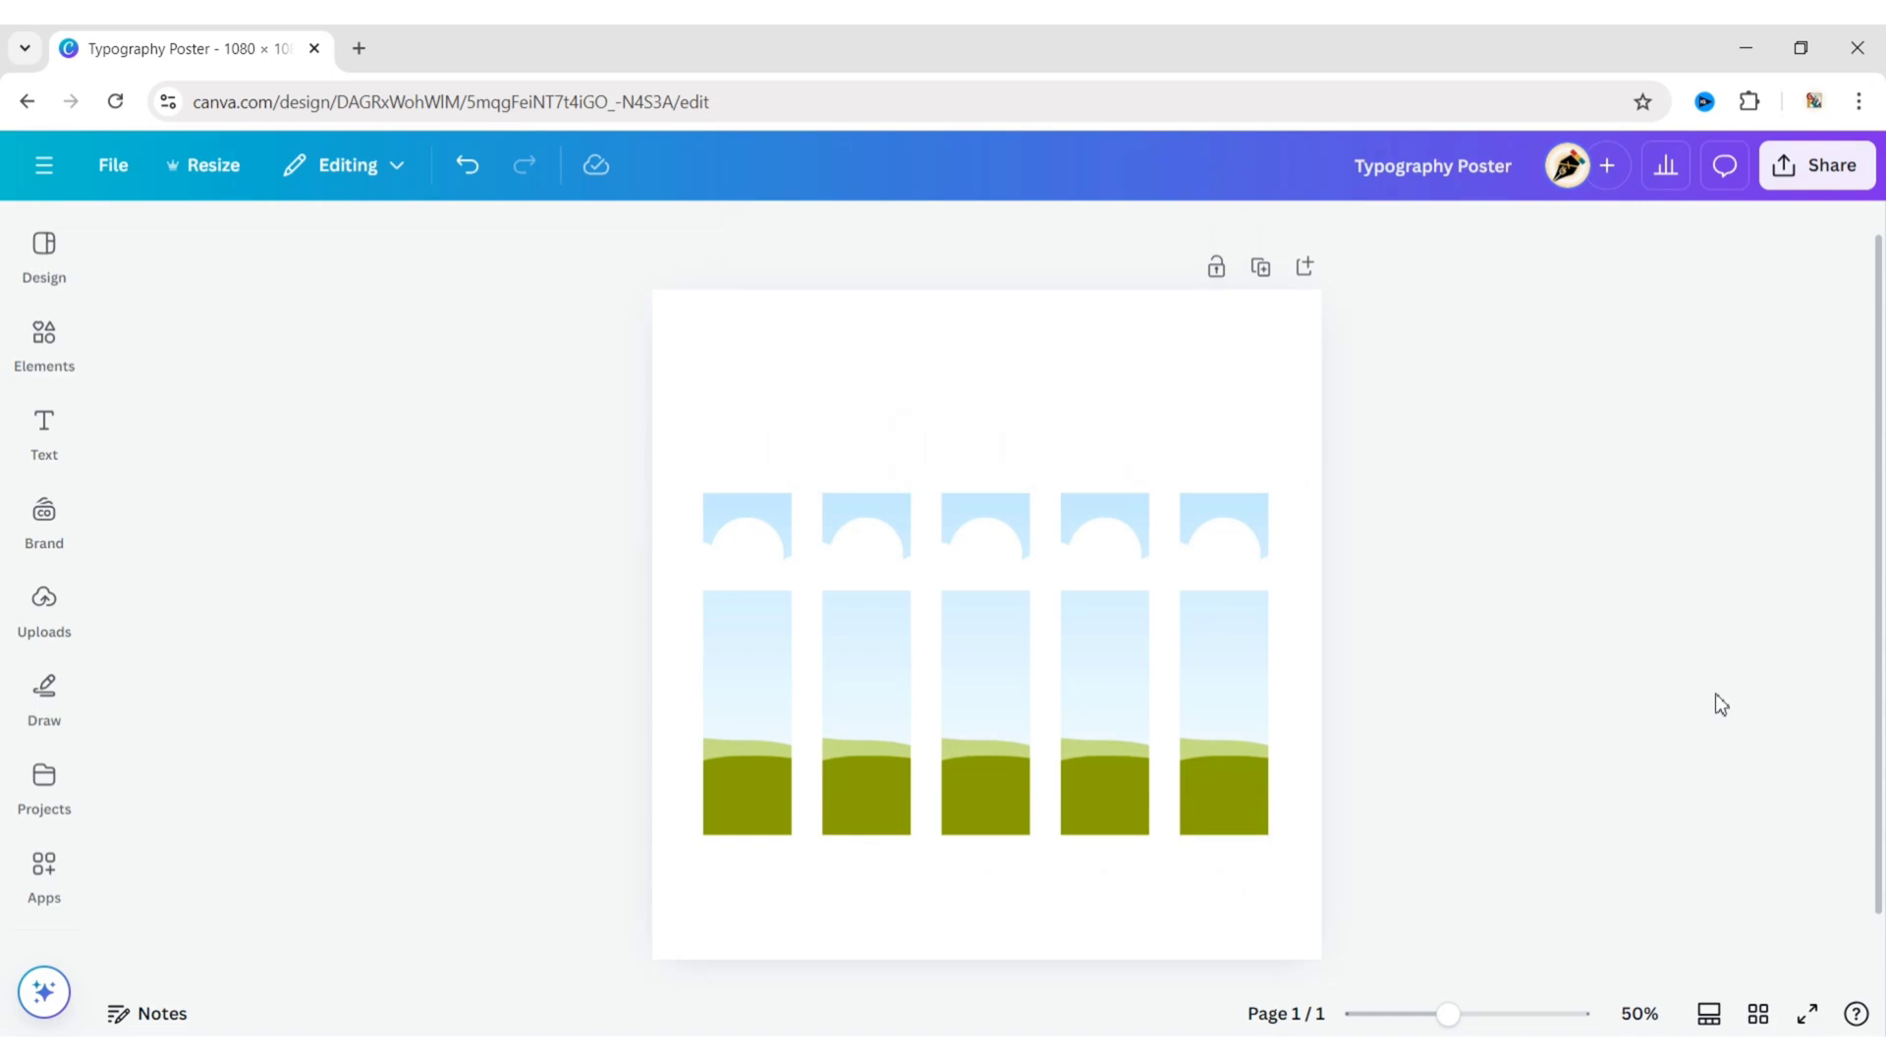
- Search the frames for "e", add the block letter E frame, and fit it directly above the first strip at the same width
click(57, 356)
text(e)
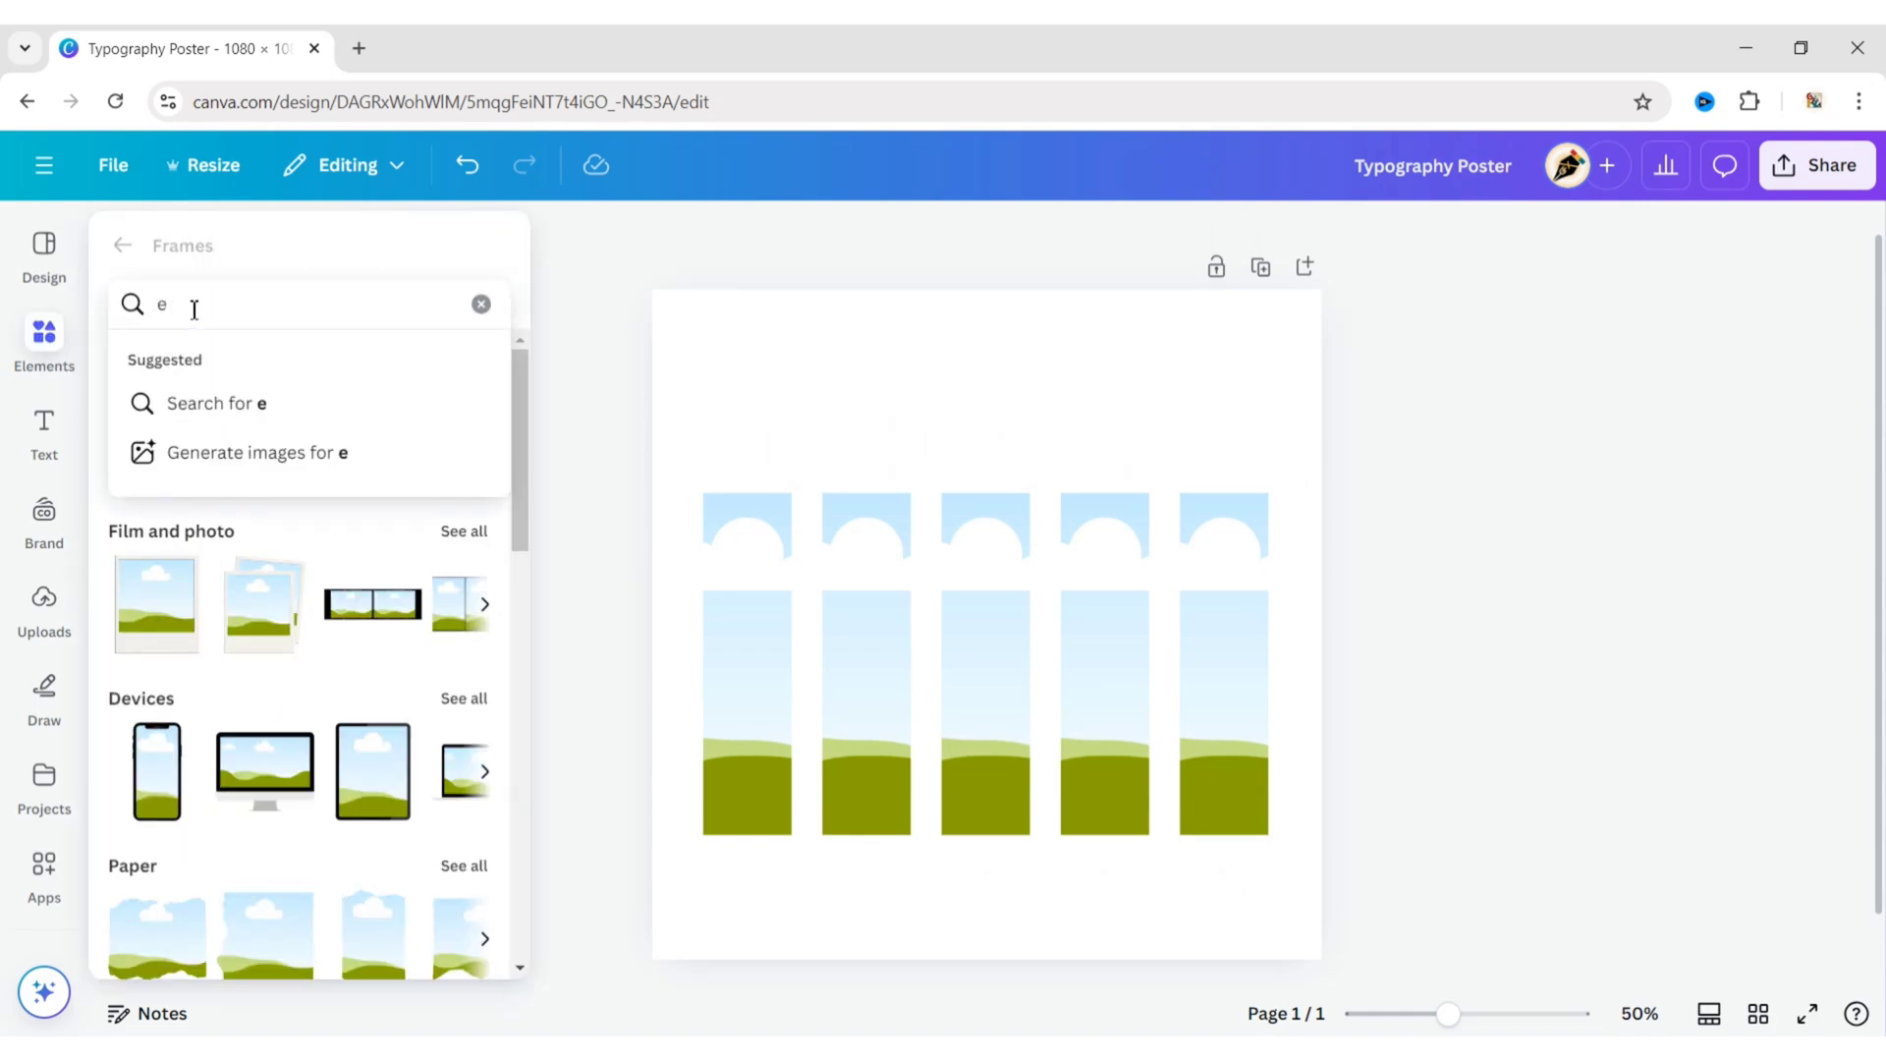
click(169, 434)
drag(1011, 540, 850, 444)
drag(938, 660, 784, 432)
drag(749, 371, 807, 365)
click(958, 341)
click(523, 452)
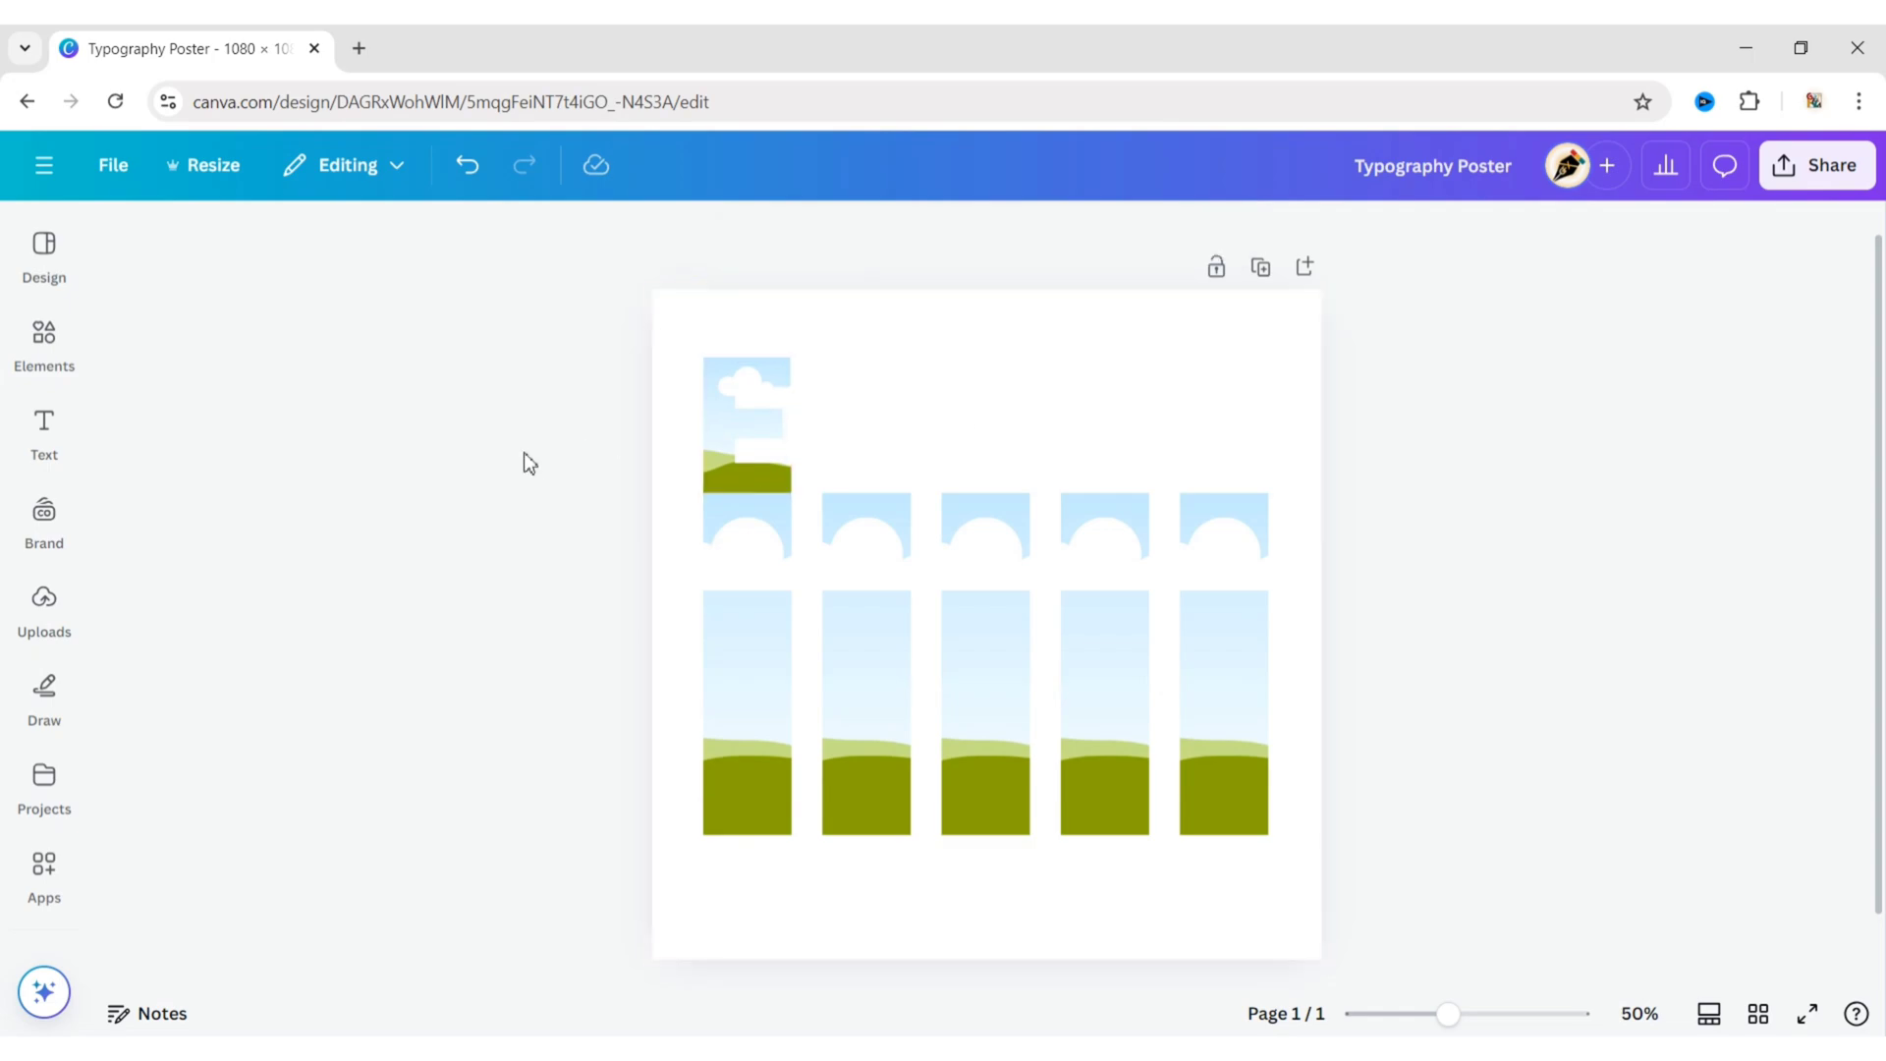
- Change the page background from the default solid colours to mid grey
click(776, 312)
click(811, 235)
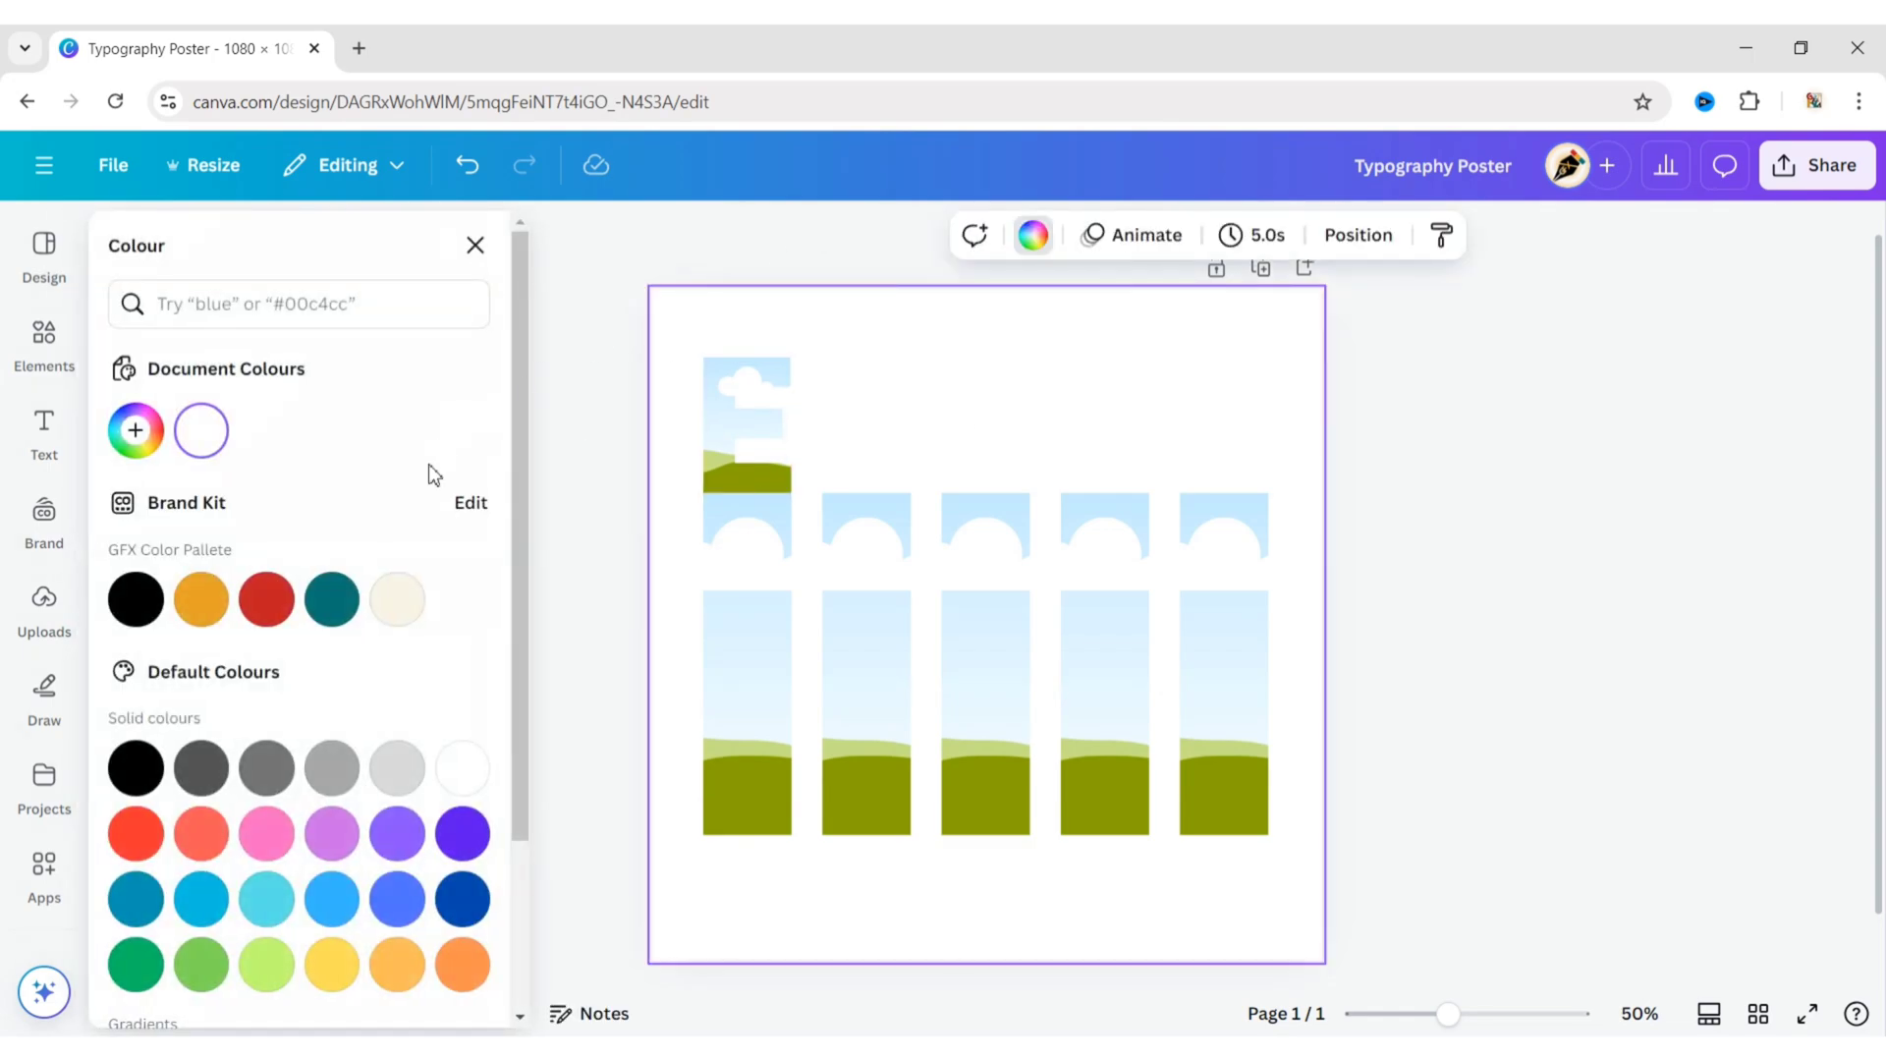
click(333, 769)
click(599, 494)
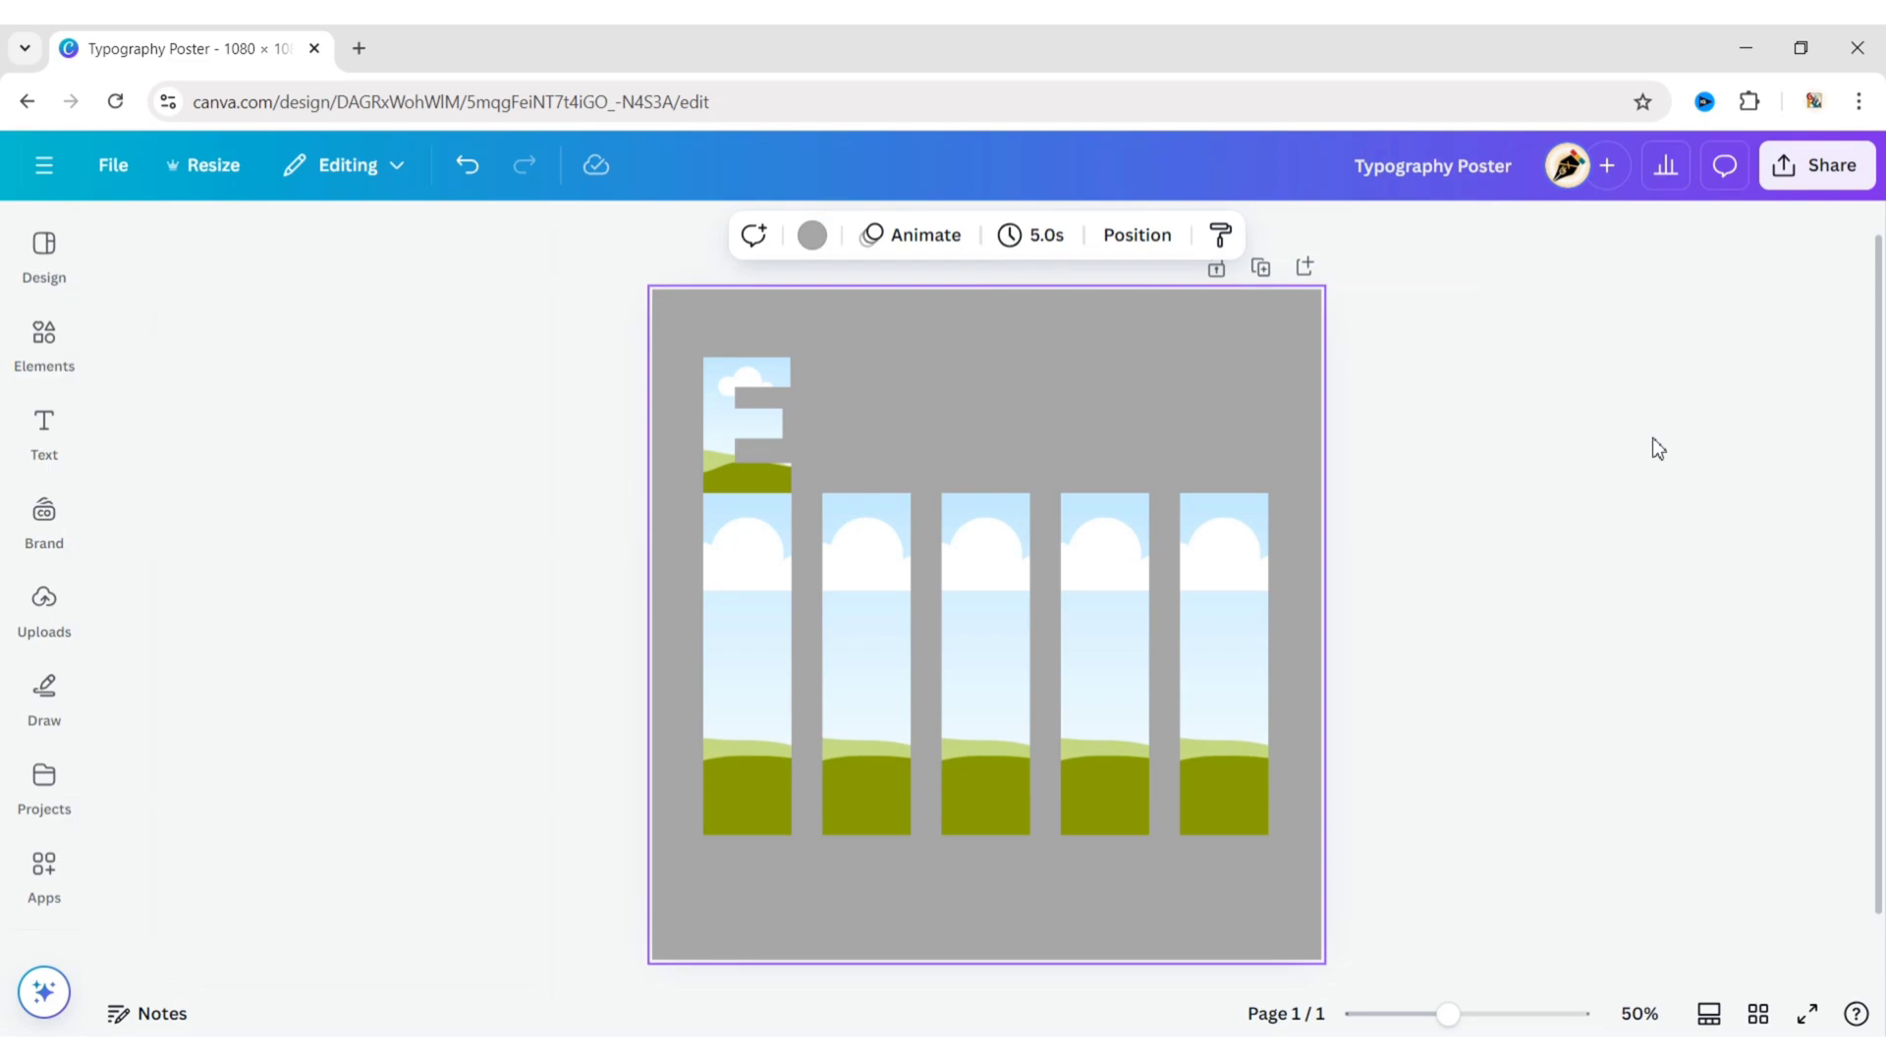
click(1656, 448)
- Search the frames for "g", add the block letter G frame, and shrink it to the height of the E
click(49, 344)
click(437, 294)
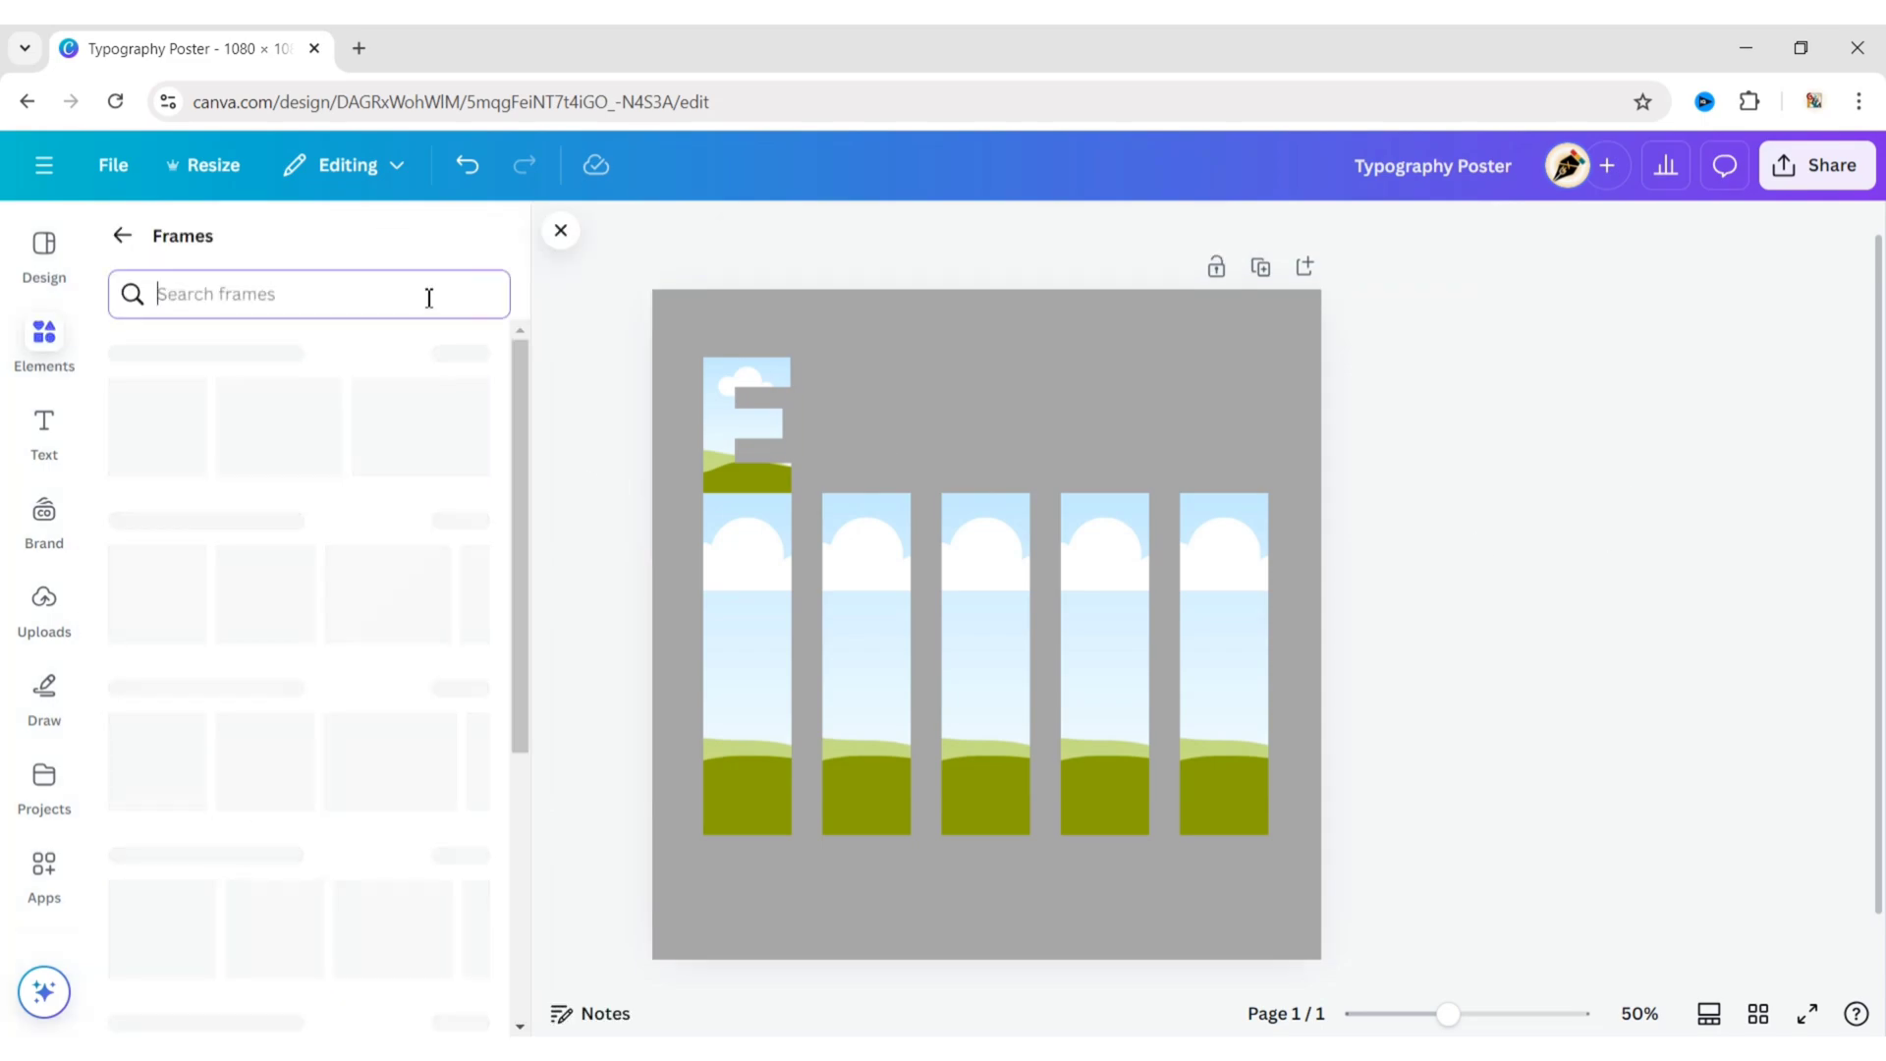
text(g)
click(312, 388)
drag(1008, 592, 950, 497)
drag(1062, 699, 899, 488)
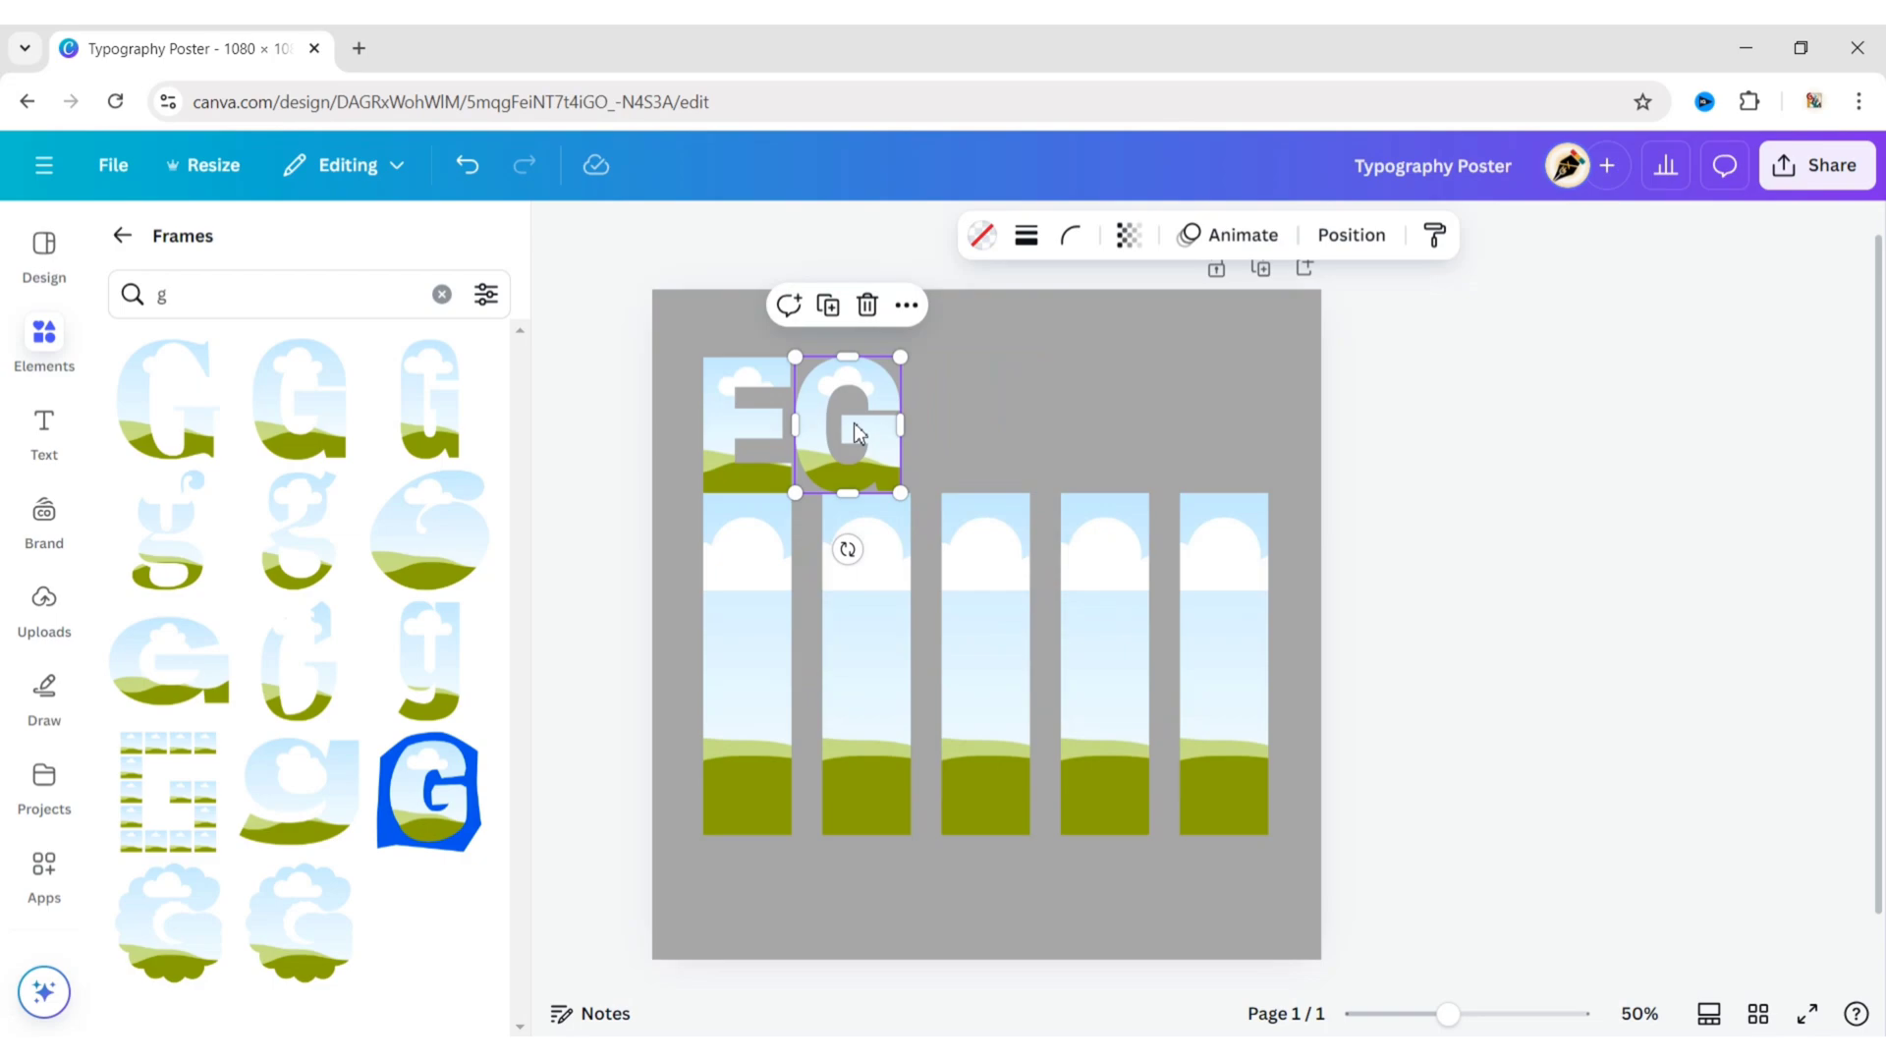
- Position the G frame directly above the second strip, with its right edge aligned to the strip's edge
drag(858, 425, 869, 425)
click(1394, 458)
click(854, 411)
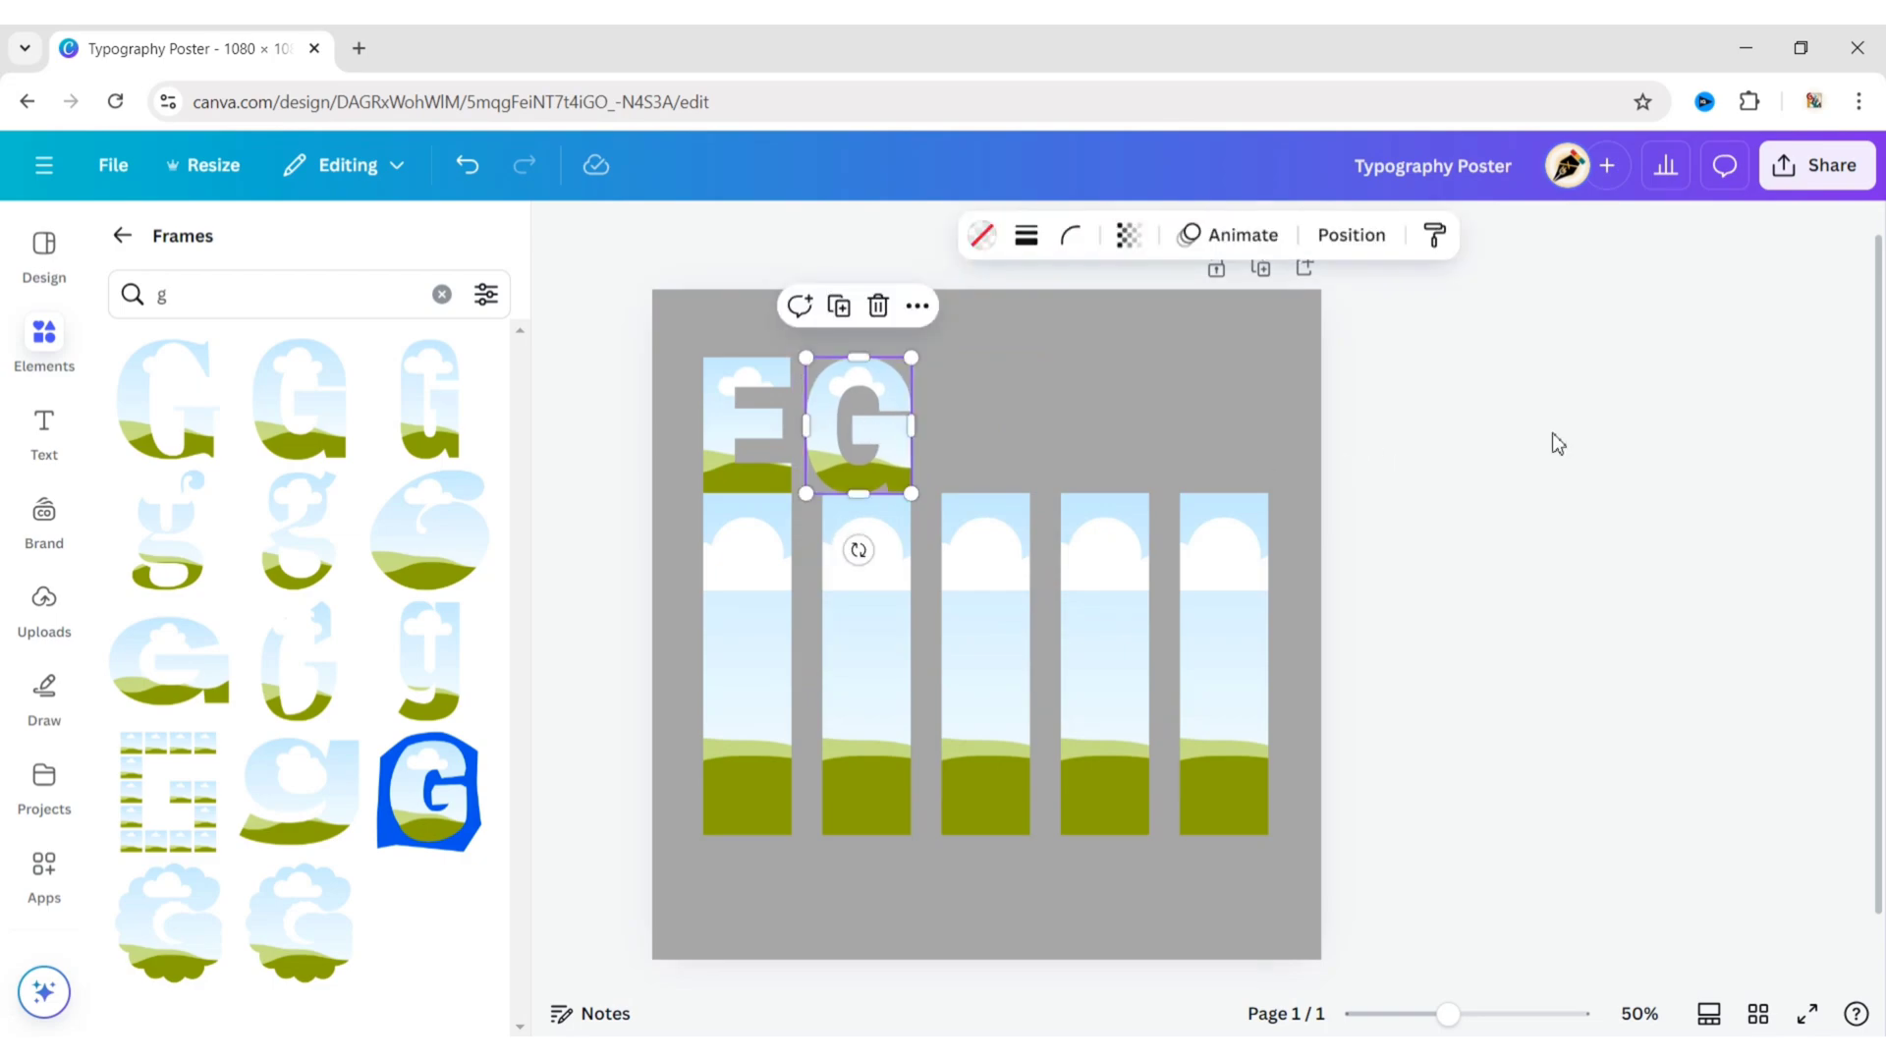
click(1553, 436)
click(854, 405)
drag(912, 358, 913, 357)
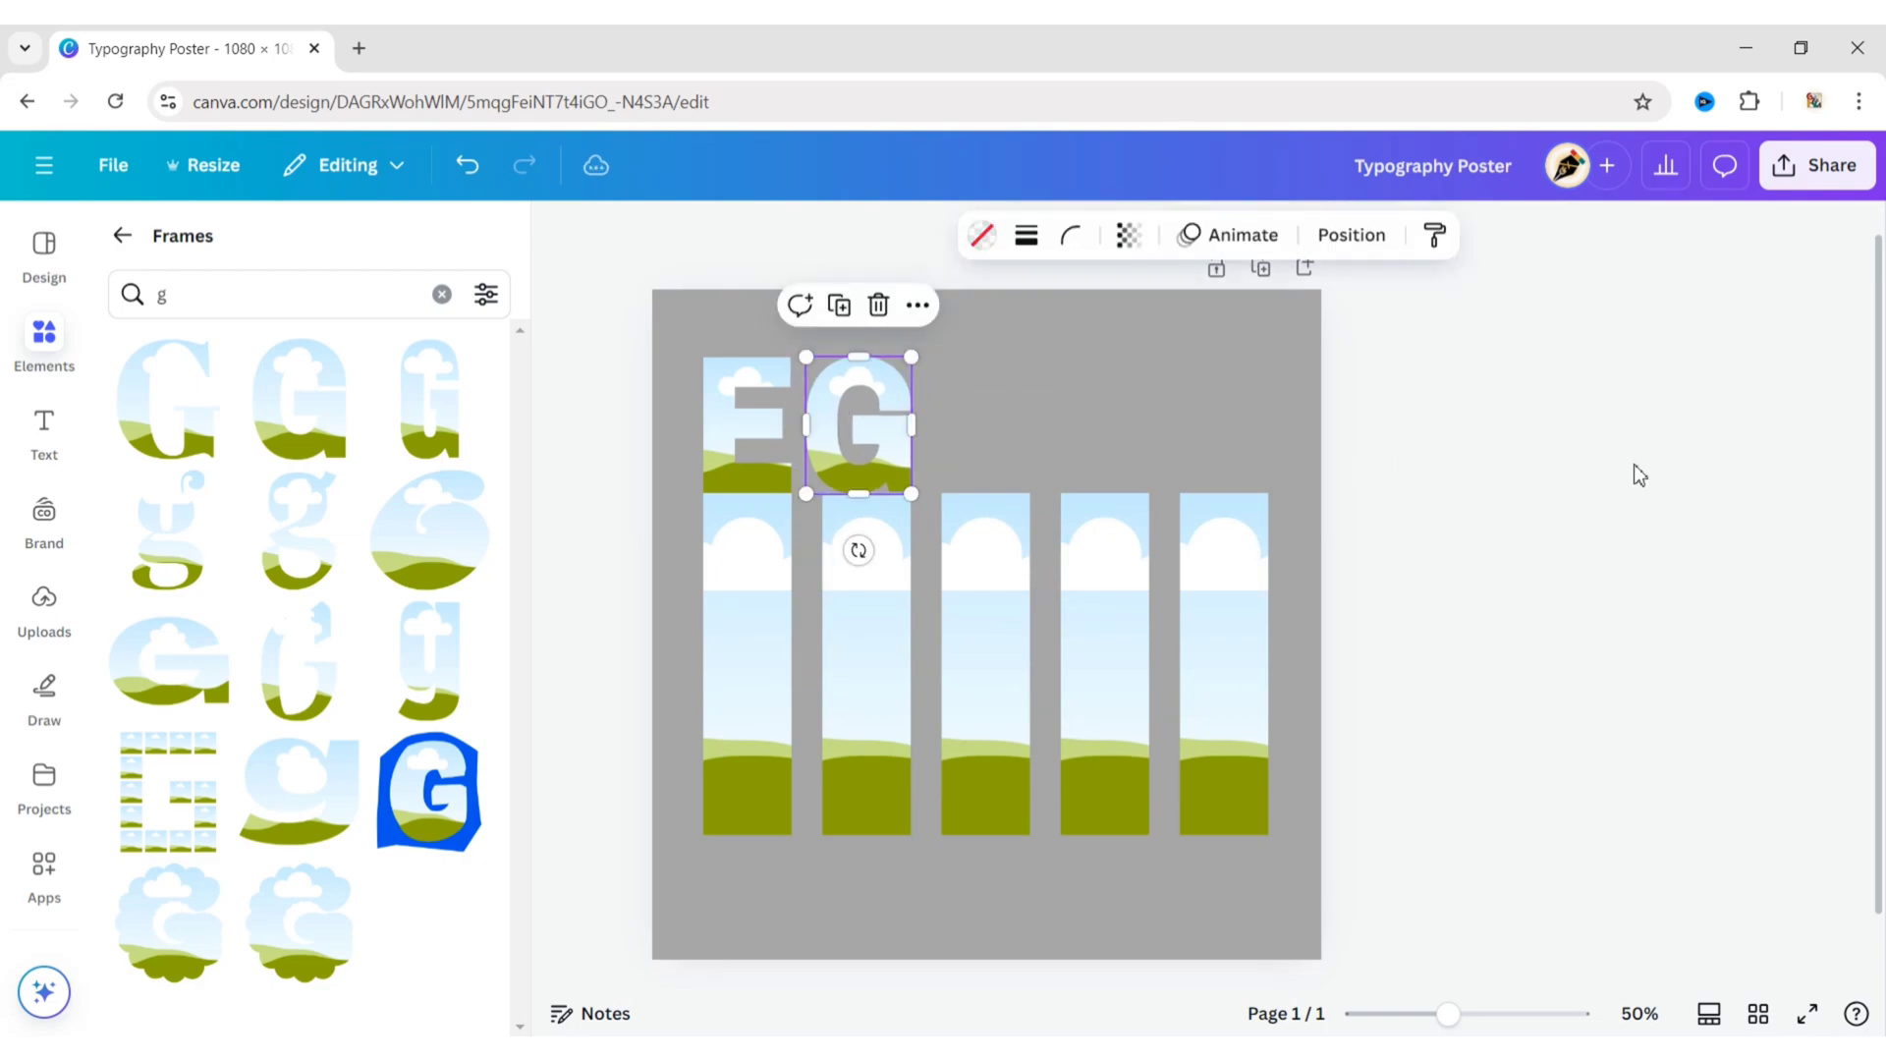
click(1506, 462)
- Search the frames for "y", add the block letter Y at the same letter height, and centre it above the third strip
click(441, 304)
text(y)
key(Return)
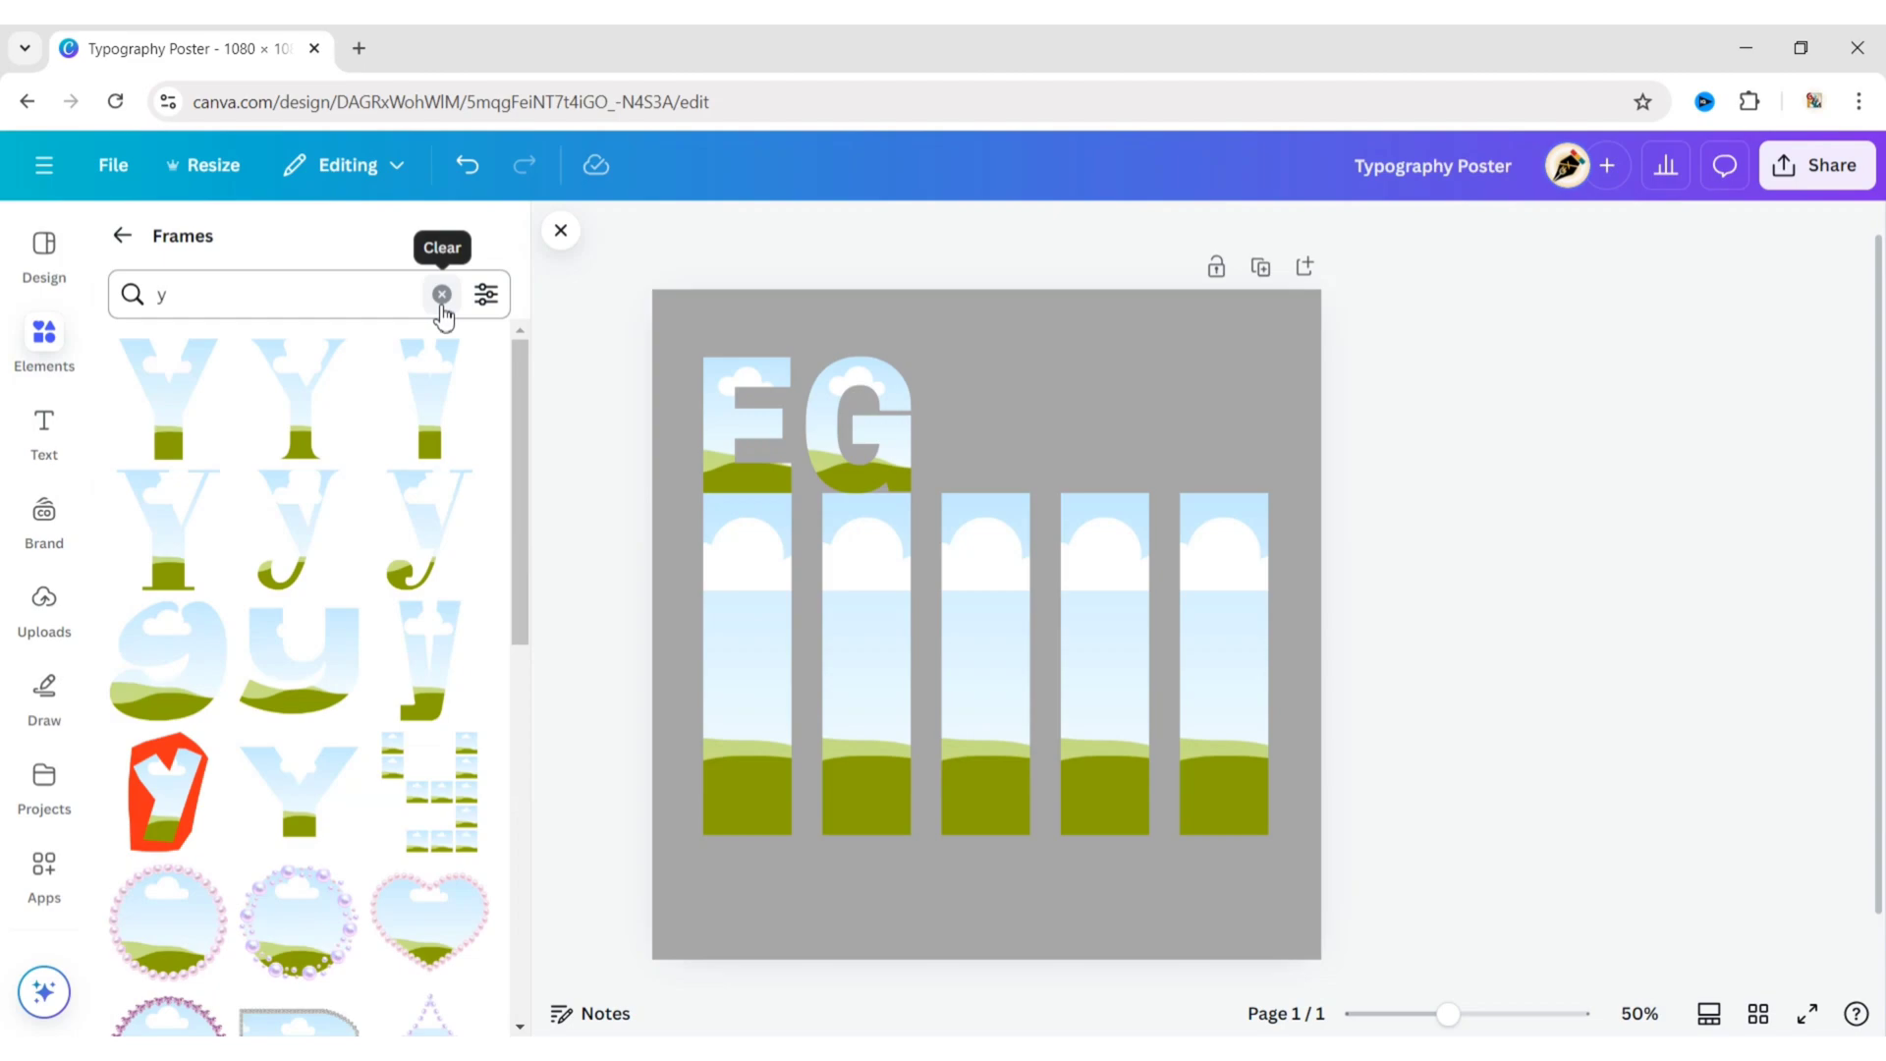
click(167, 393)
drag(981, 526, 917, 475)
drag(1065, 741, 986, 438)
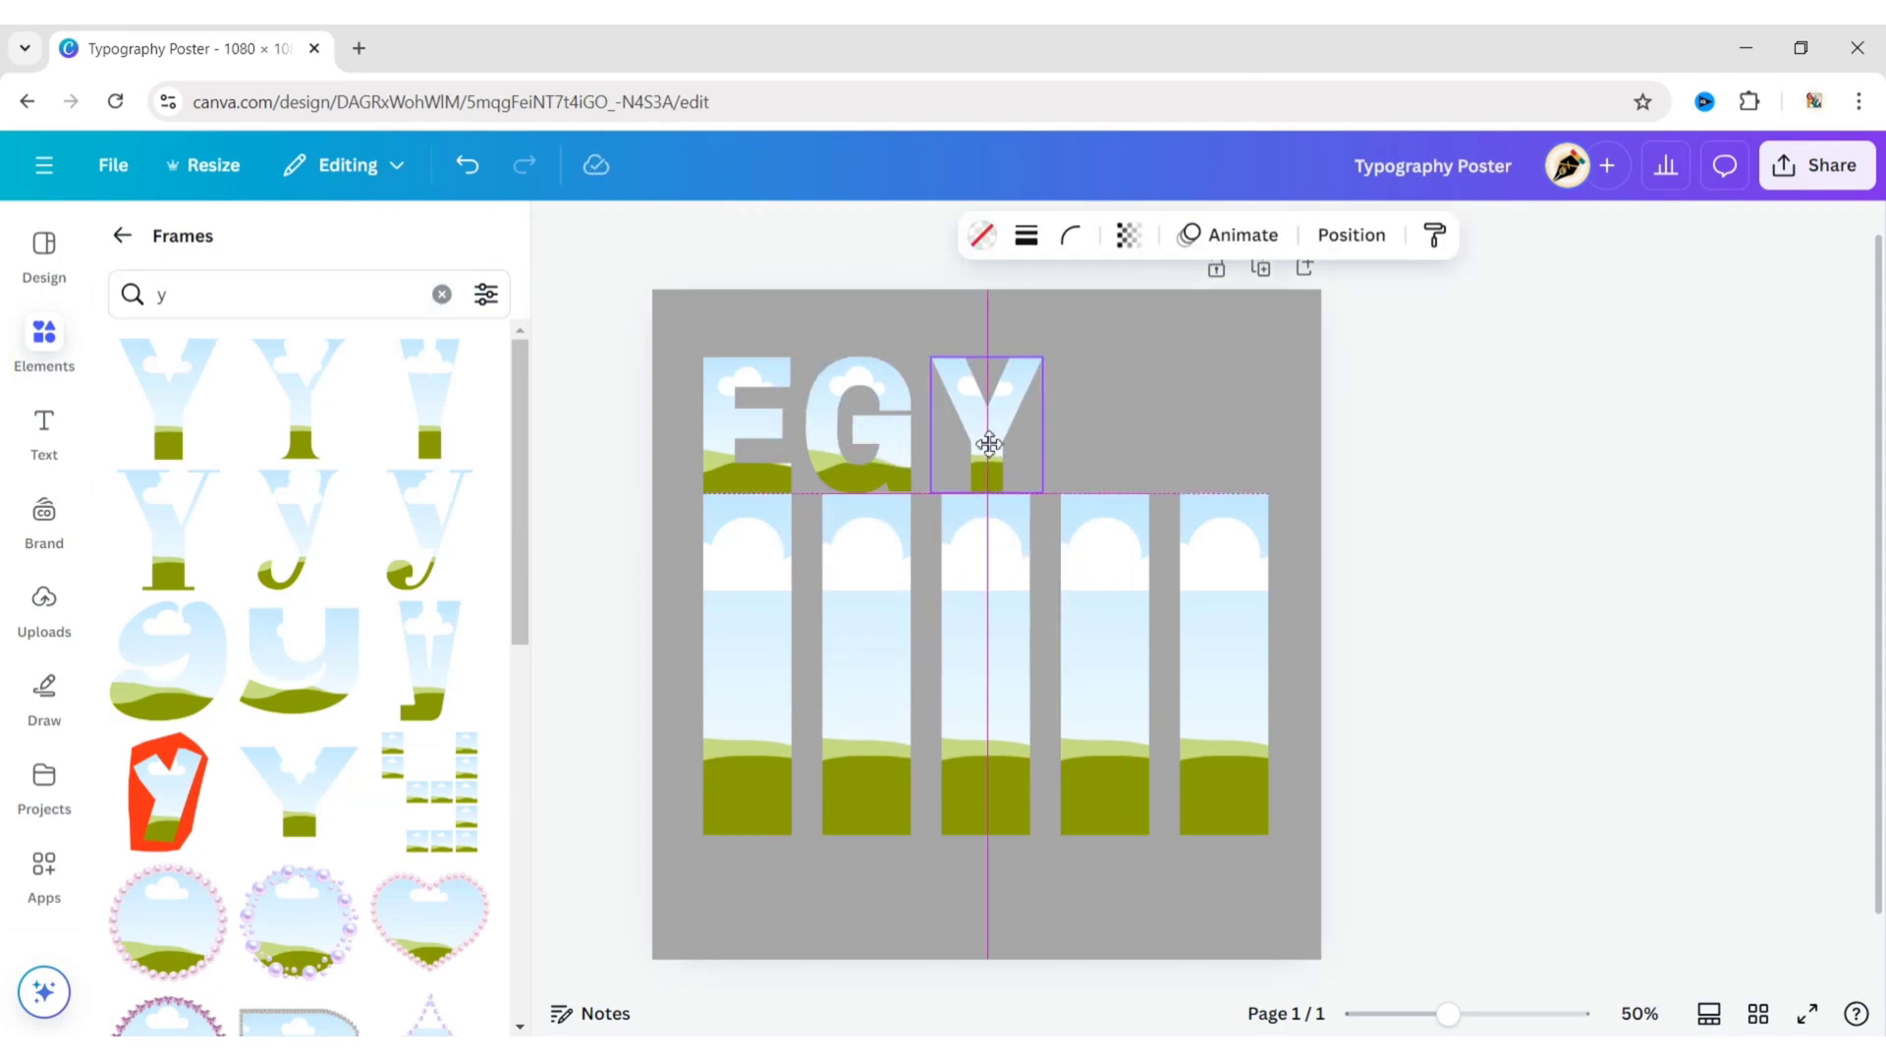
click(1372, 517)
- Search the frames for "p", add the block letter P at the same letter height, and place it above the fourth strip
click(441, 295)
text(p)
key(Return)
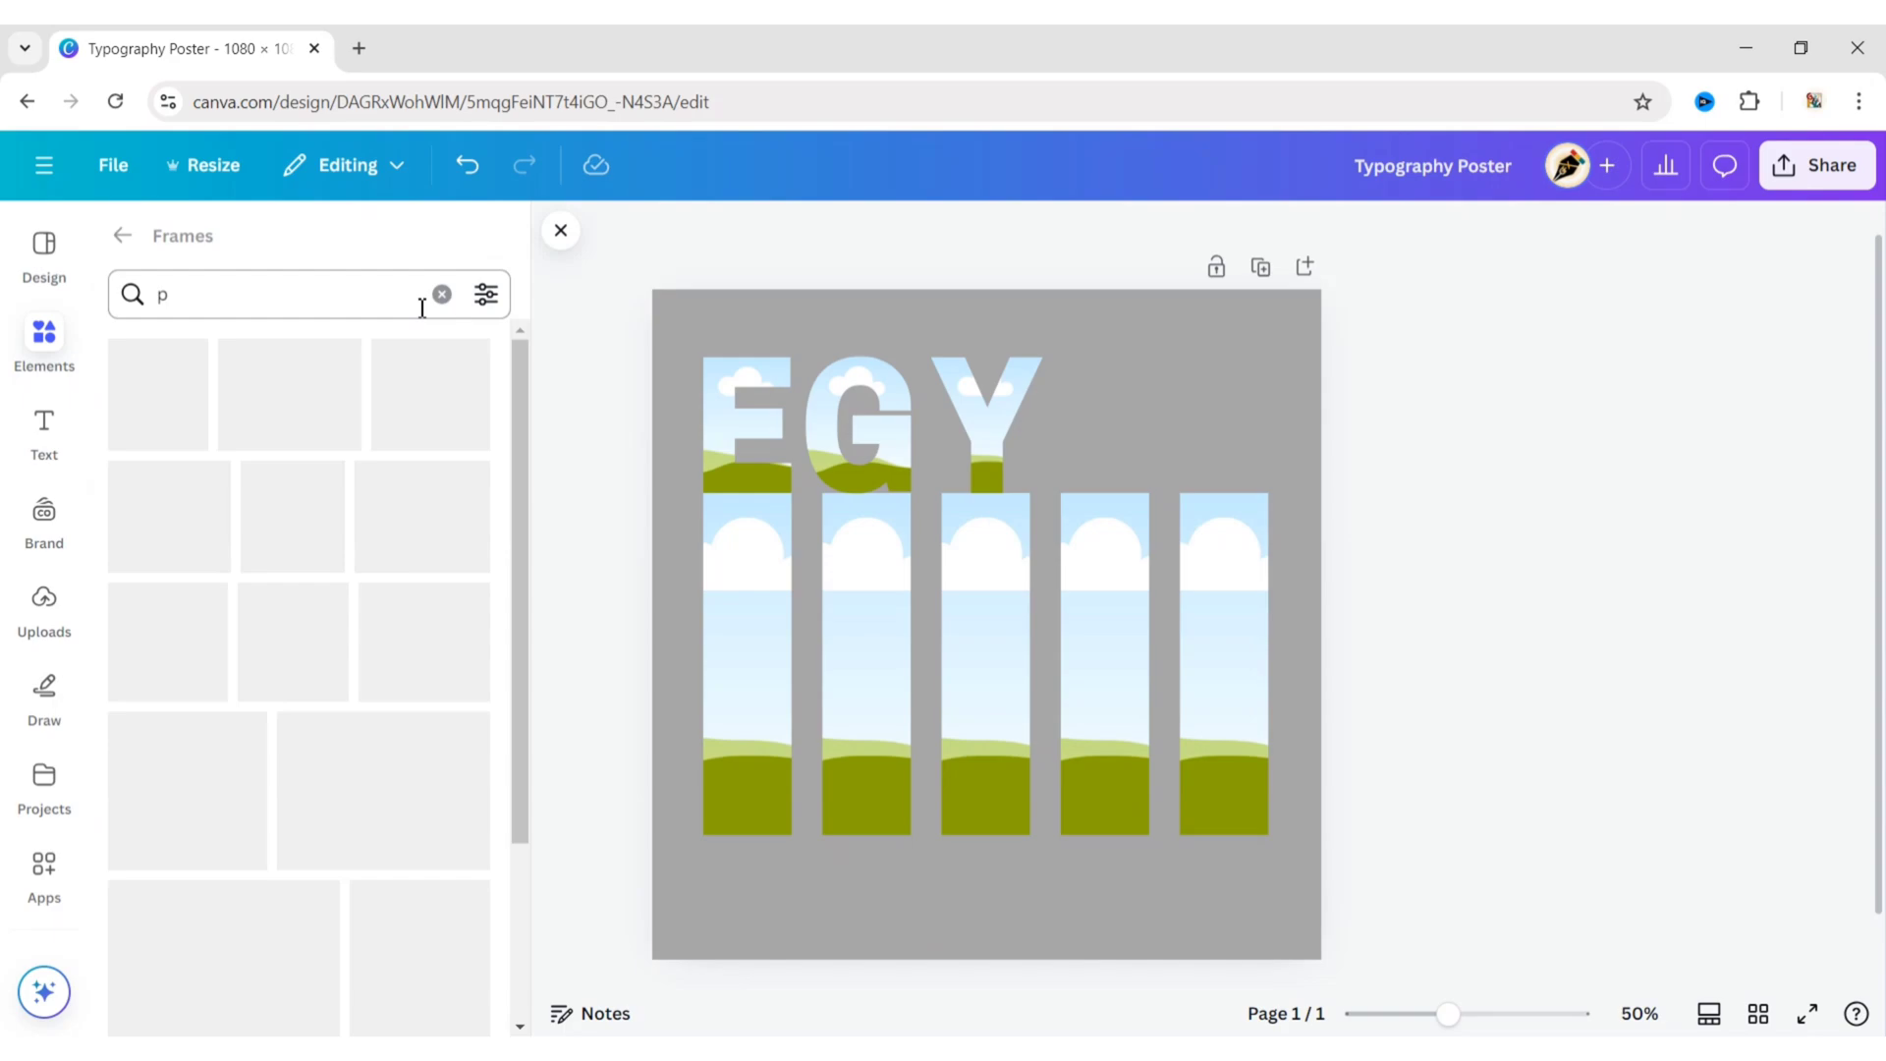
click(190, 404)
drag(1040, 613, 1040, 515)
drag(1105, 698, 998, 486)
drag(920, 441, 1097, 440)
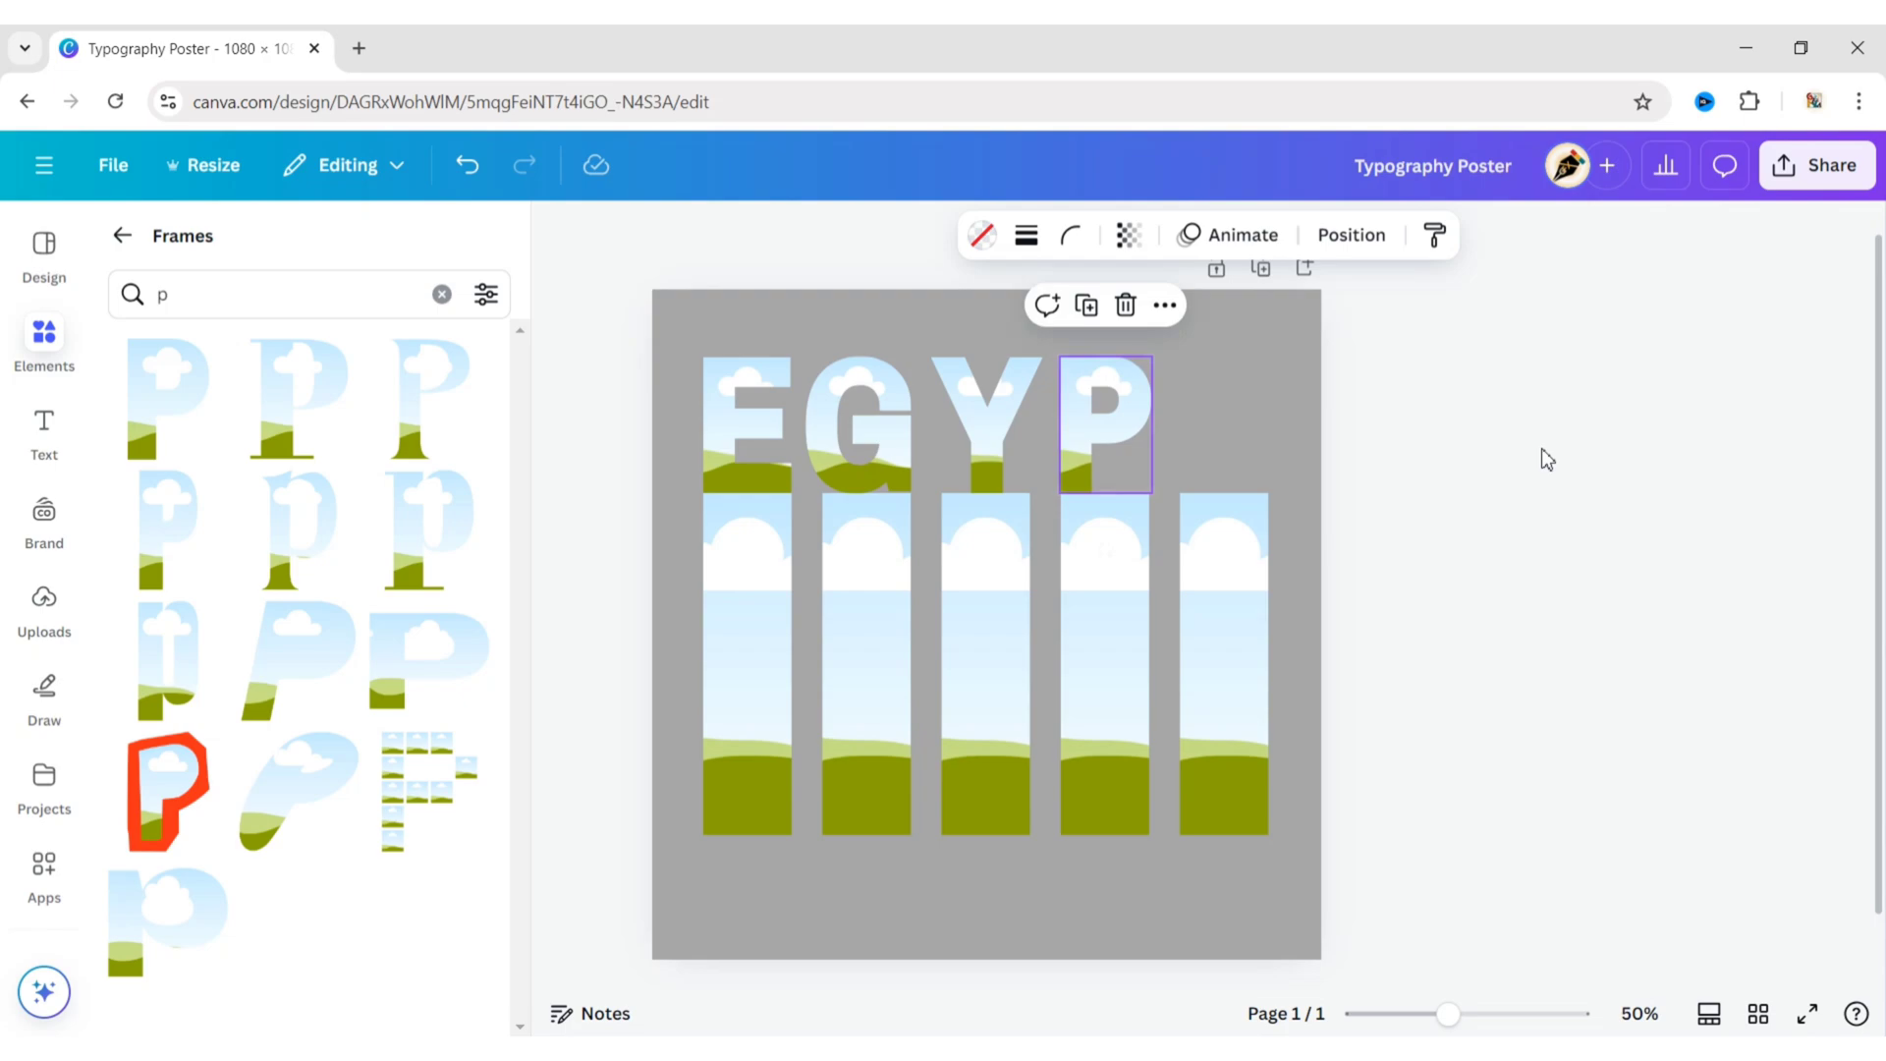
click(1480, 478)
- Search the frames for "t", add the block letter T at the same letter height, and place it above the fifth strip
click(442, 293)
text(t)
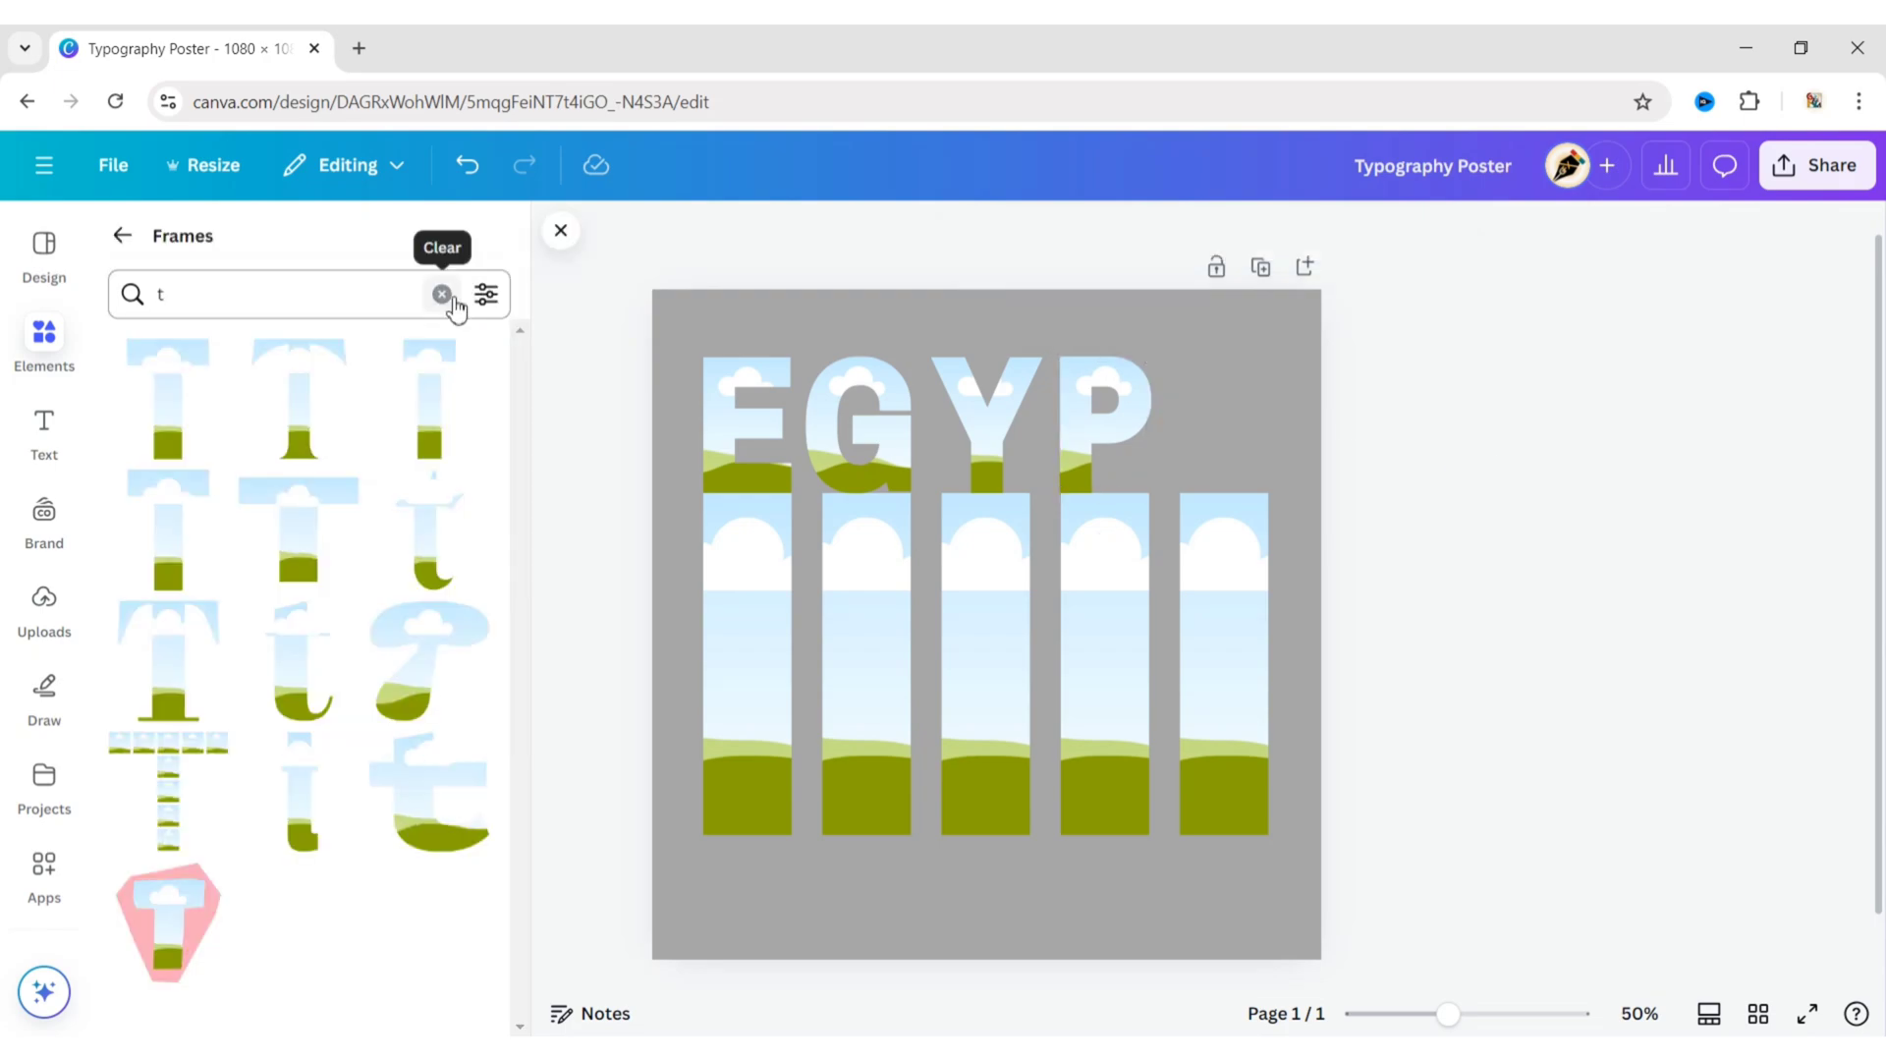
click(168, 398)
drag(1040, 550, 1040, 496)
drag(1101, 699, 1247, 433)
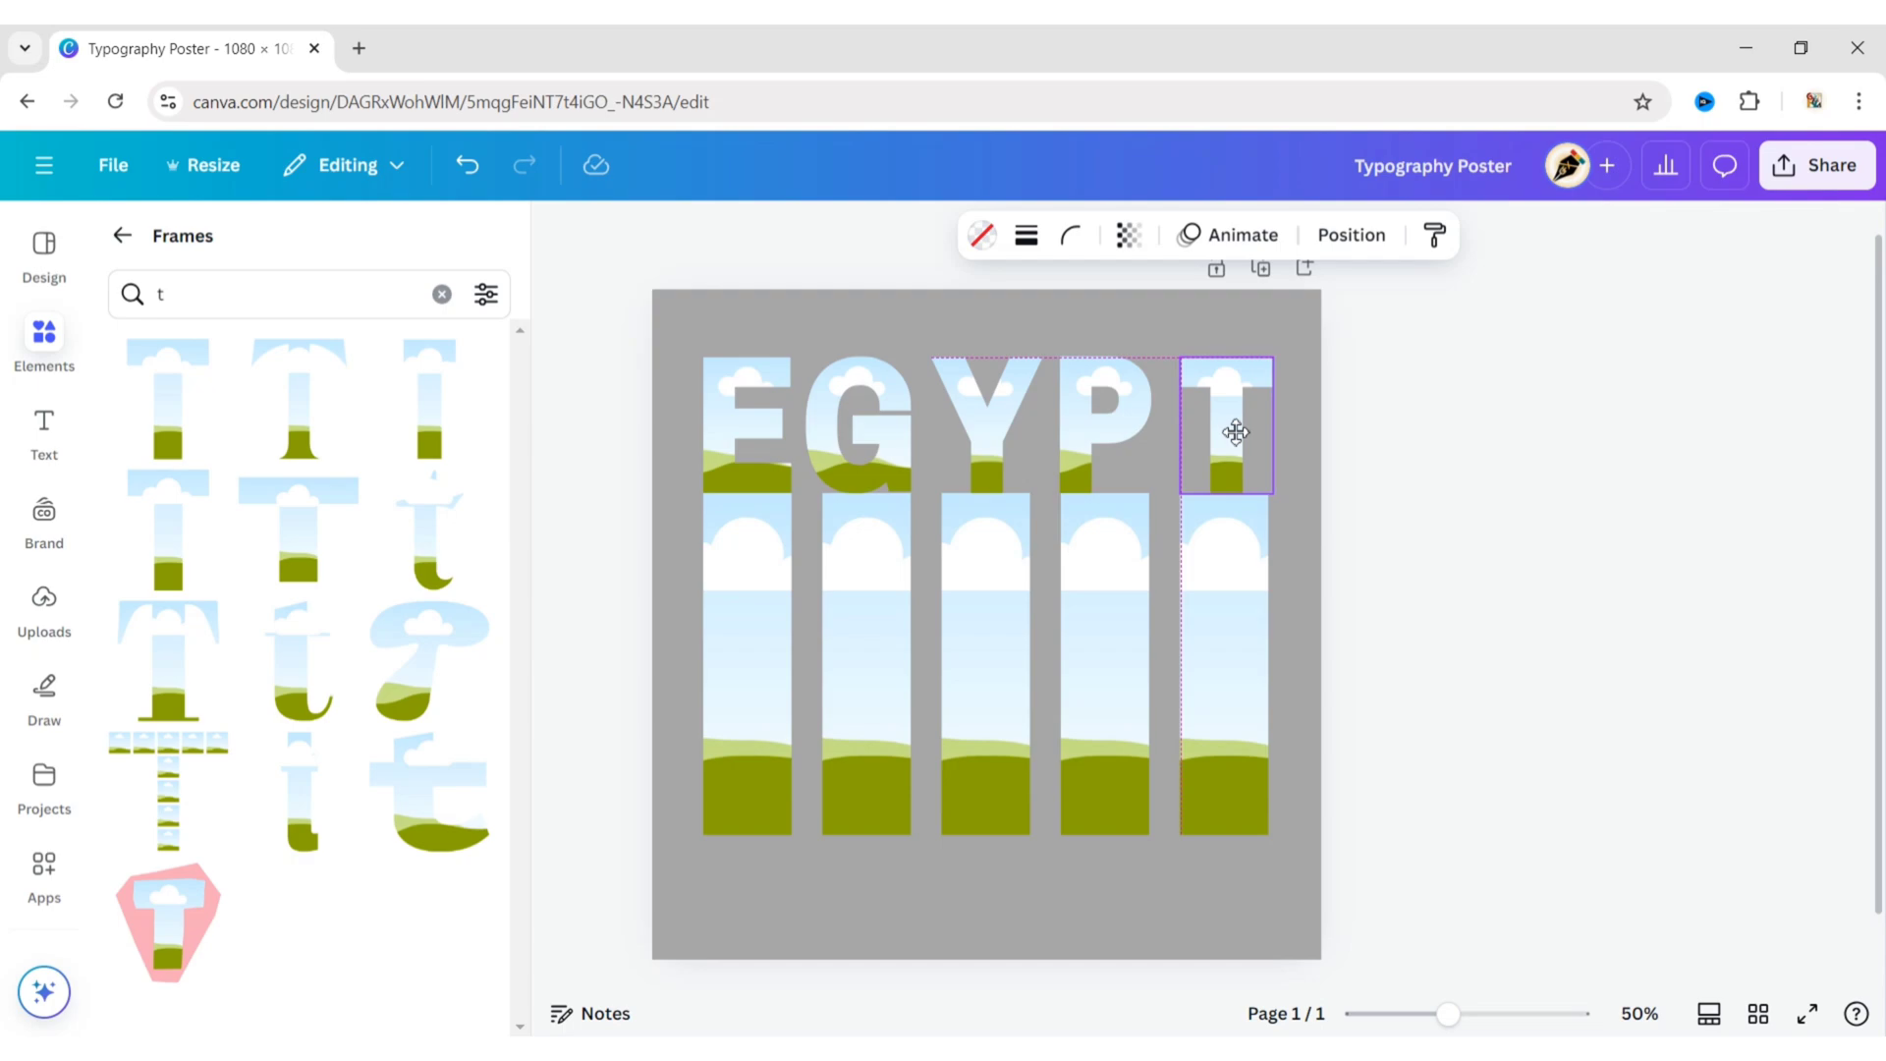
click(1472, 560)
click(541, 258)
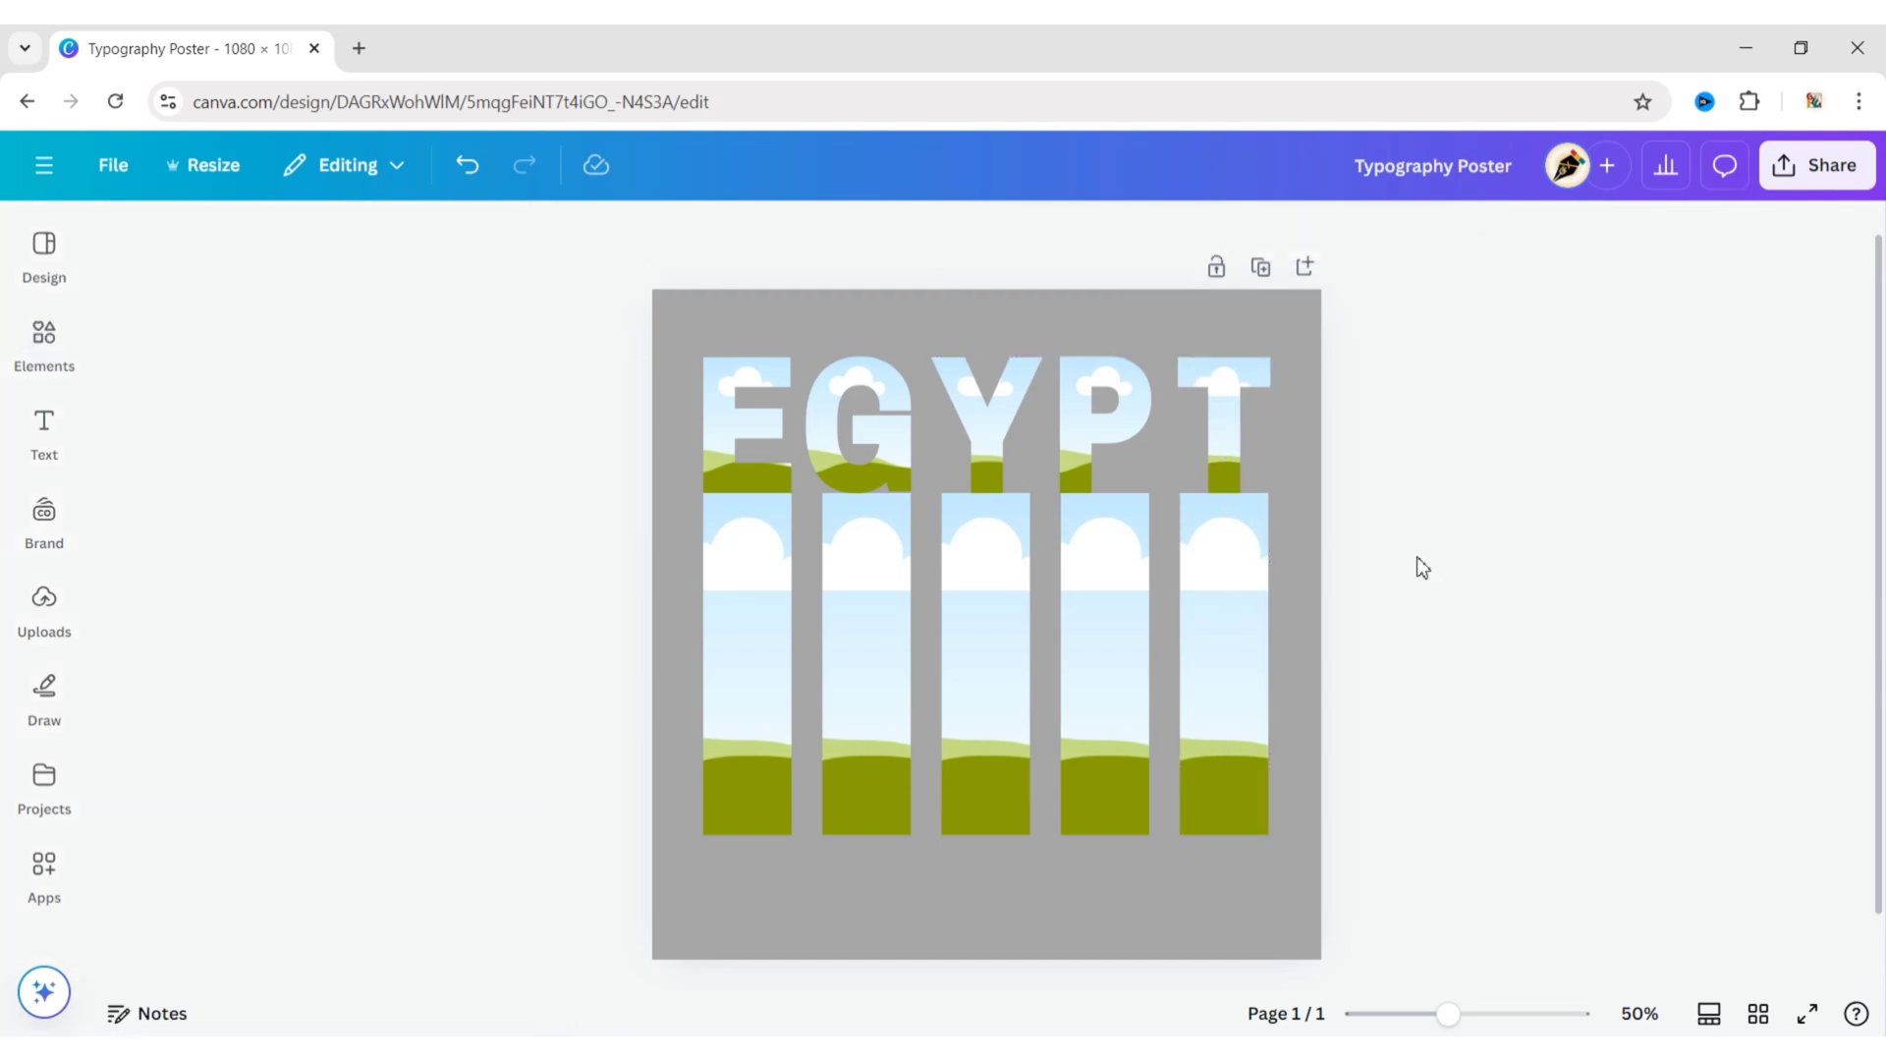
- Fine-tune the positions of the letter frames so they line up with each other and with the strips below
scroll(1431, 535, up, 5)
scroll(934, 505, up, 3)
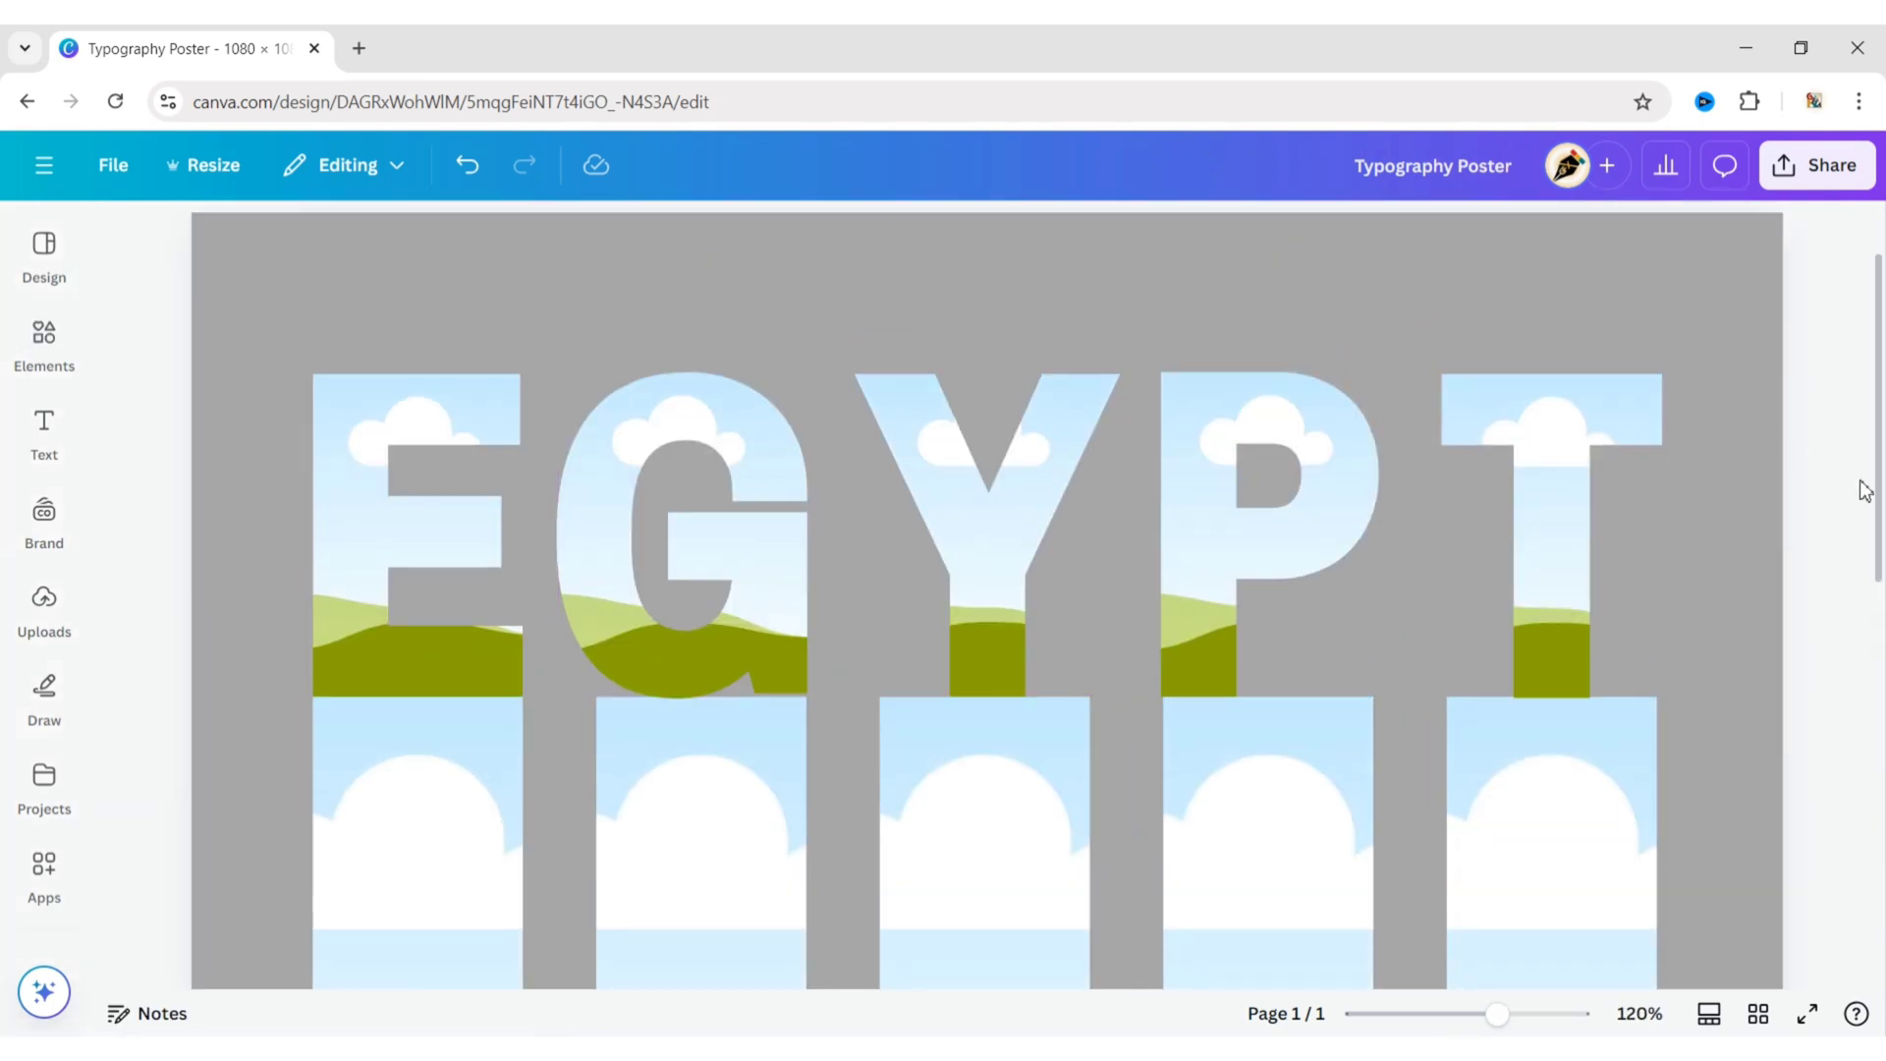
click(1218, 547)
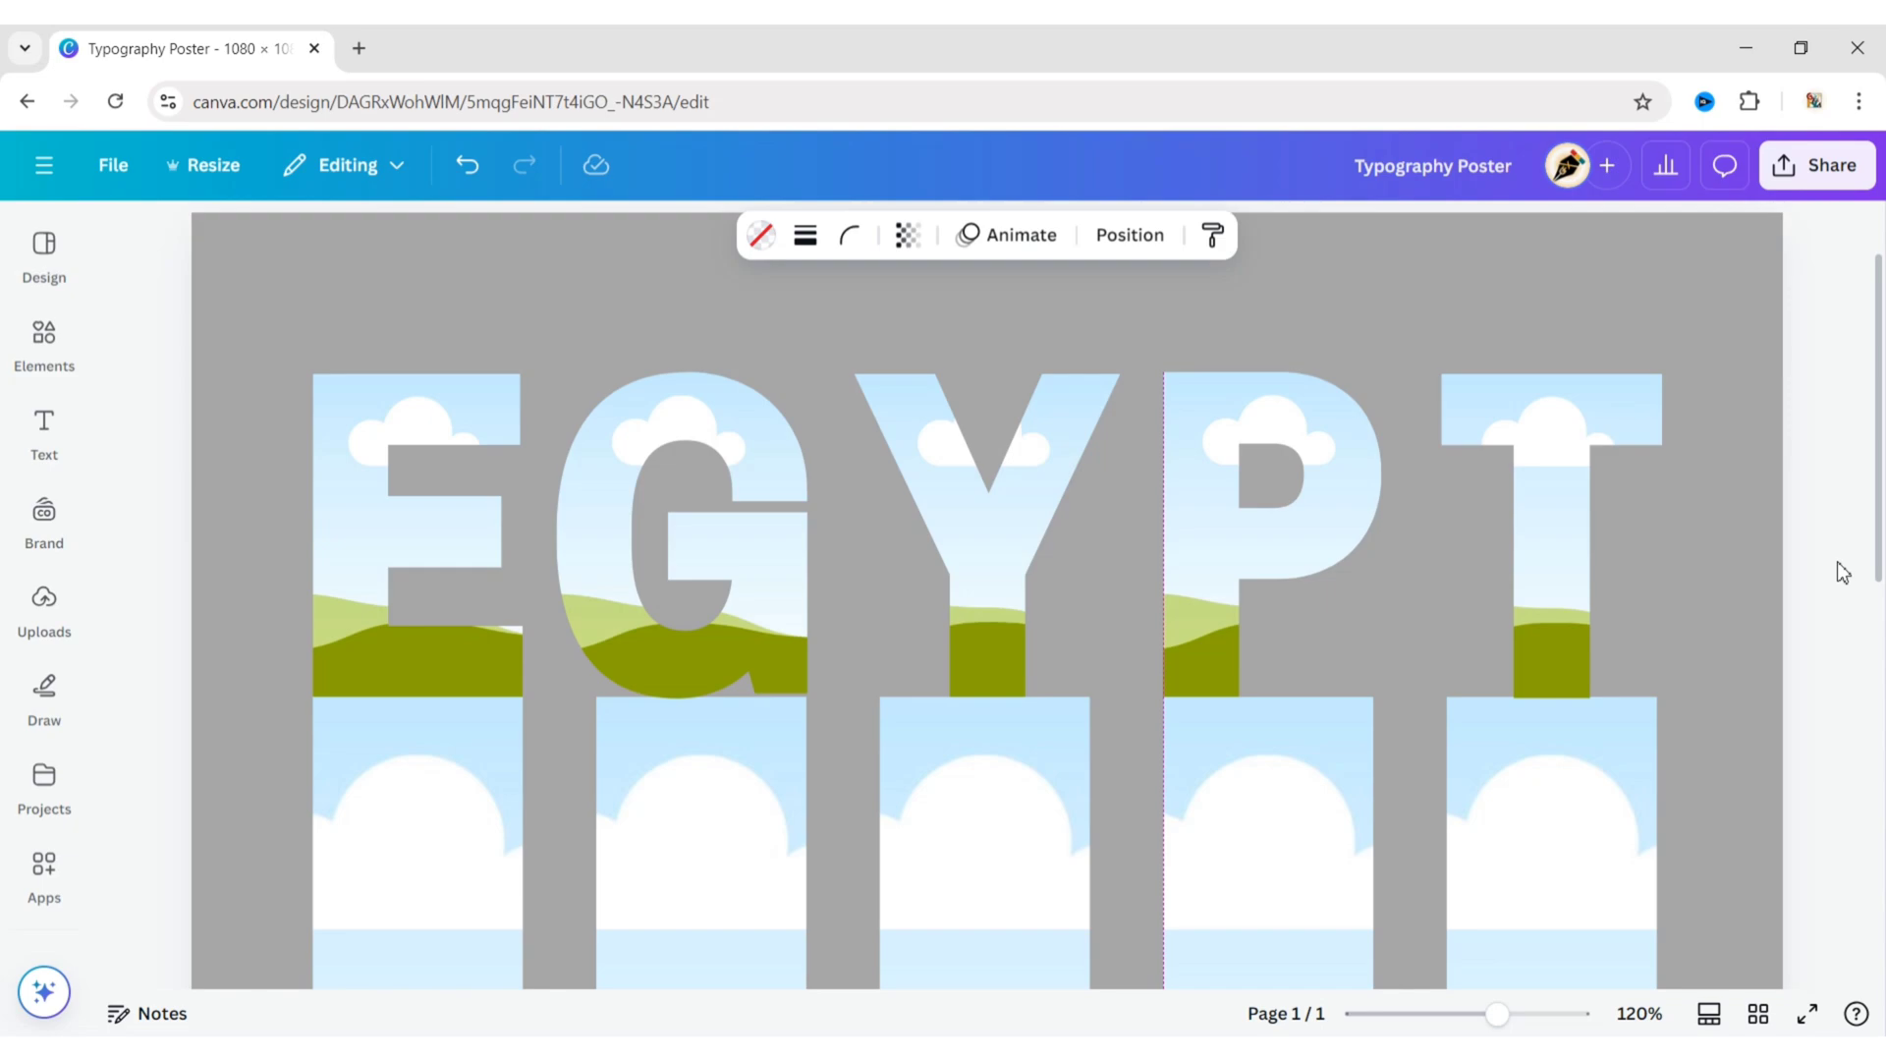
click(1532, 639)
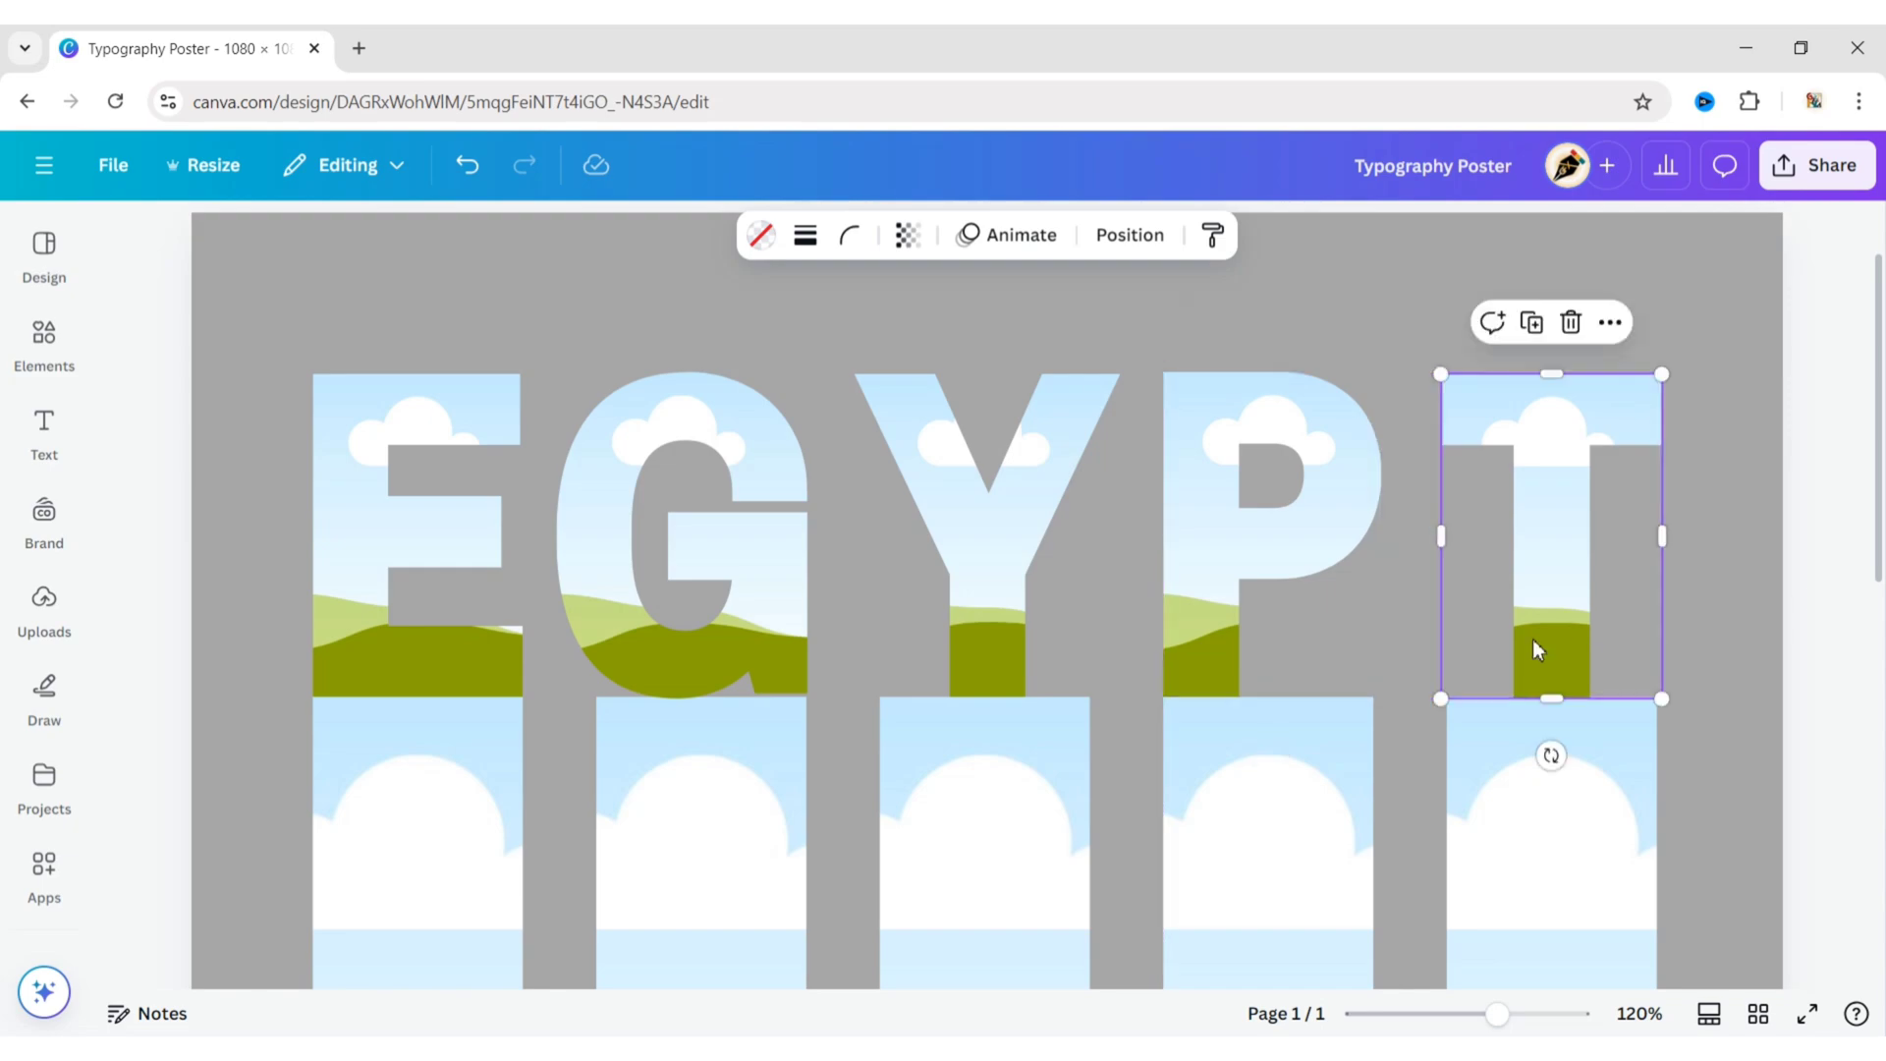
click(998, 658)
click(655, 608)
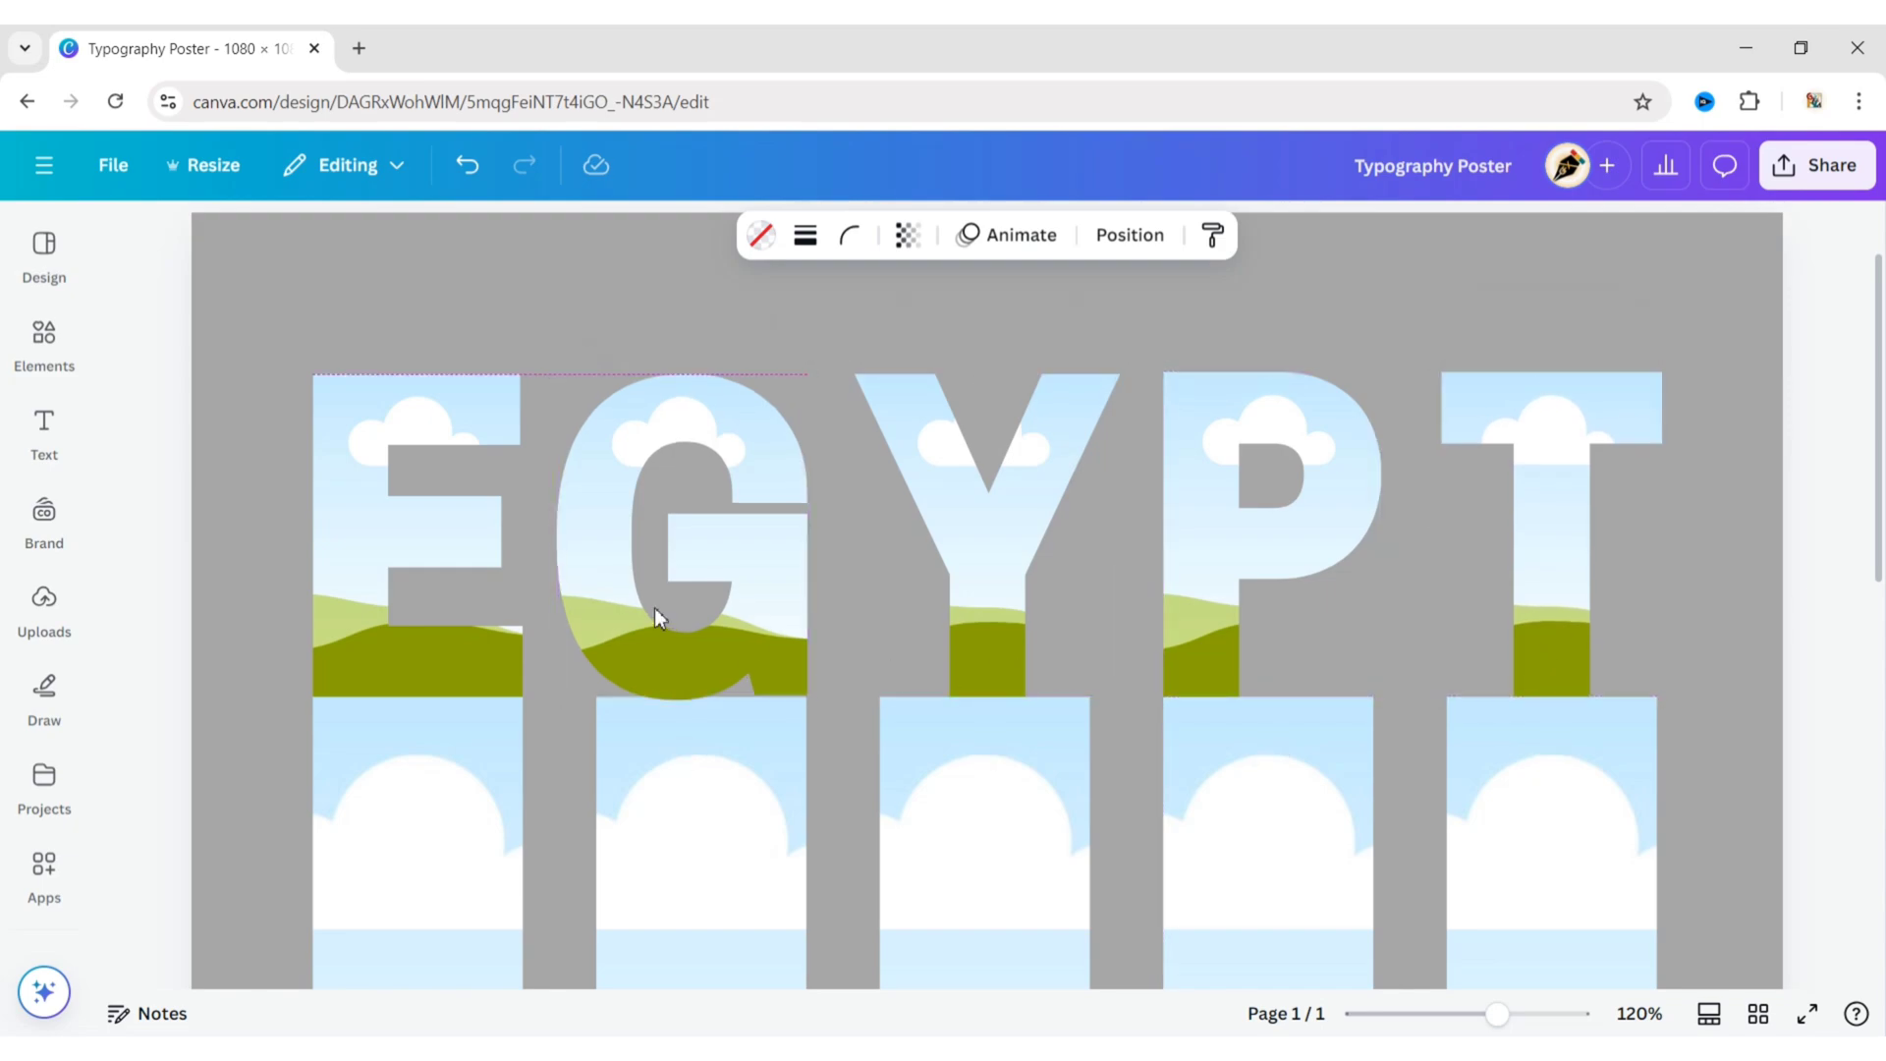
click(410, 570)
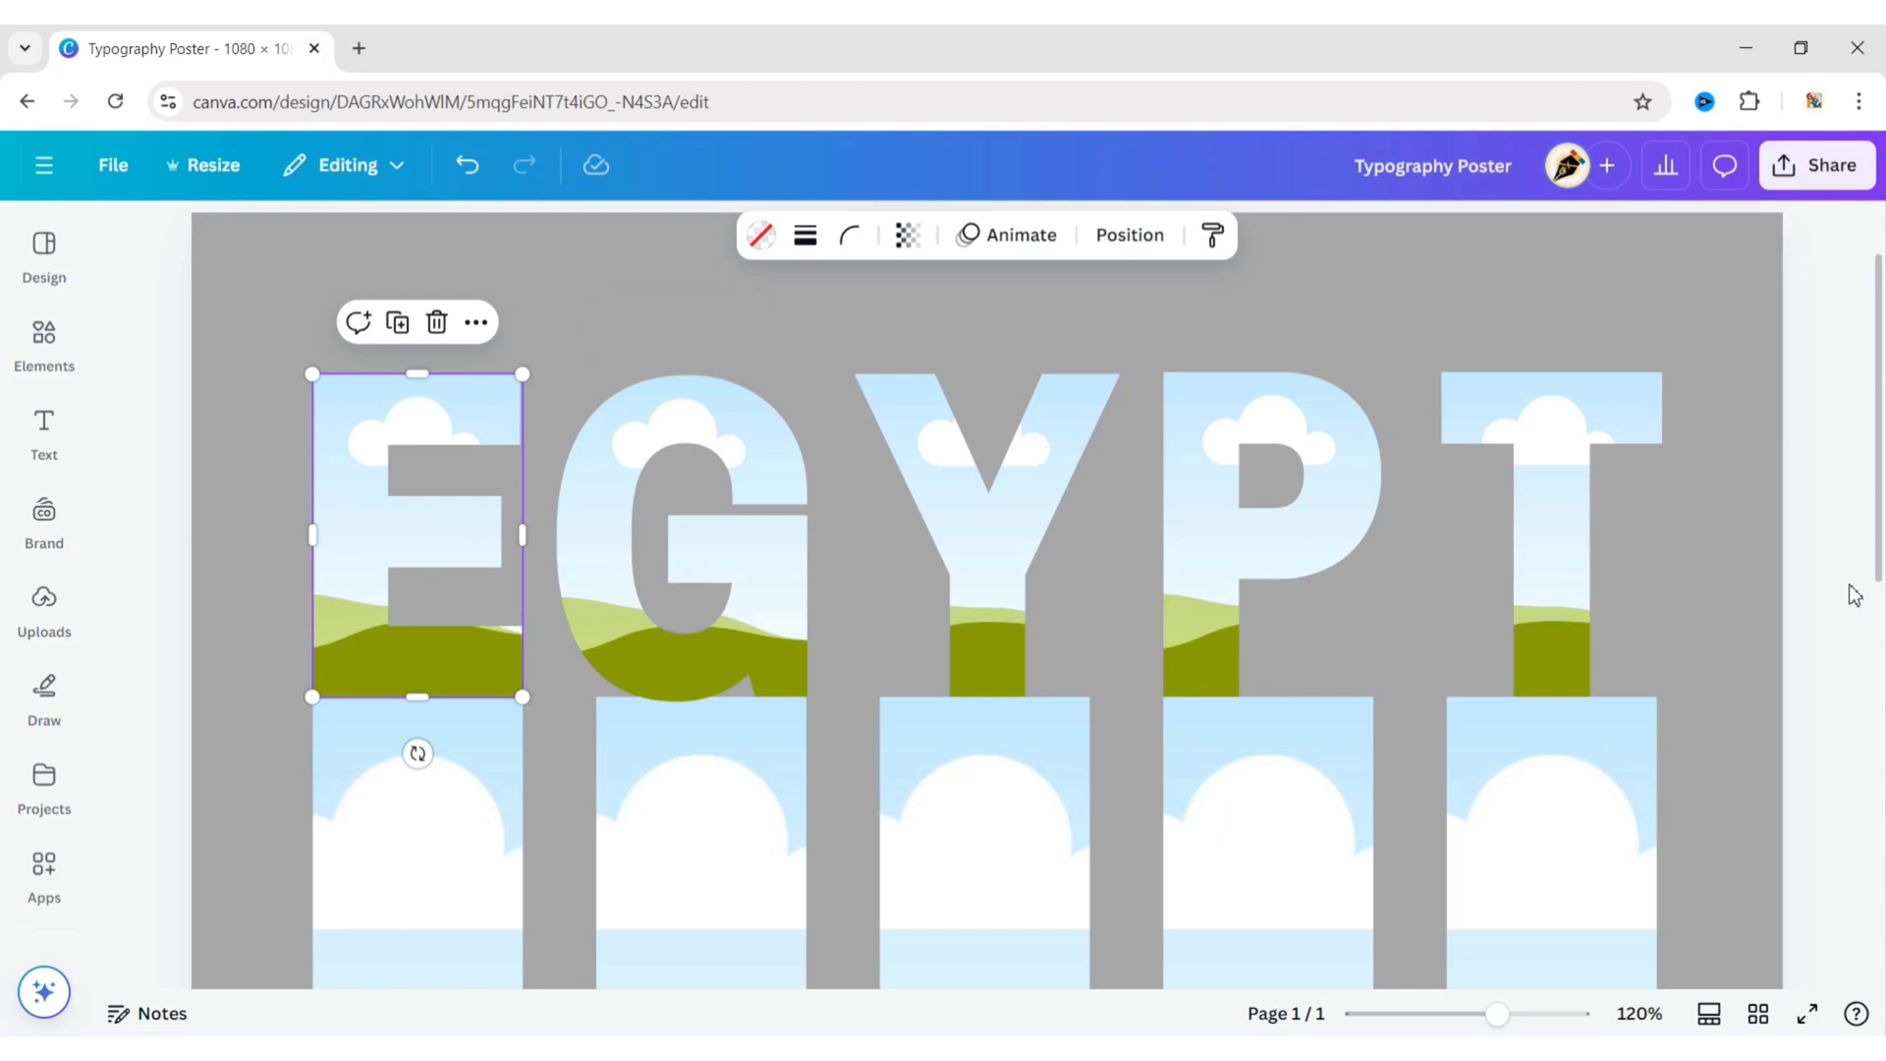
click(1012, 609)
drag(1012, 609, 1021, 609)
click(1802, 517)
scroll(1793, 513, down, 5)
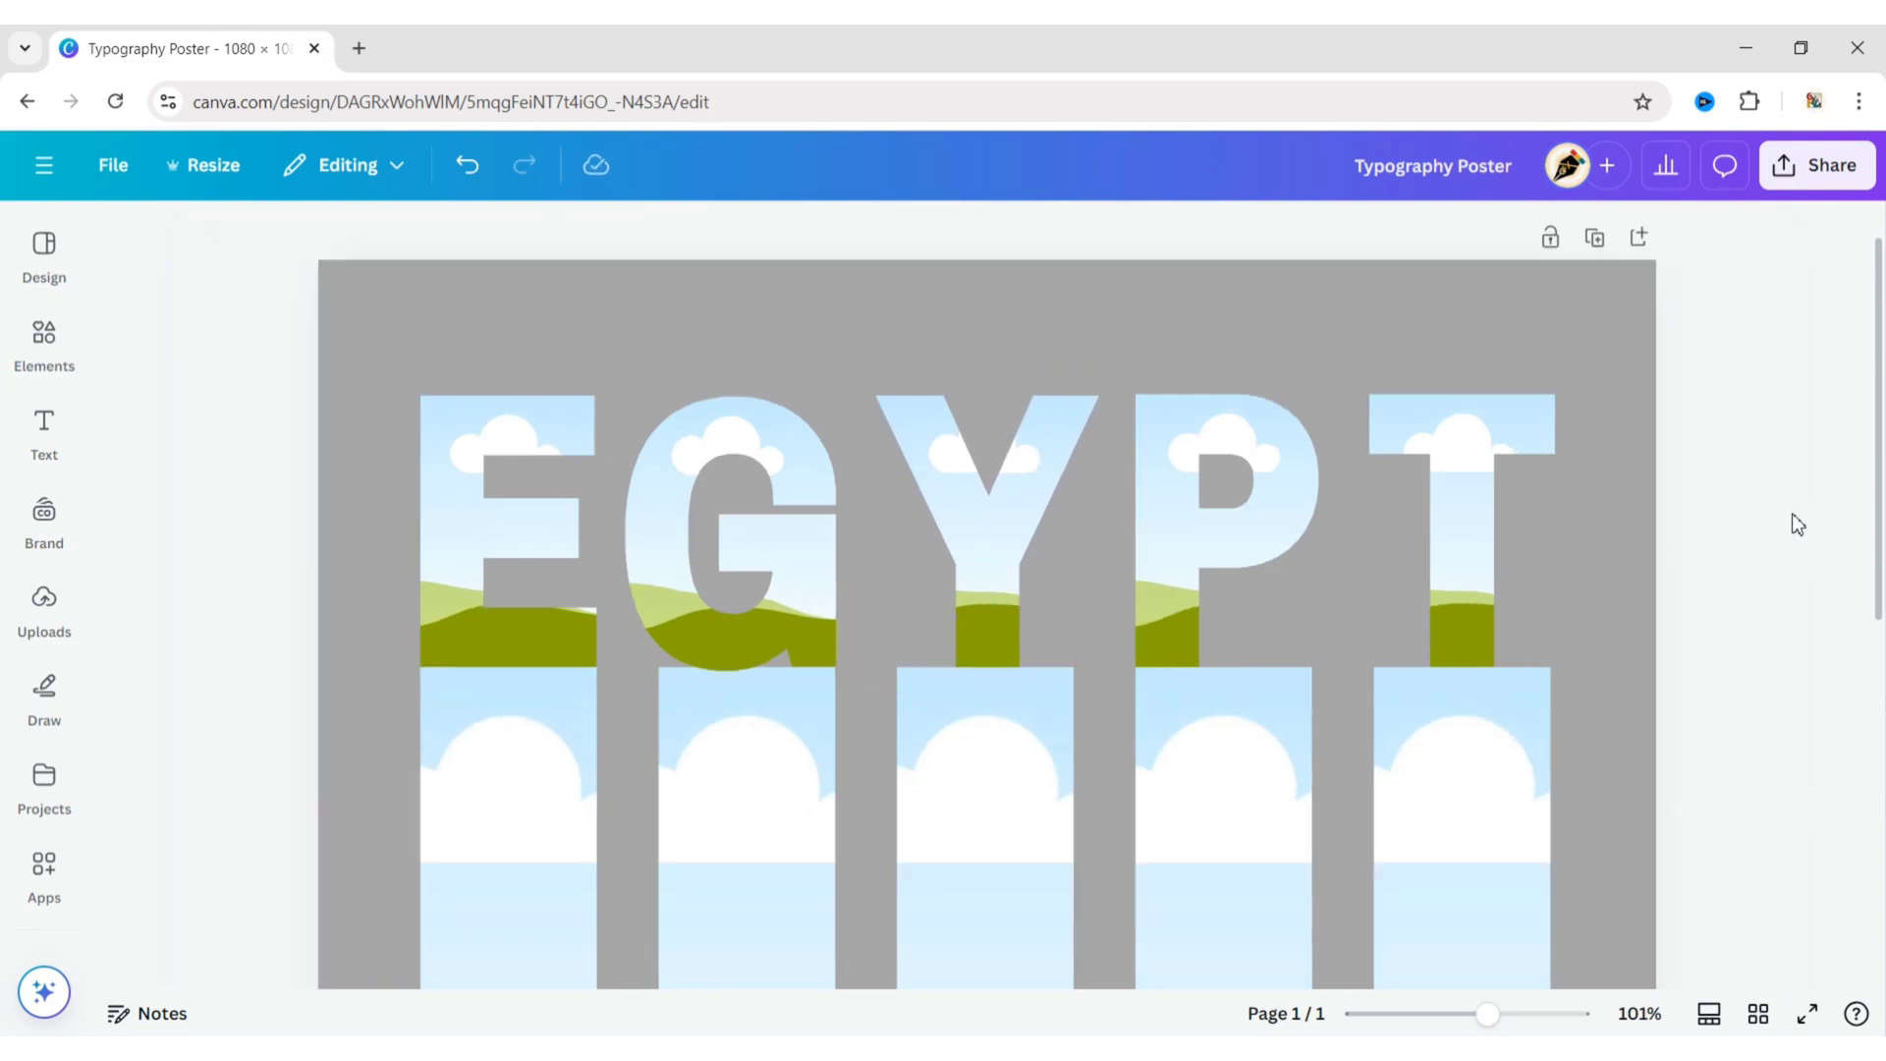
scroll(1527, 552, down, 1)
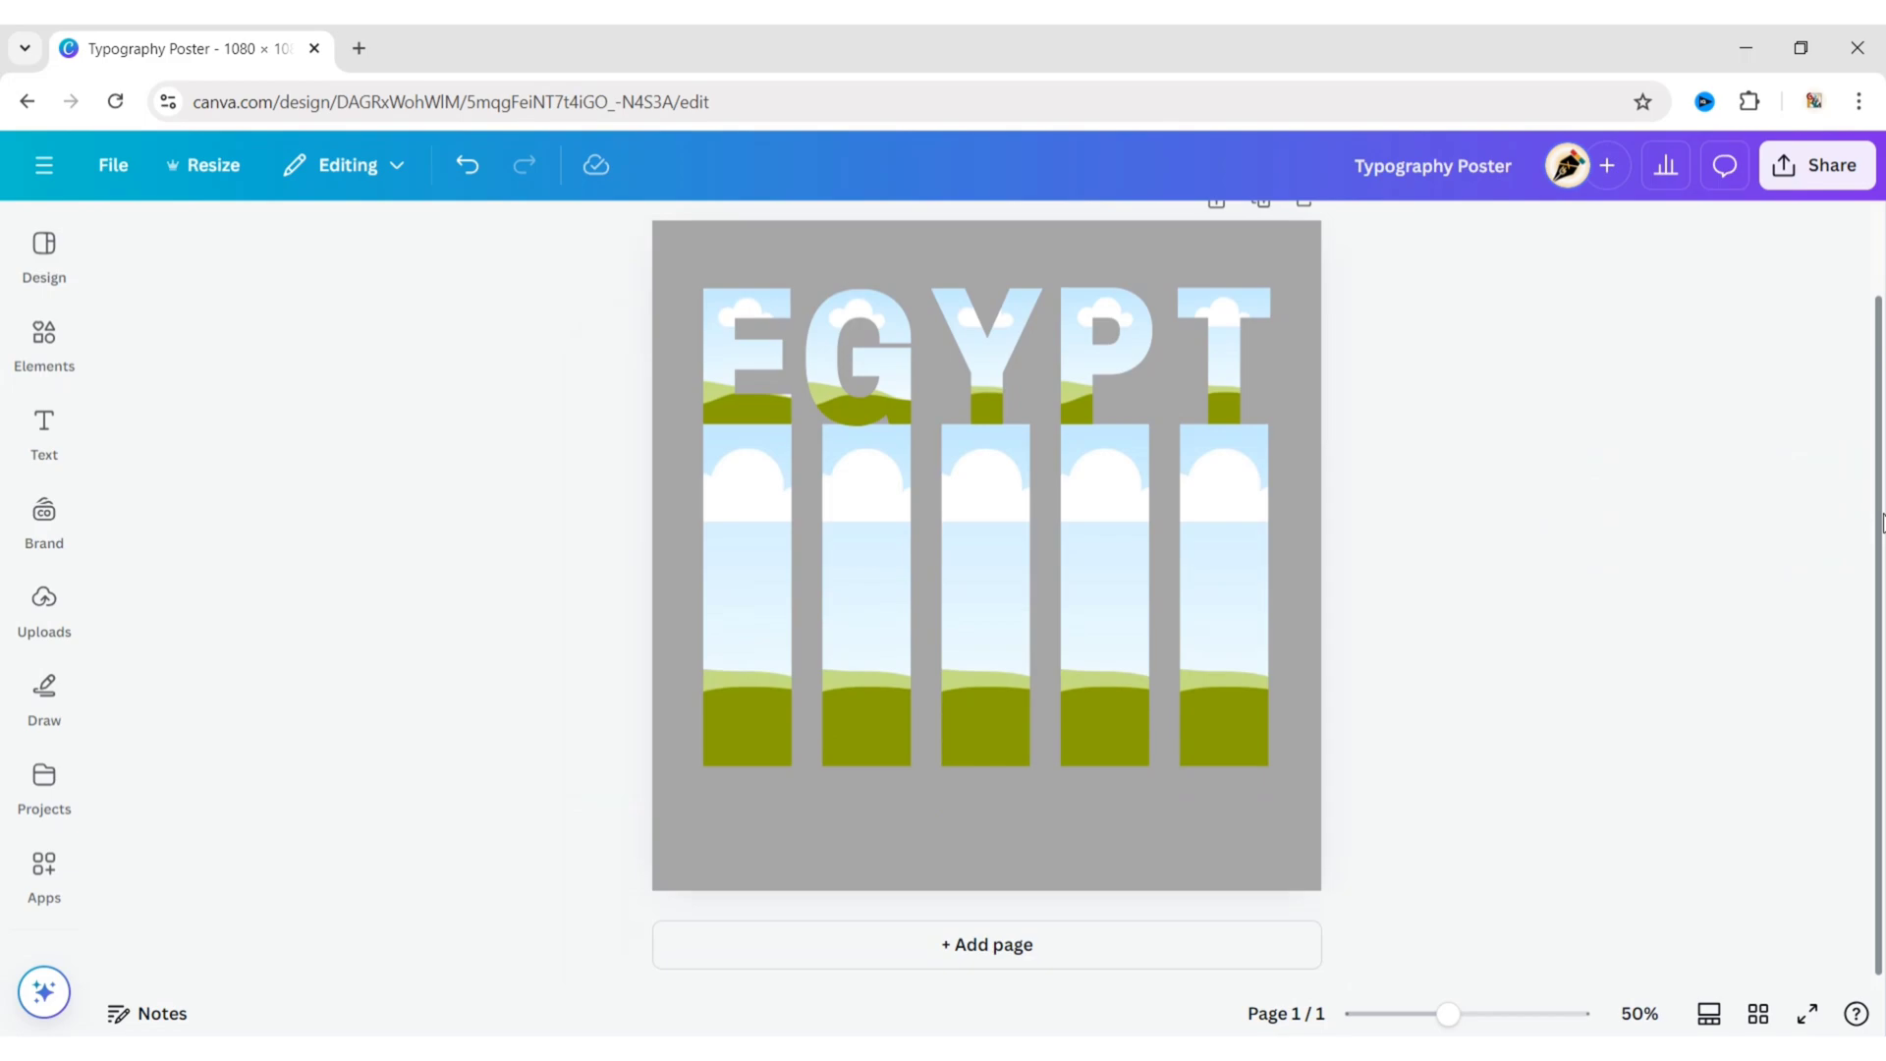
drag(1879, 535, 1879, 467)
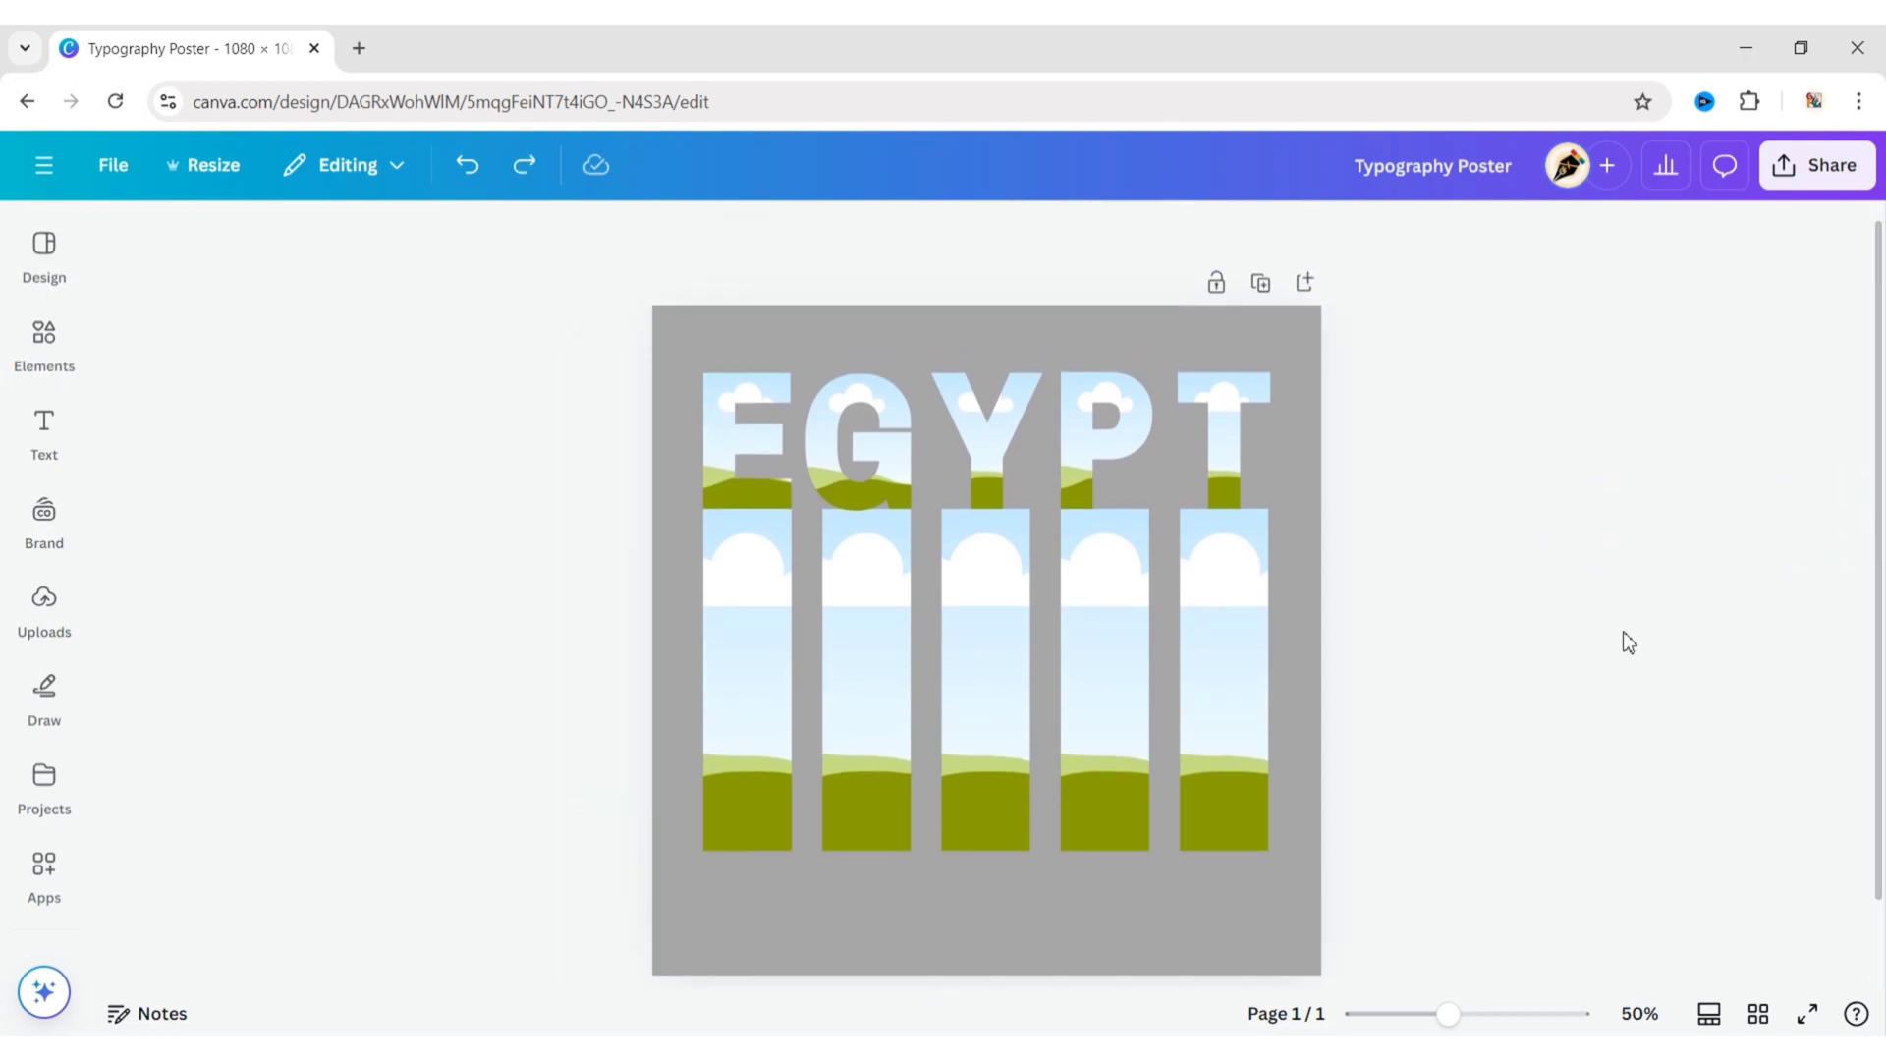
- Shift the G and P letters together with their strips downward to stagger them against the other columns
click(894, 467)
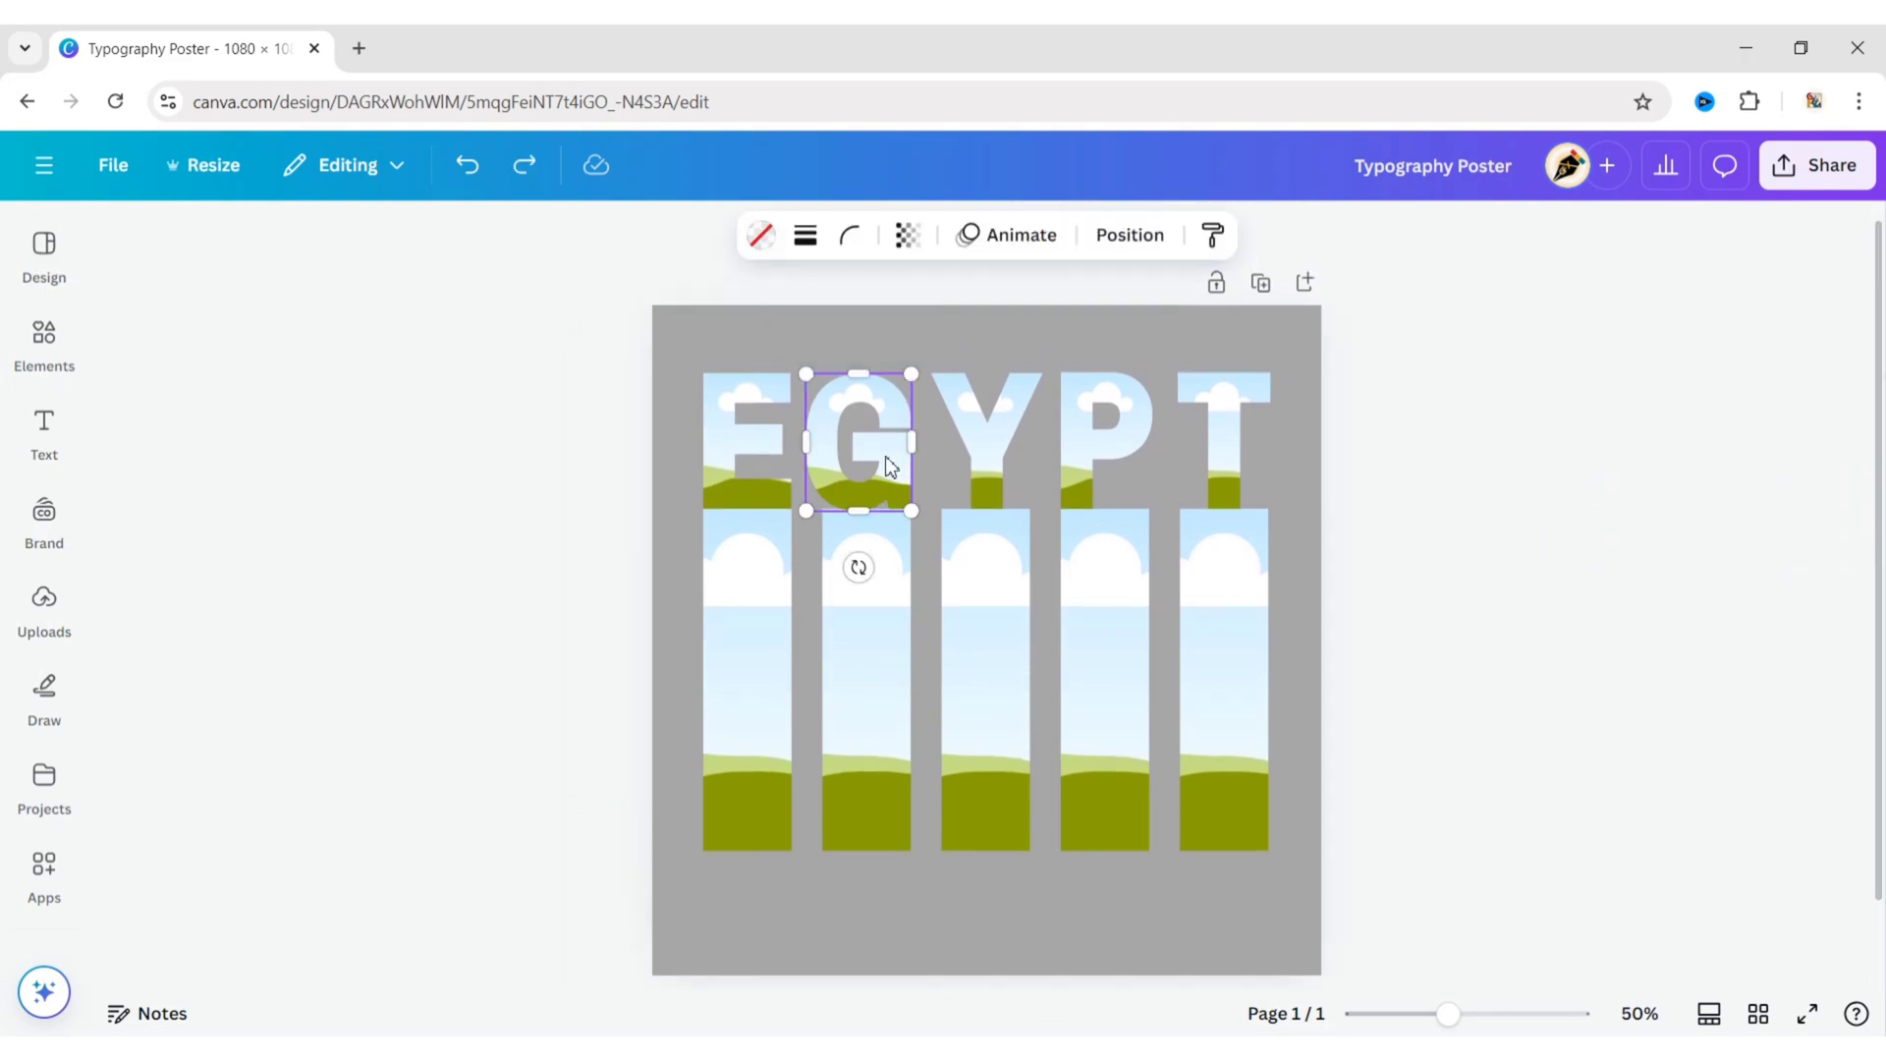
shift+click(1114, 454)
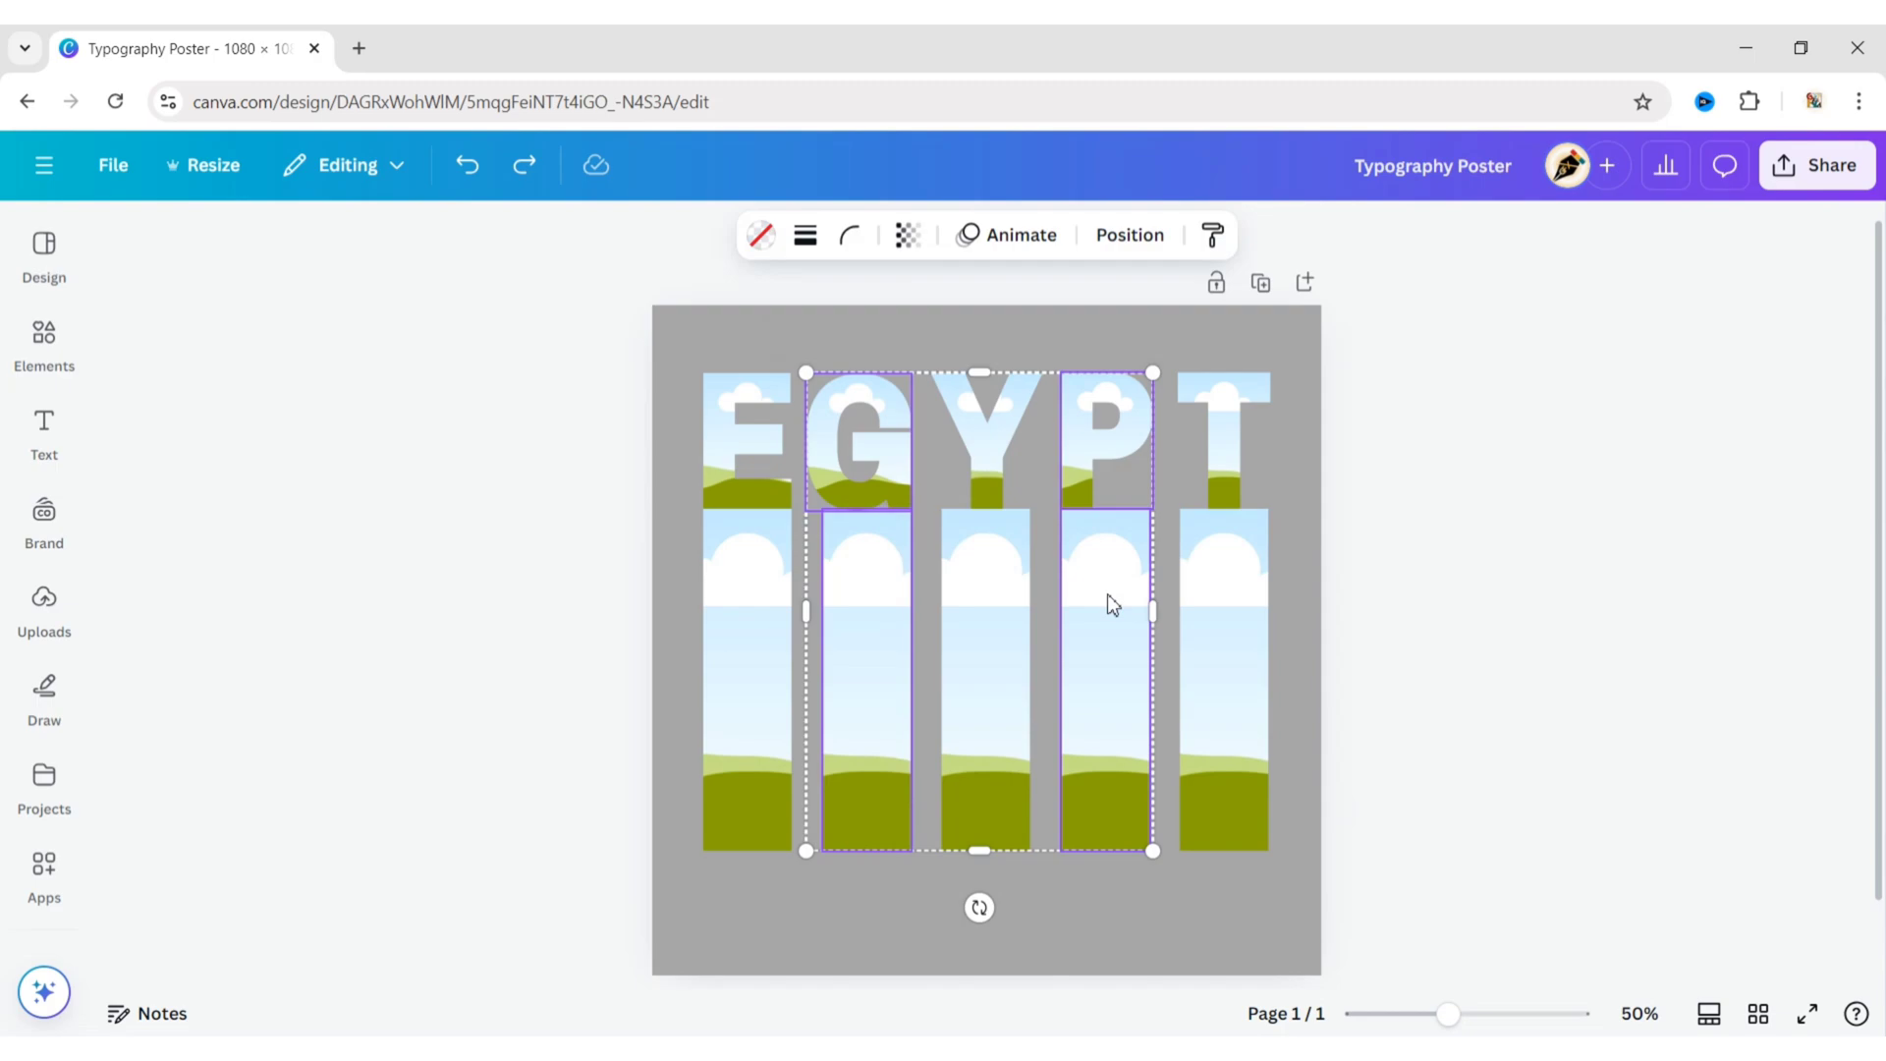
key(shift+Down)
key(shift+Down)
key(shift+Down)
key(shift+Down)
key(shift+Down)
key(shift+Down)
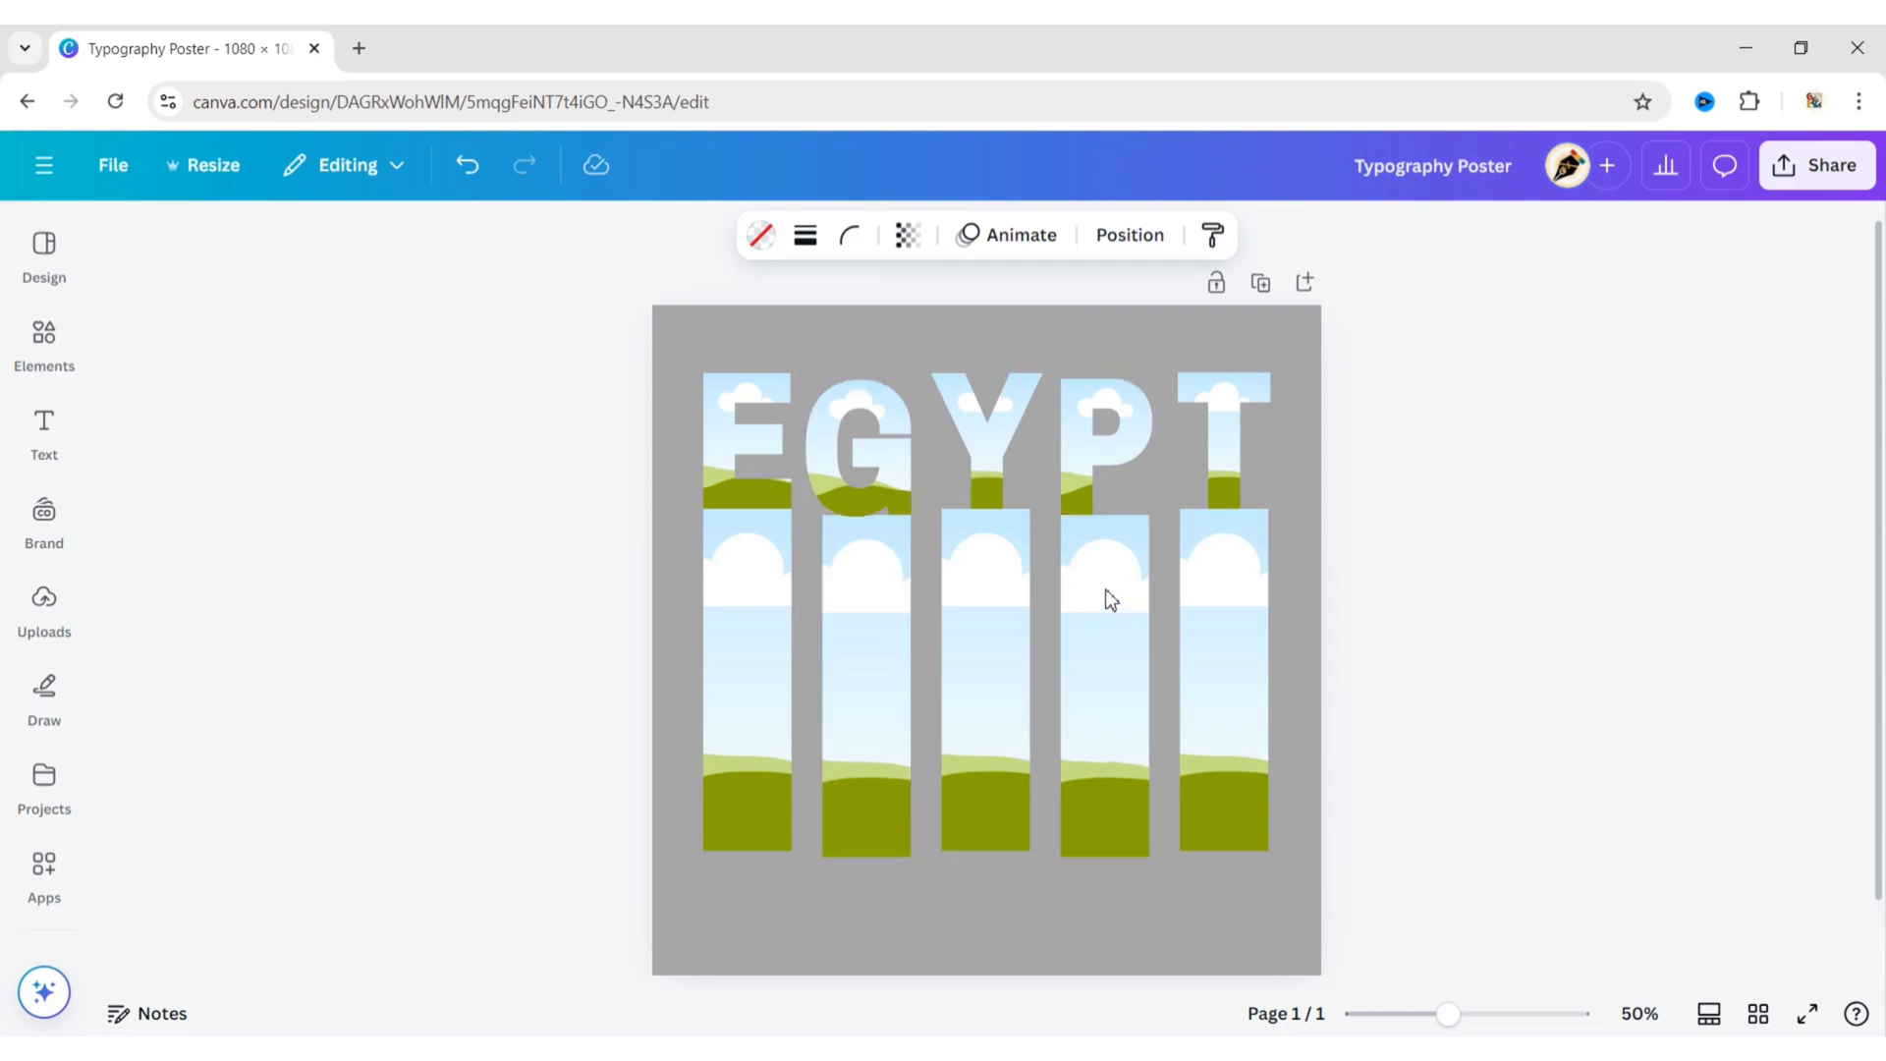
key(shift+Up)
key(shift+Up)
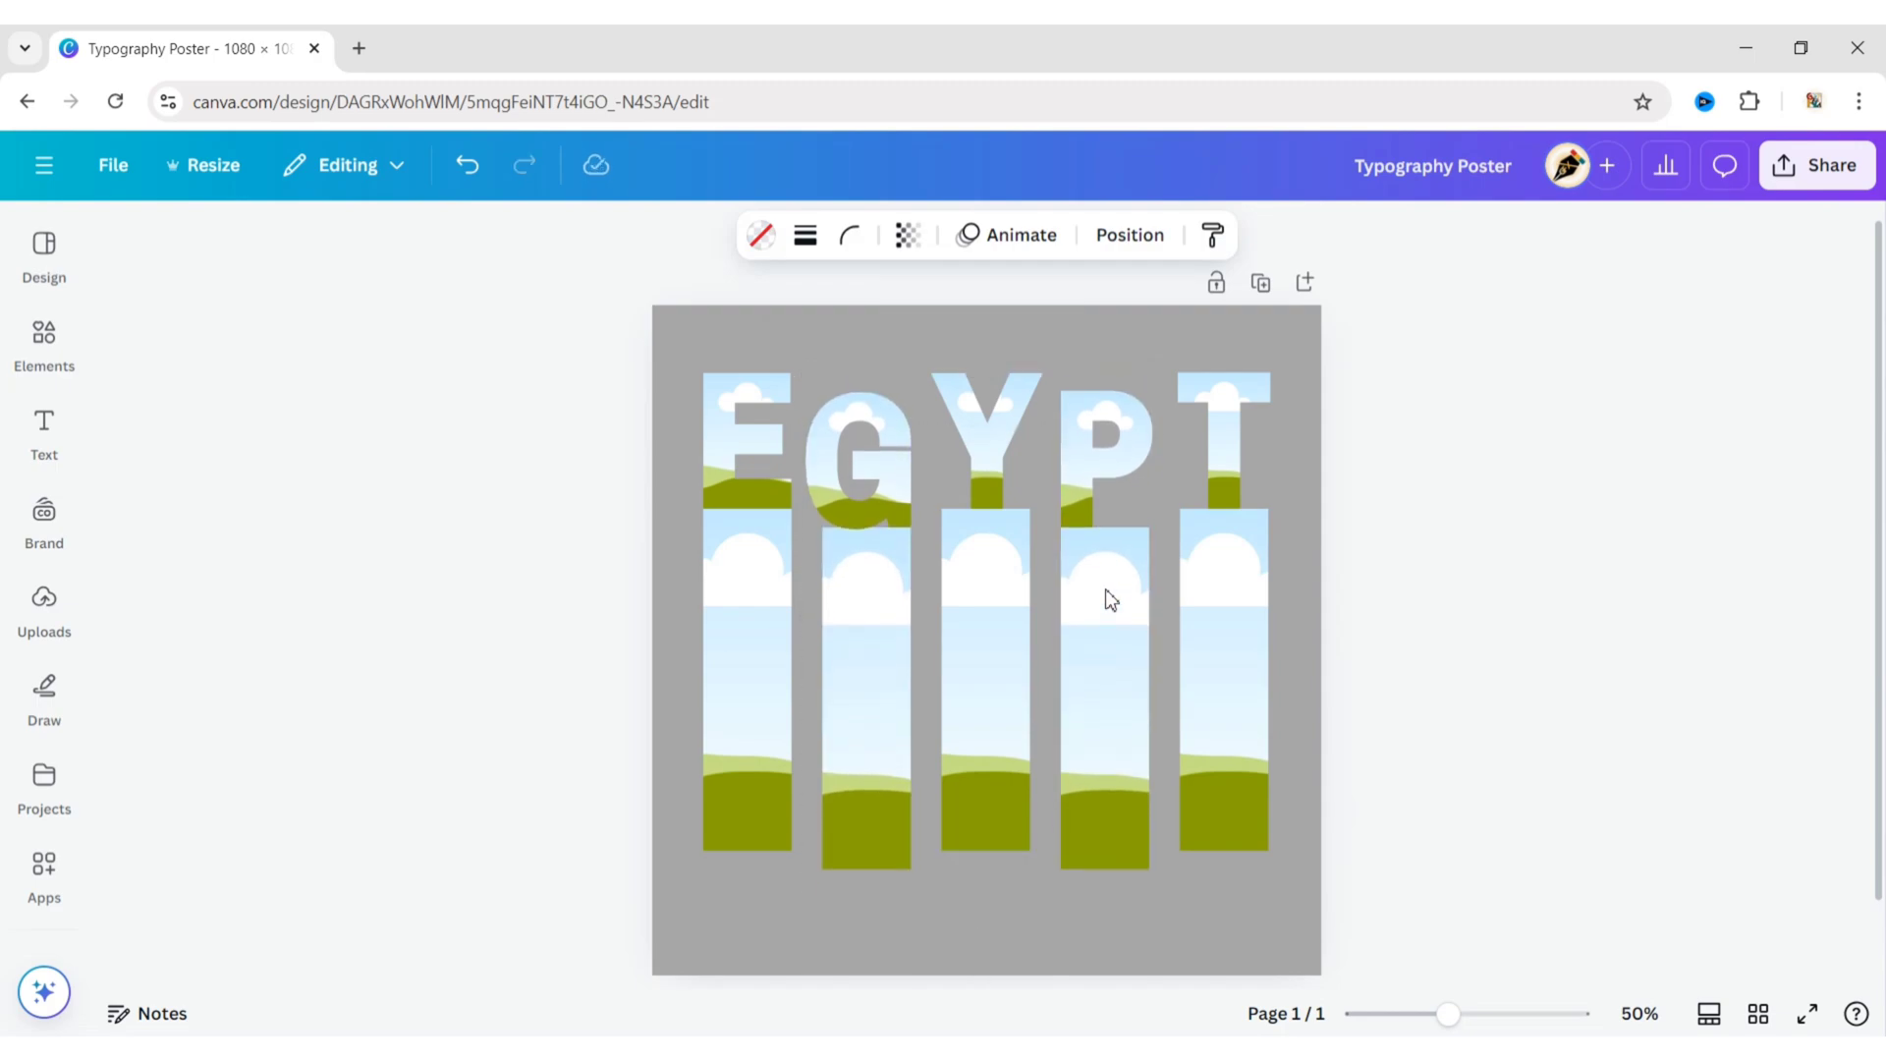
key(shift+Down)
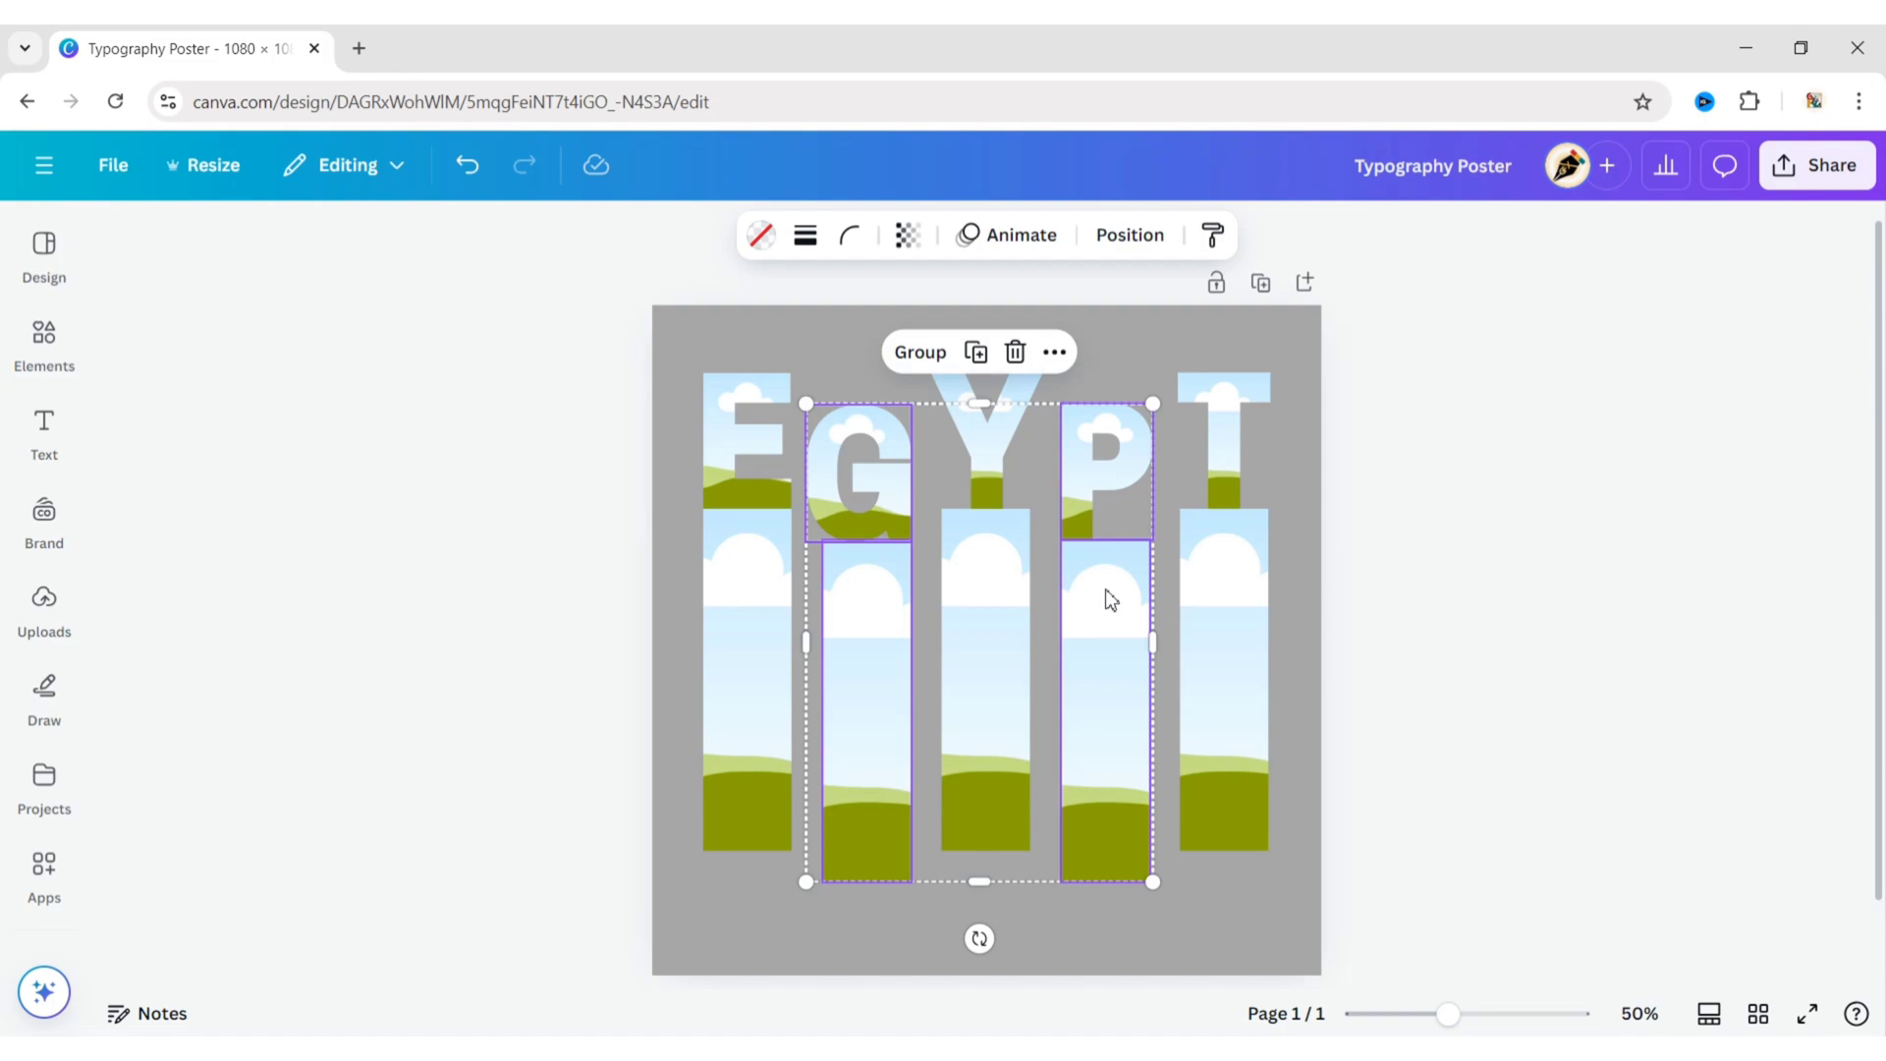
click(1534, 537)
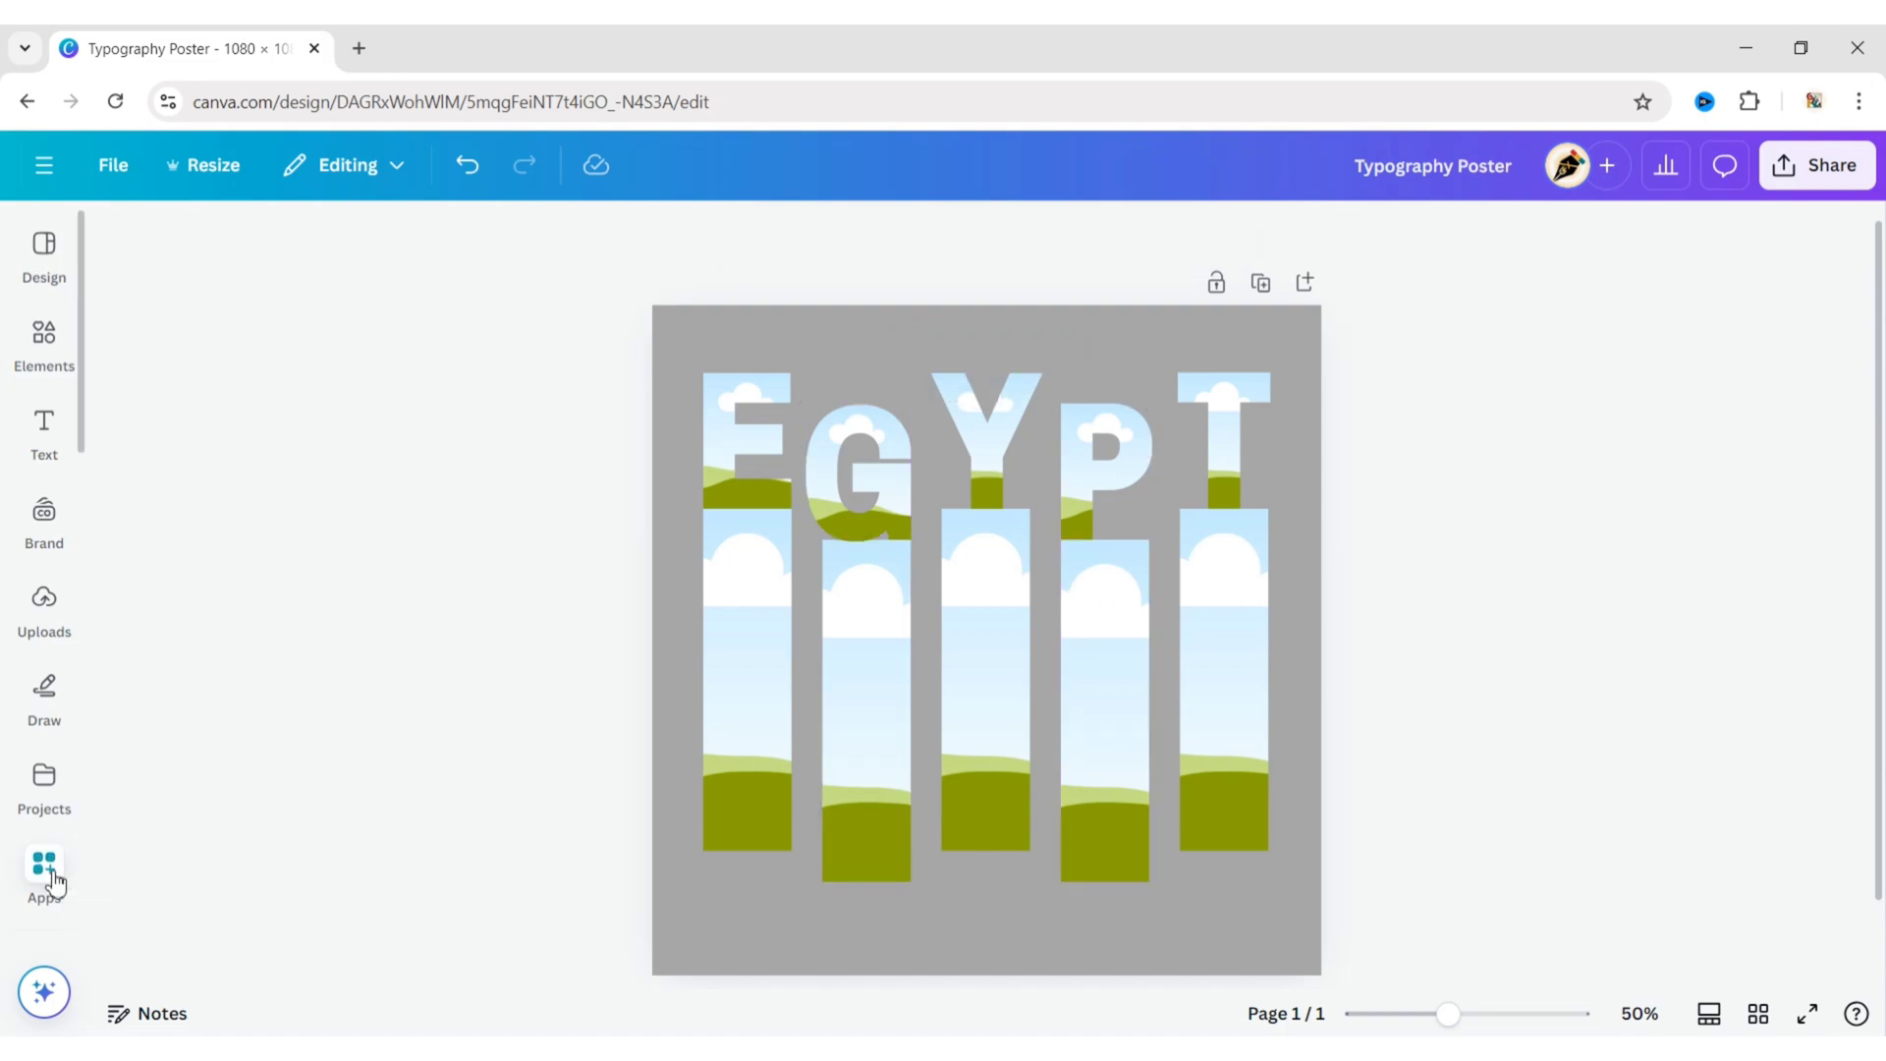
- Search the photos for "Abu Simbel Temple" and filter the results to square orientation
scroll(56, 881, down, 2)
click(46, 733)
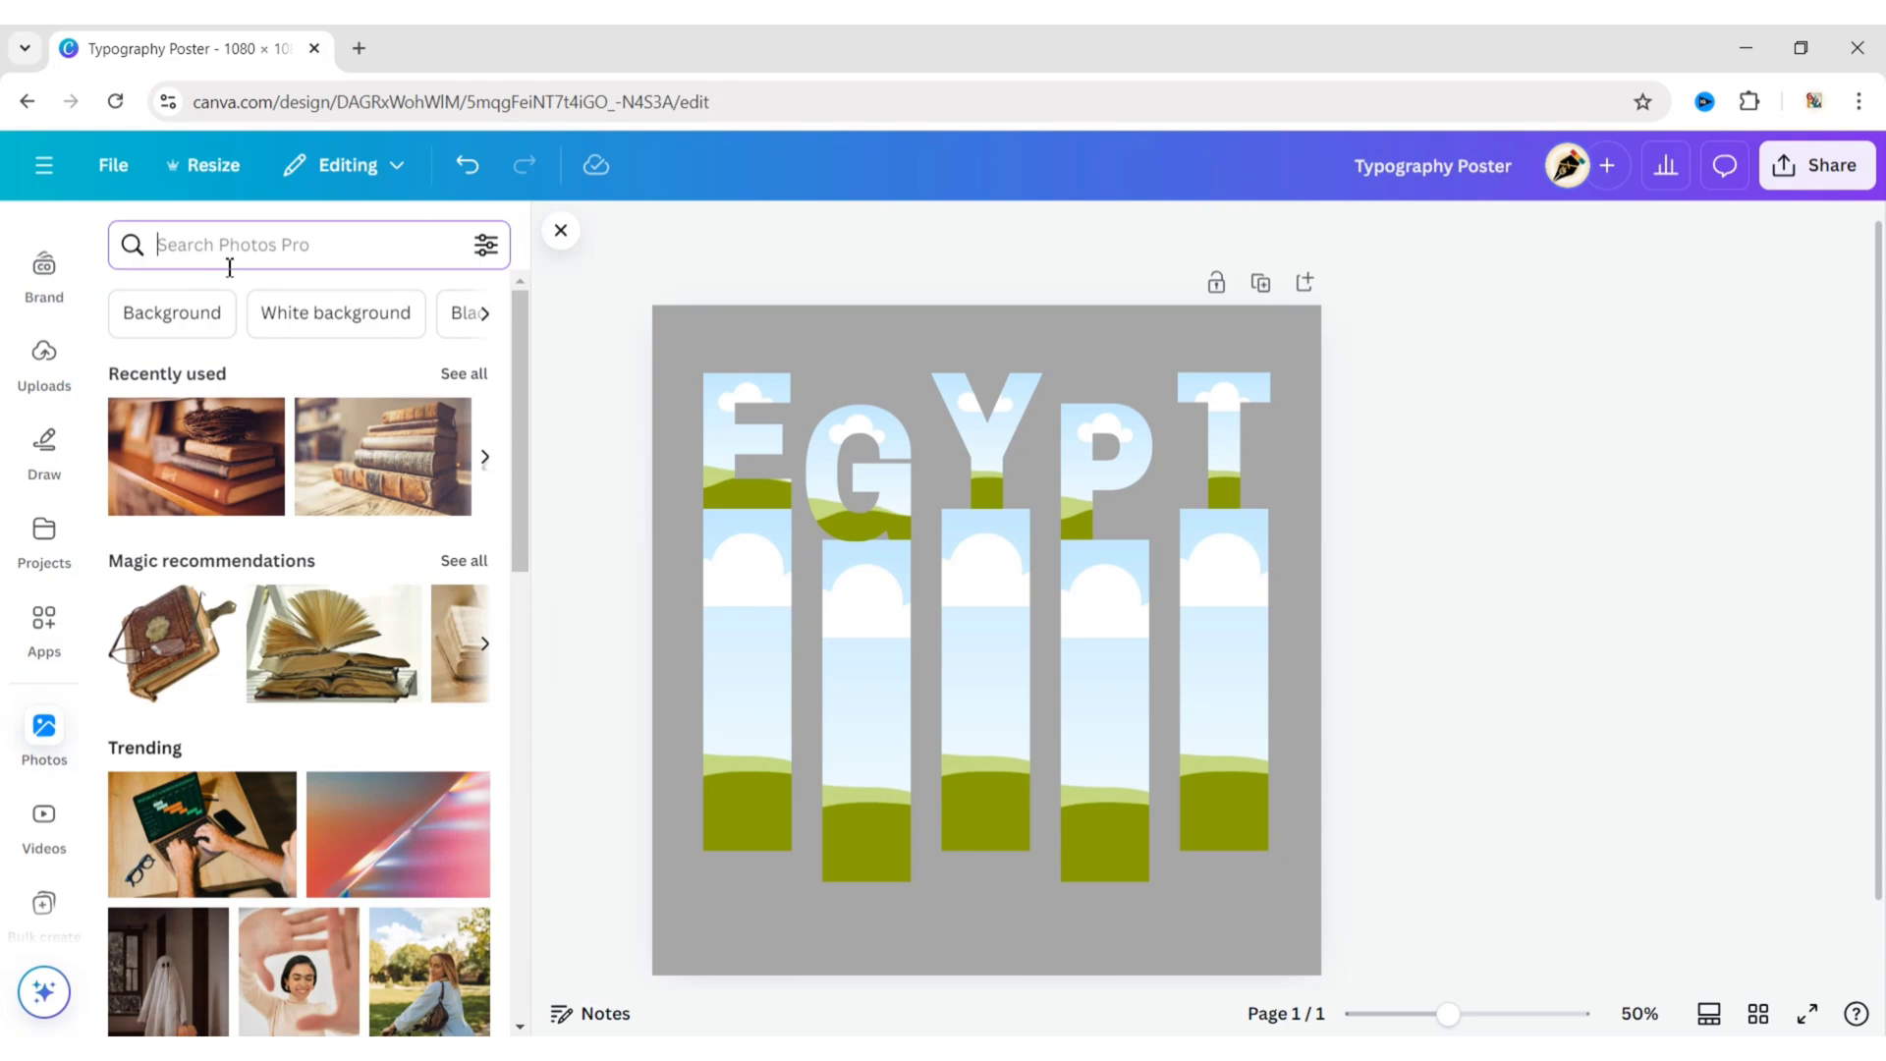
text(Abu Simbel Temple)
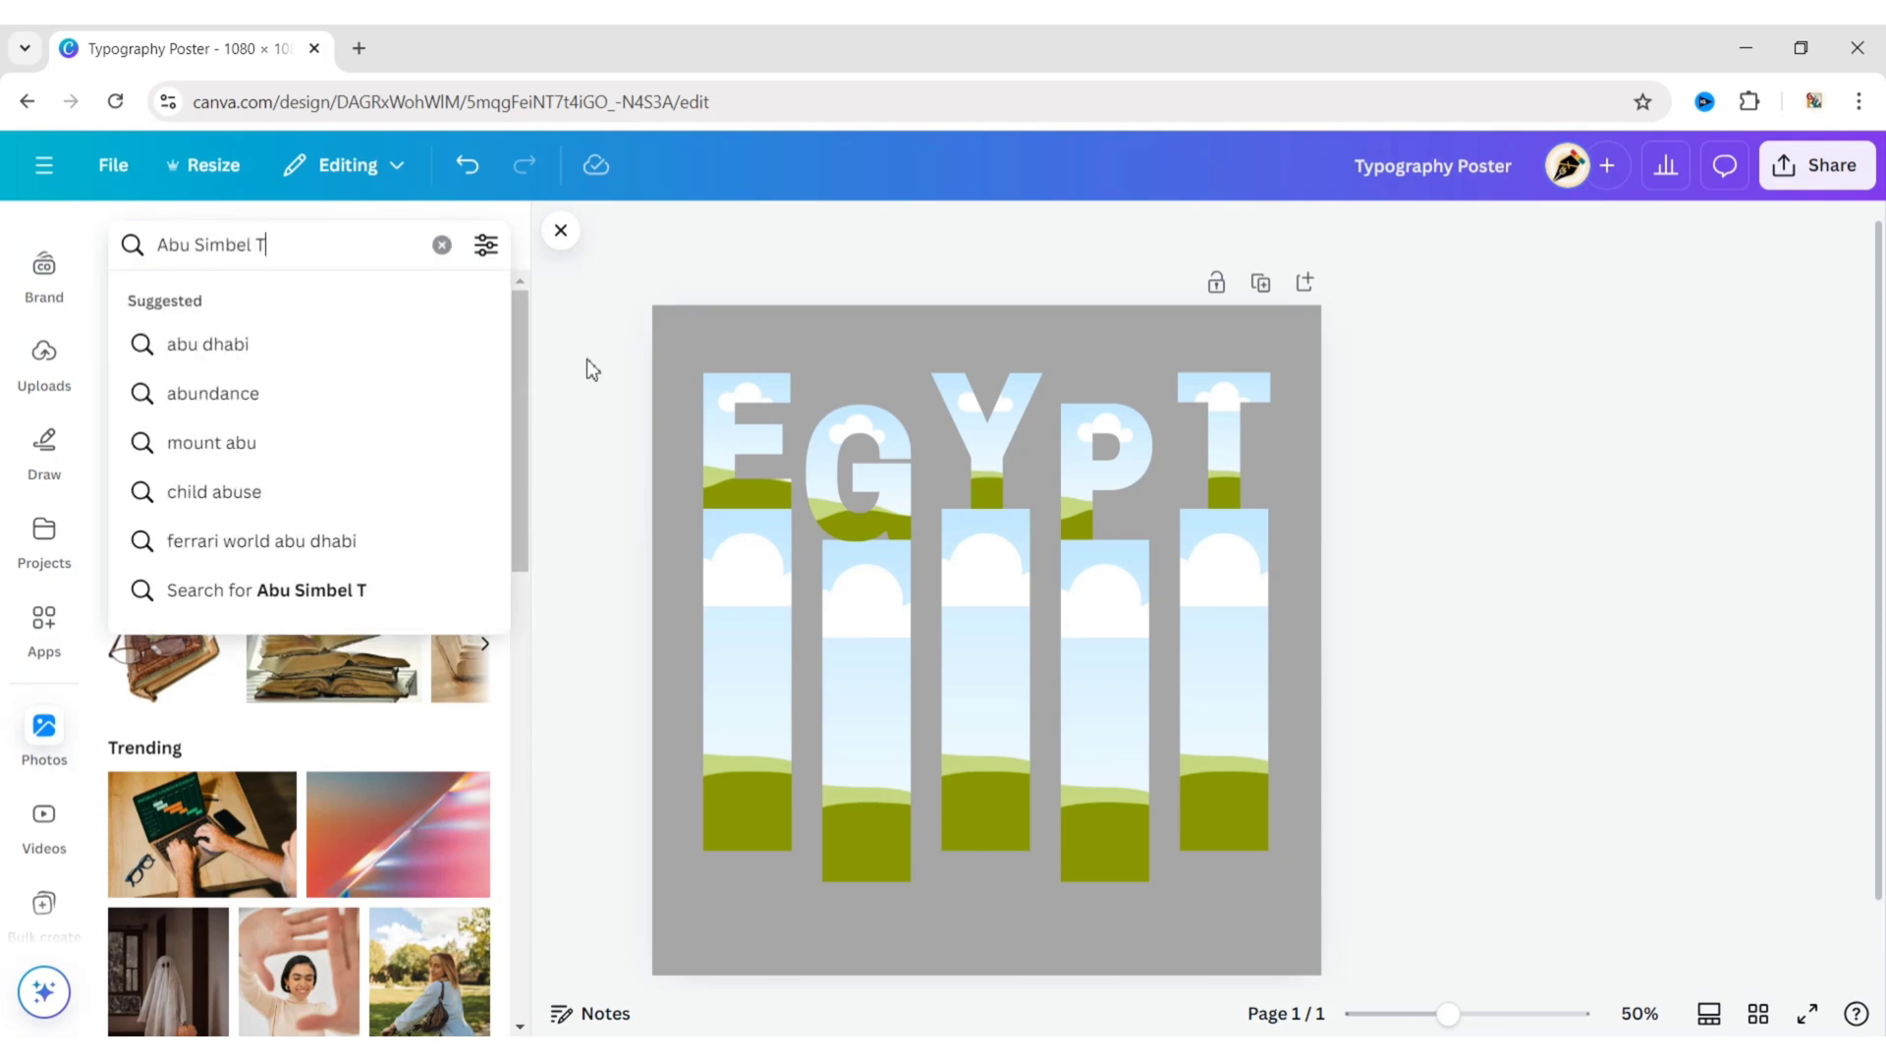
key(Return)
click(501, 252)
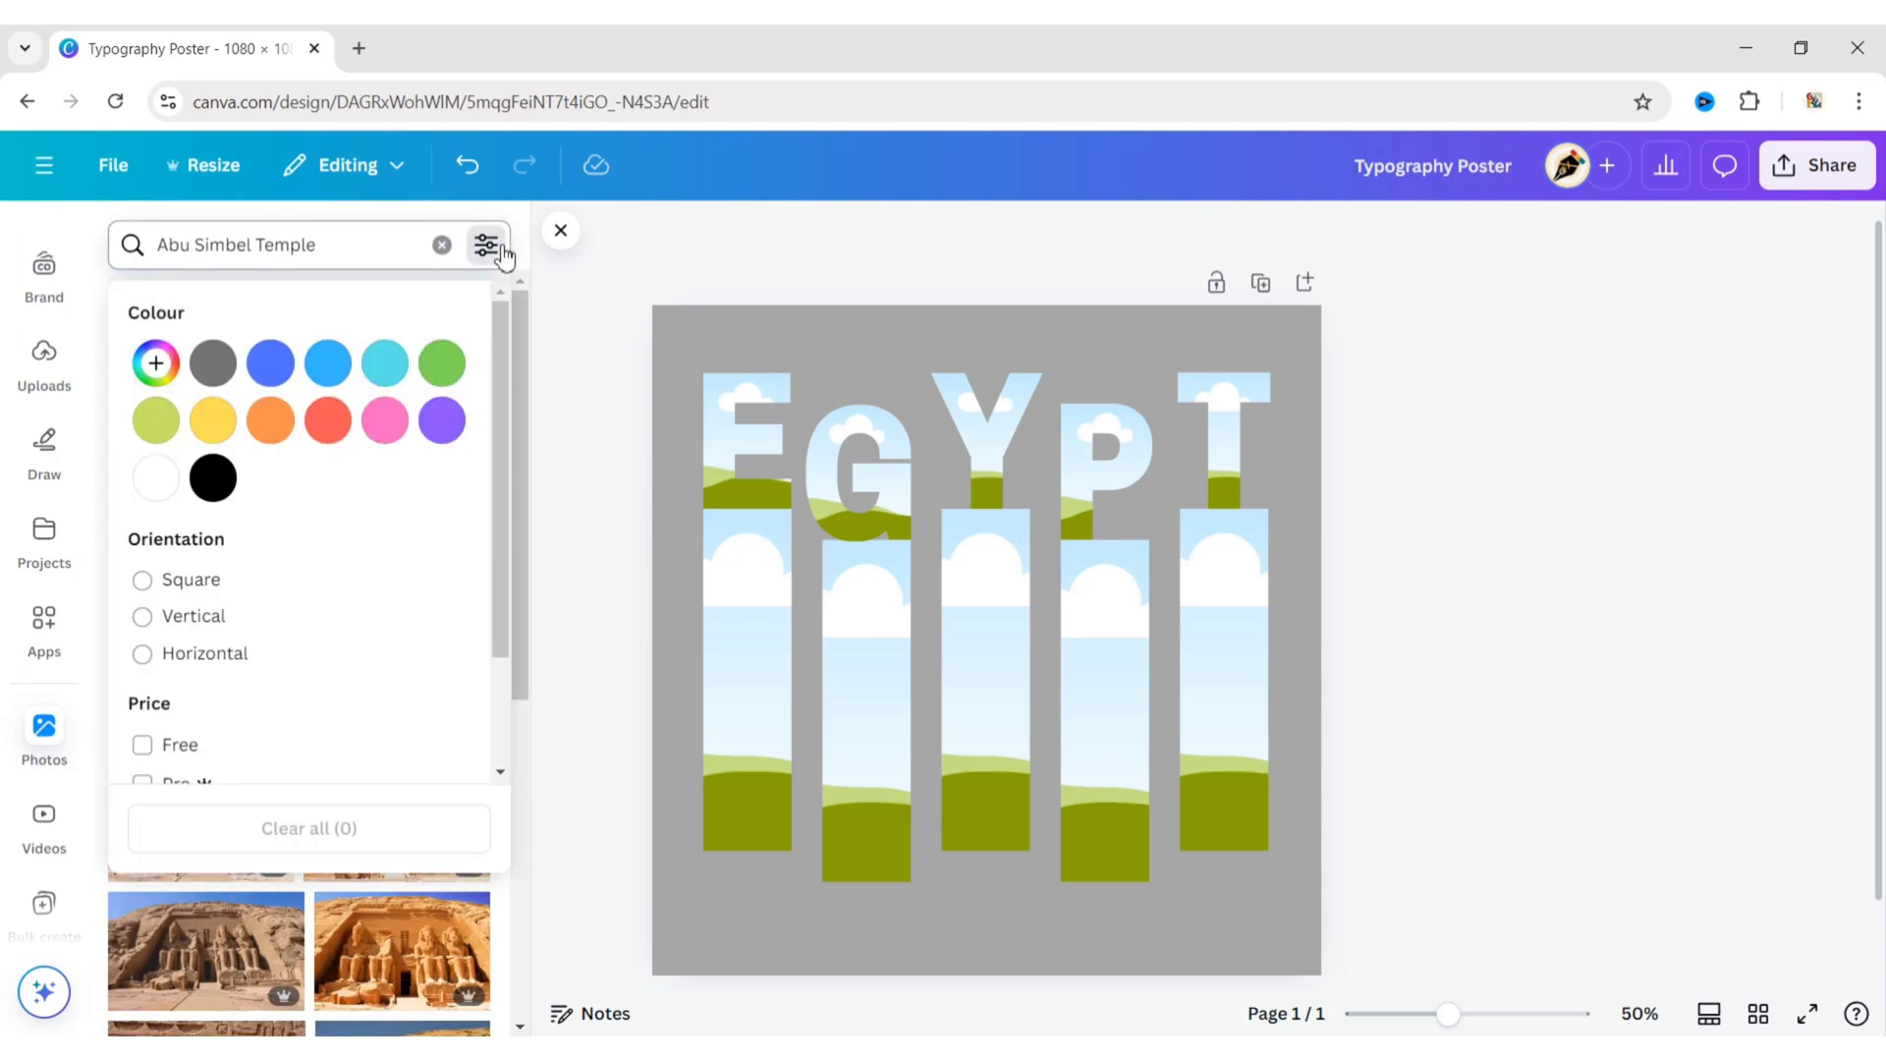
click(152, 583)
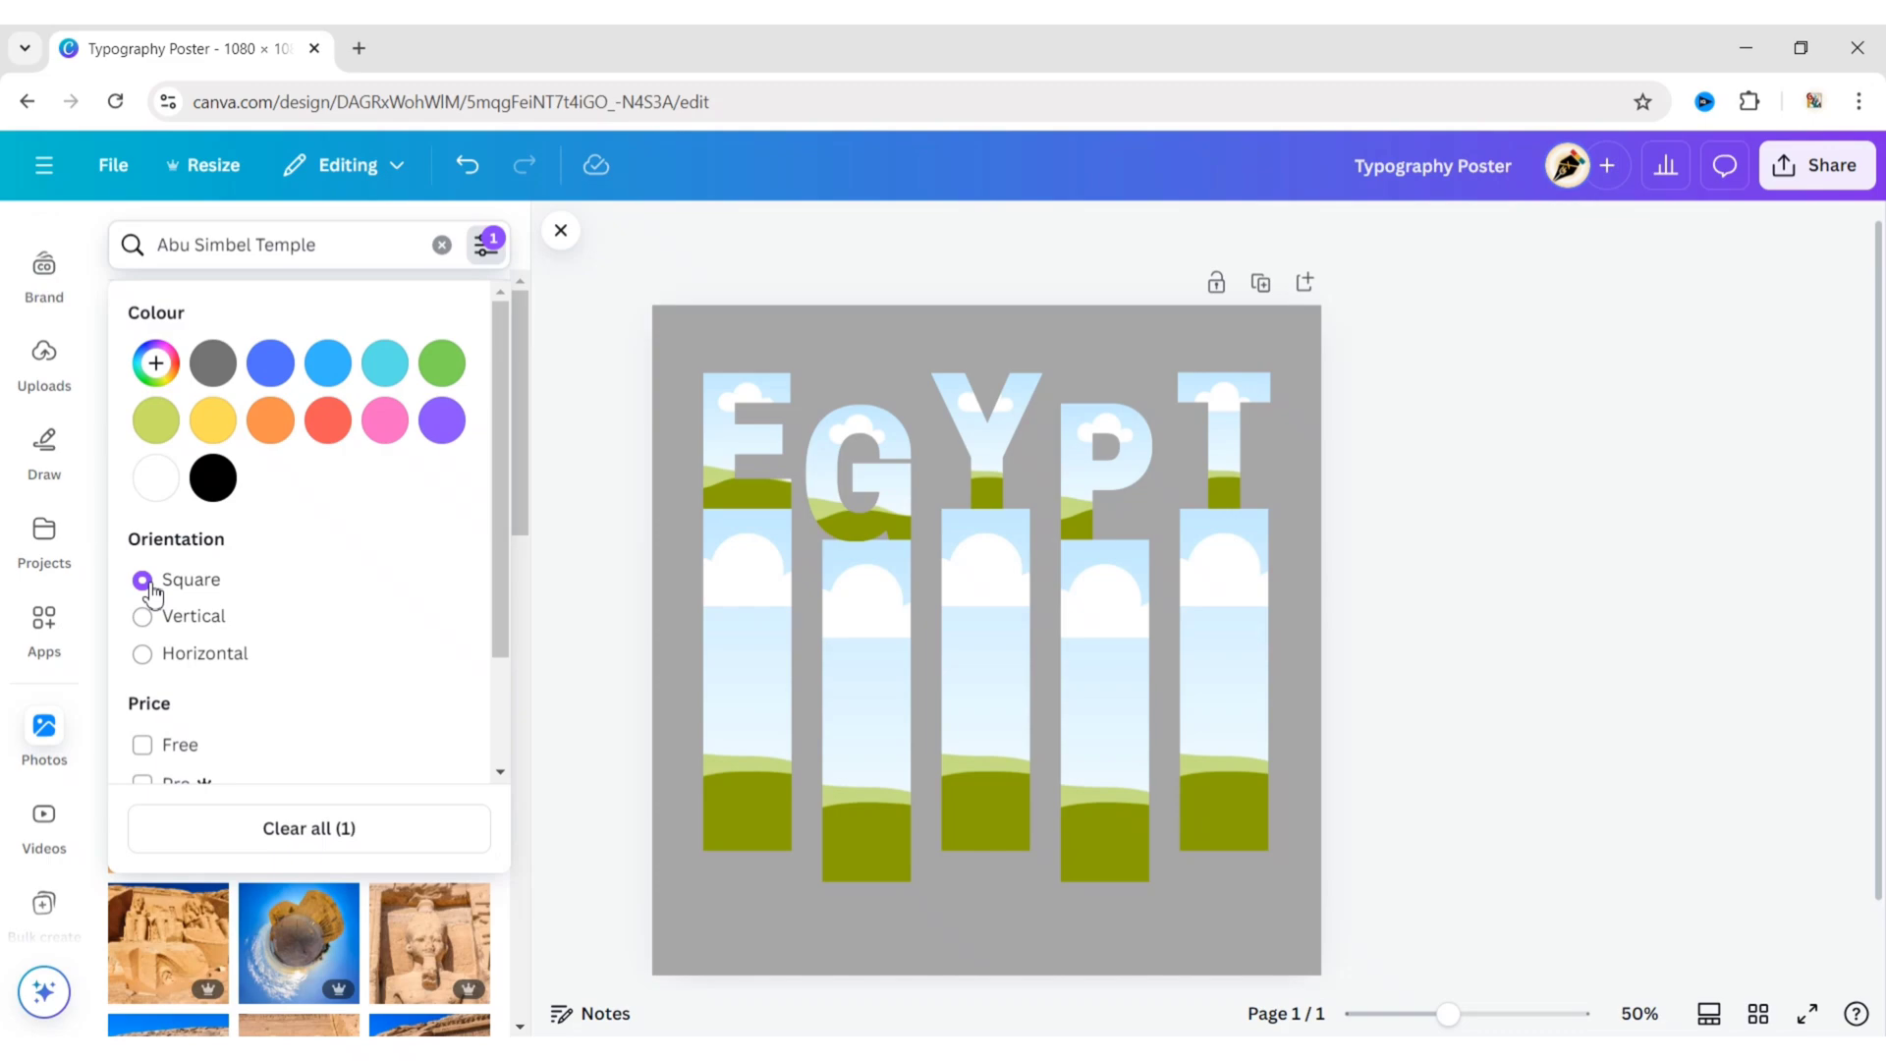
click(483, 257)
- Put the temple photo with the woman in red into the first strip frame and enlarge its crop to cover the whole page
click(184, 560)
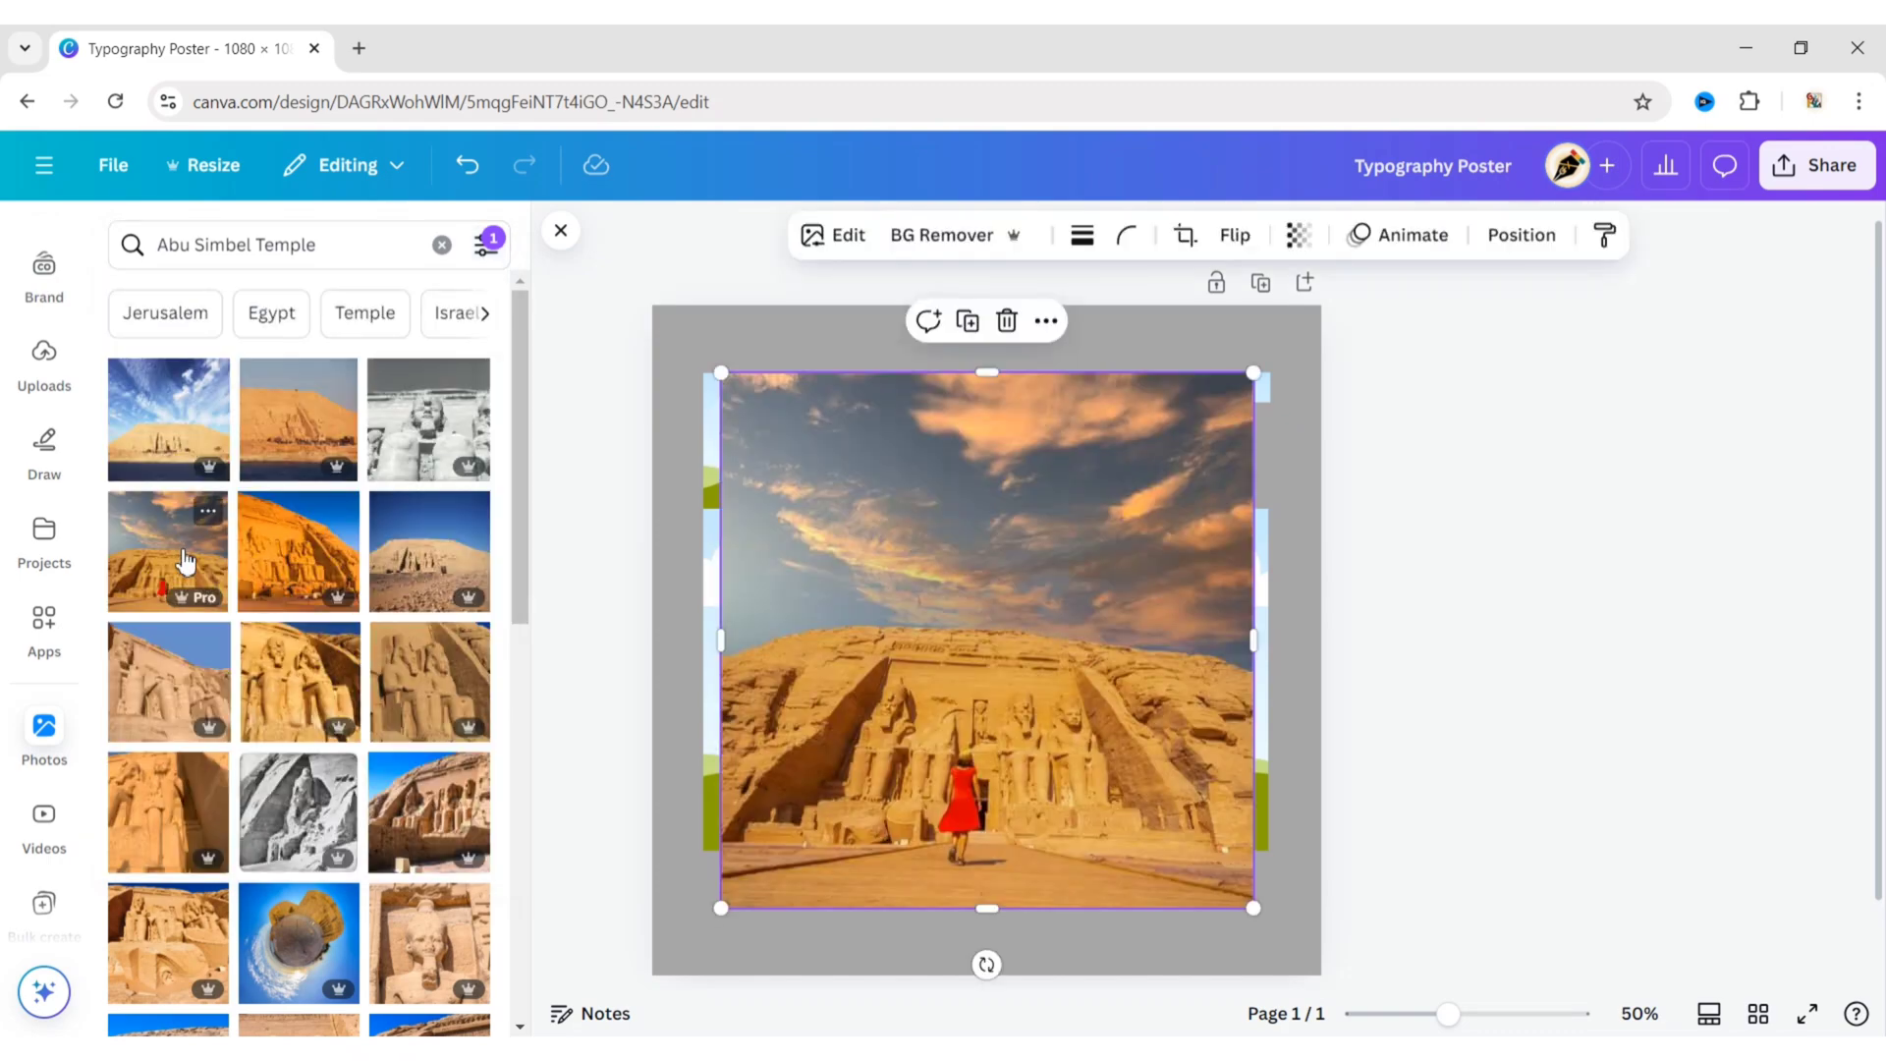
click(548, 555)
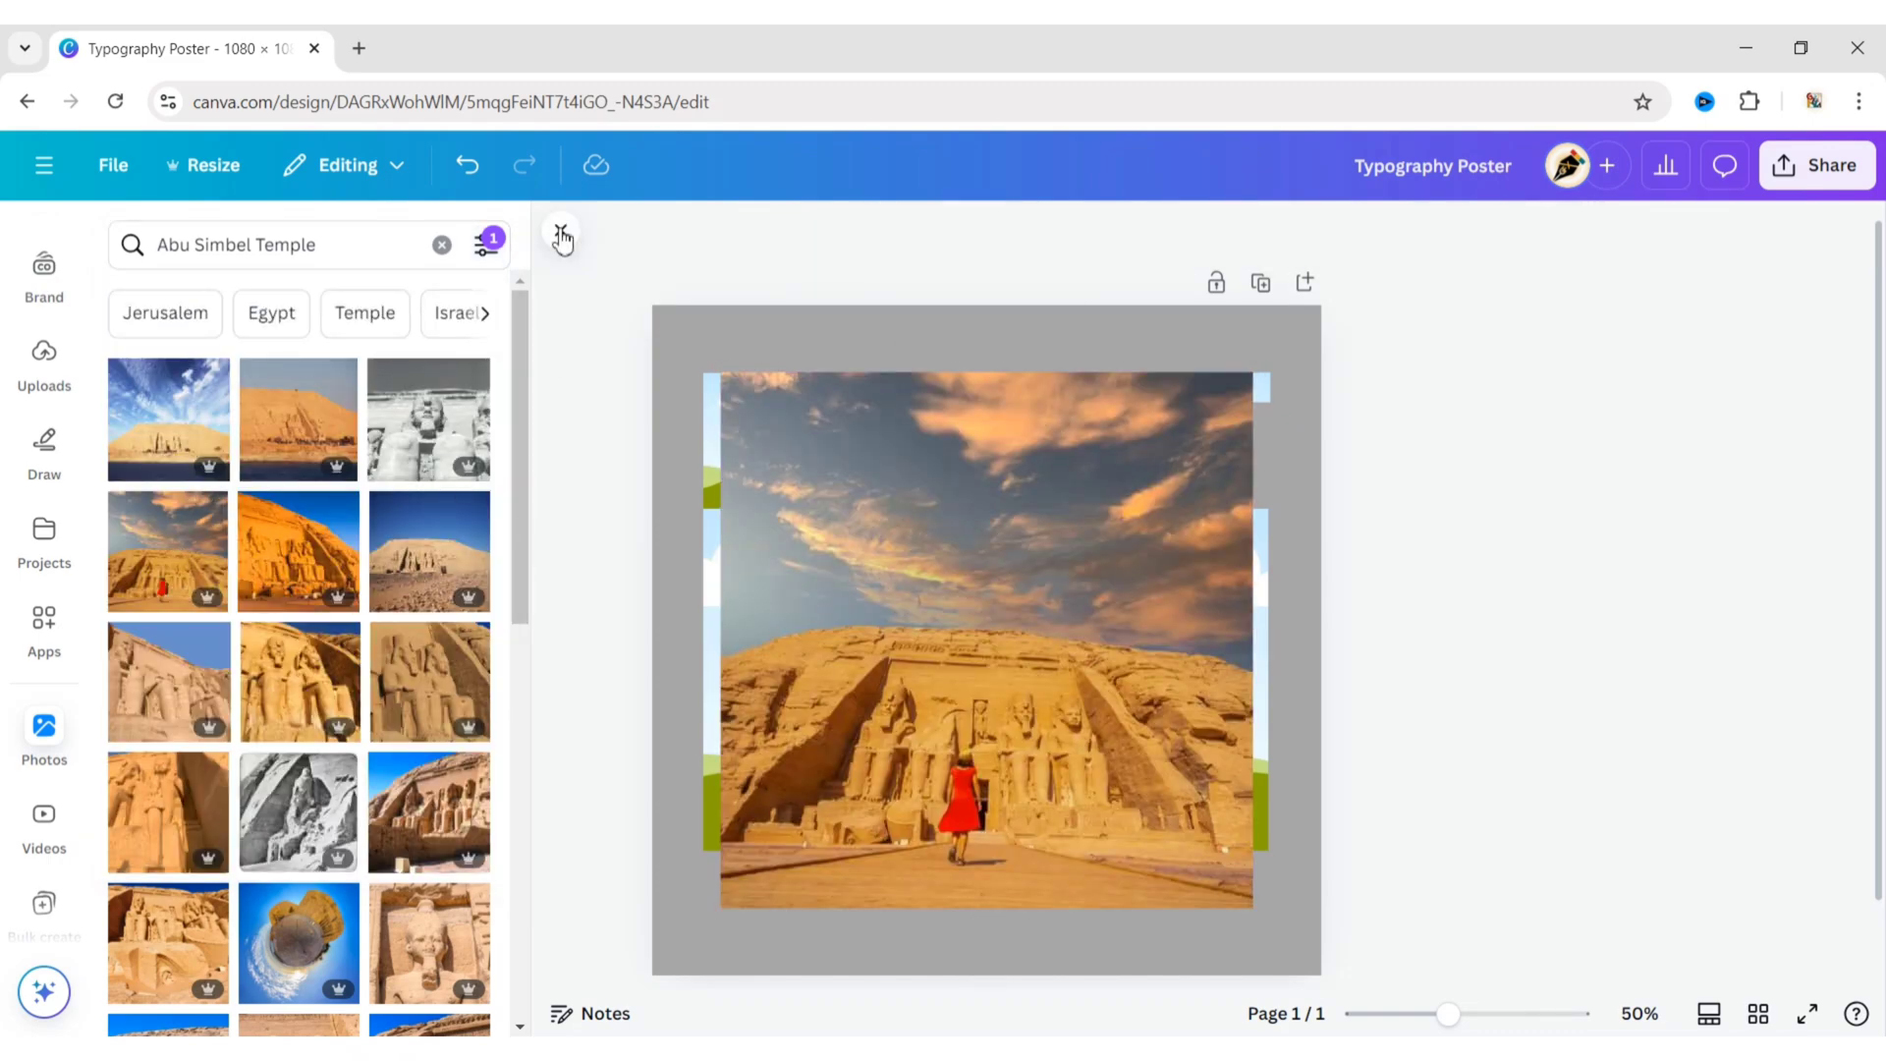
click(561, 239)
drag(878, 586, 838, 625)
double_click(766, 633)
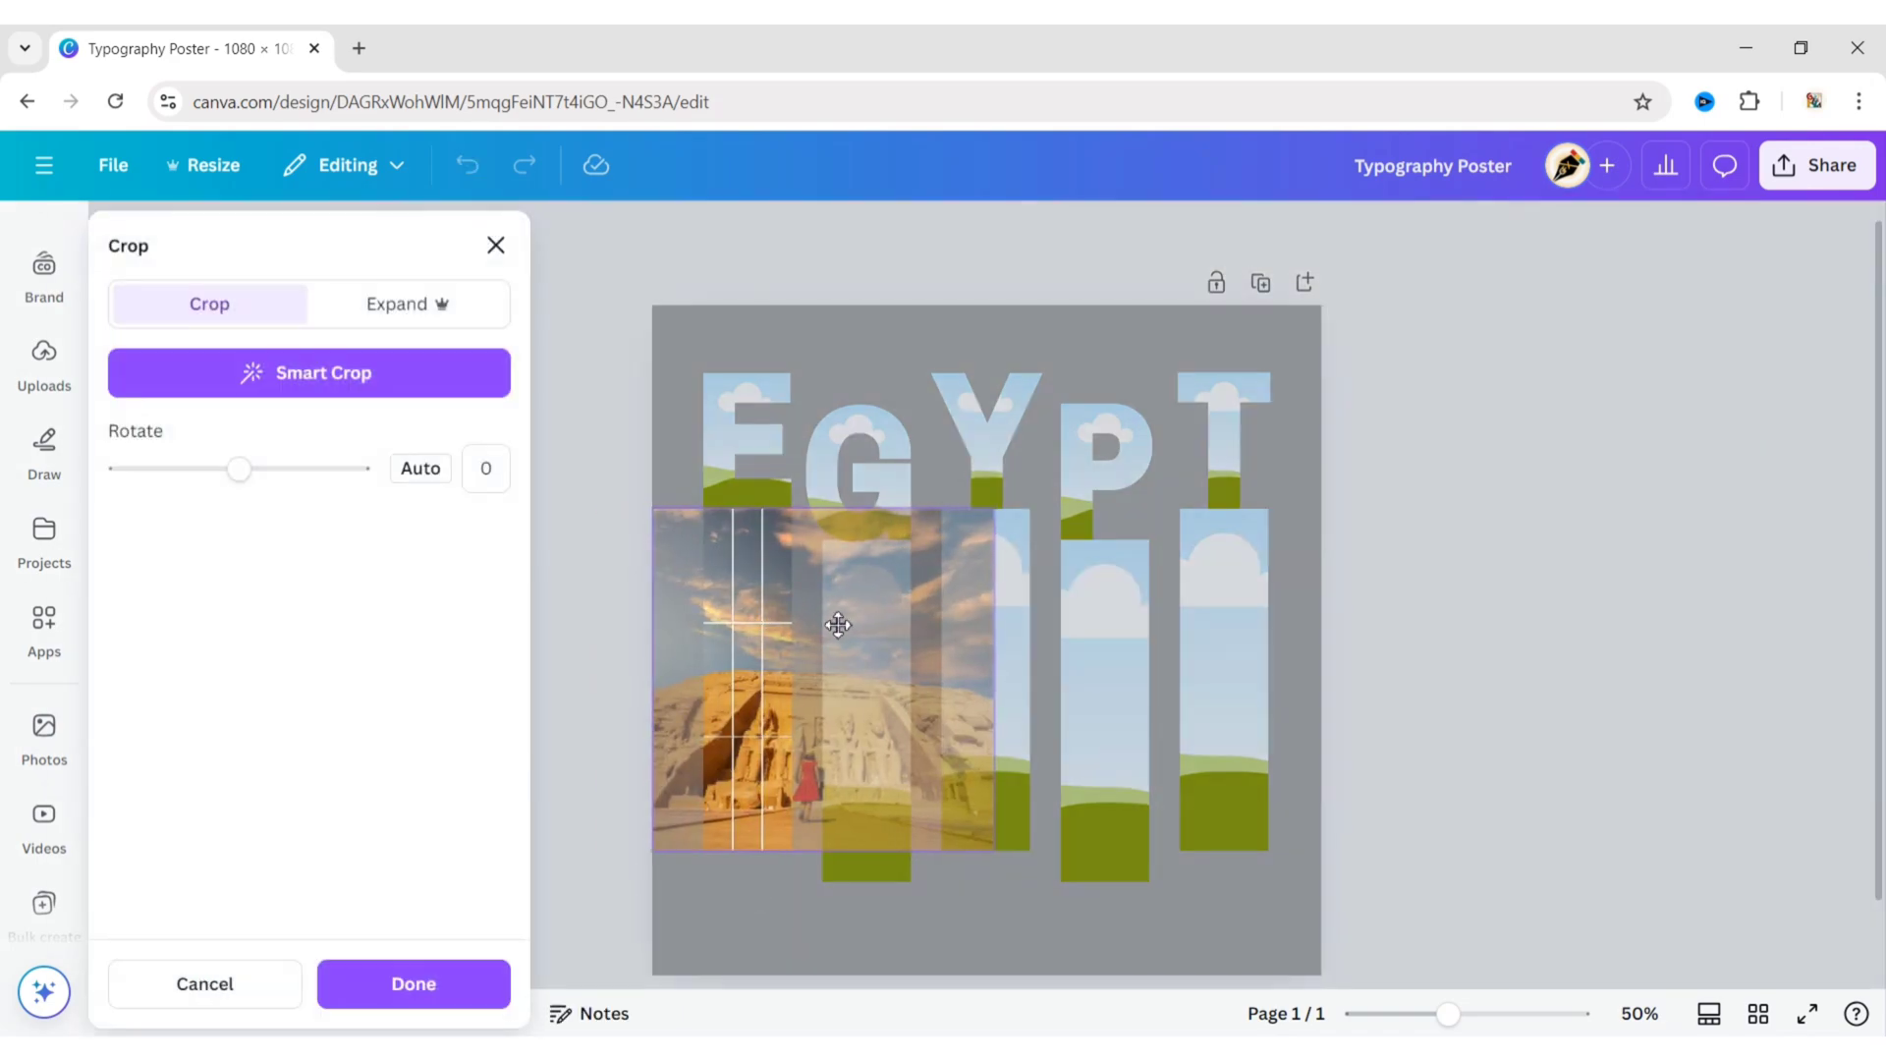
drag(996, 510, 1214, 332)
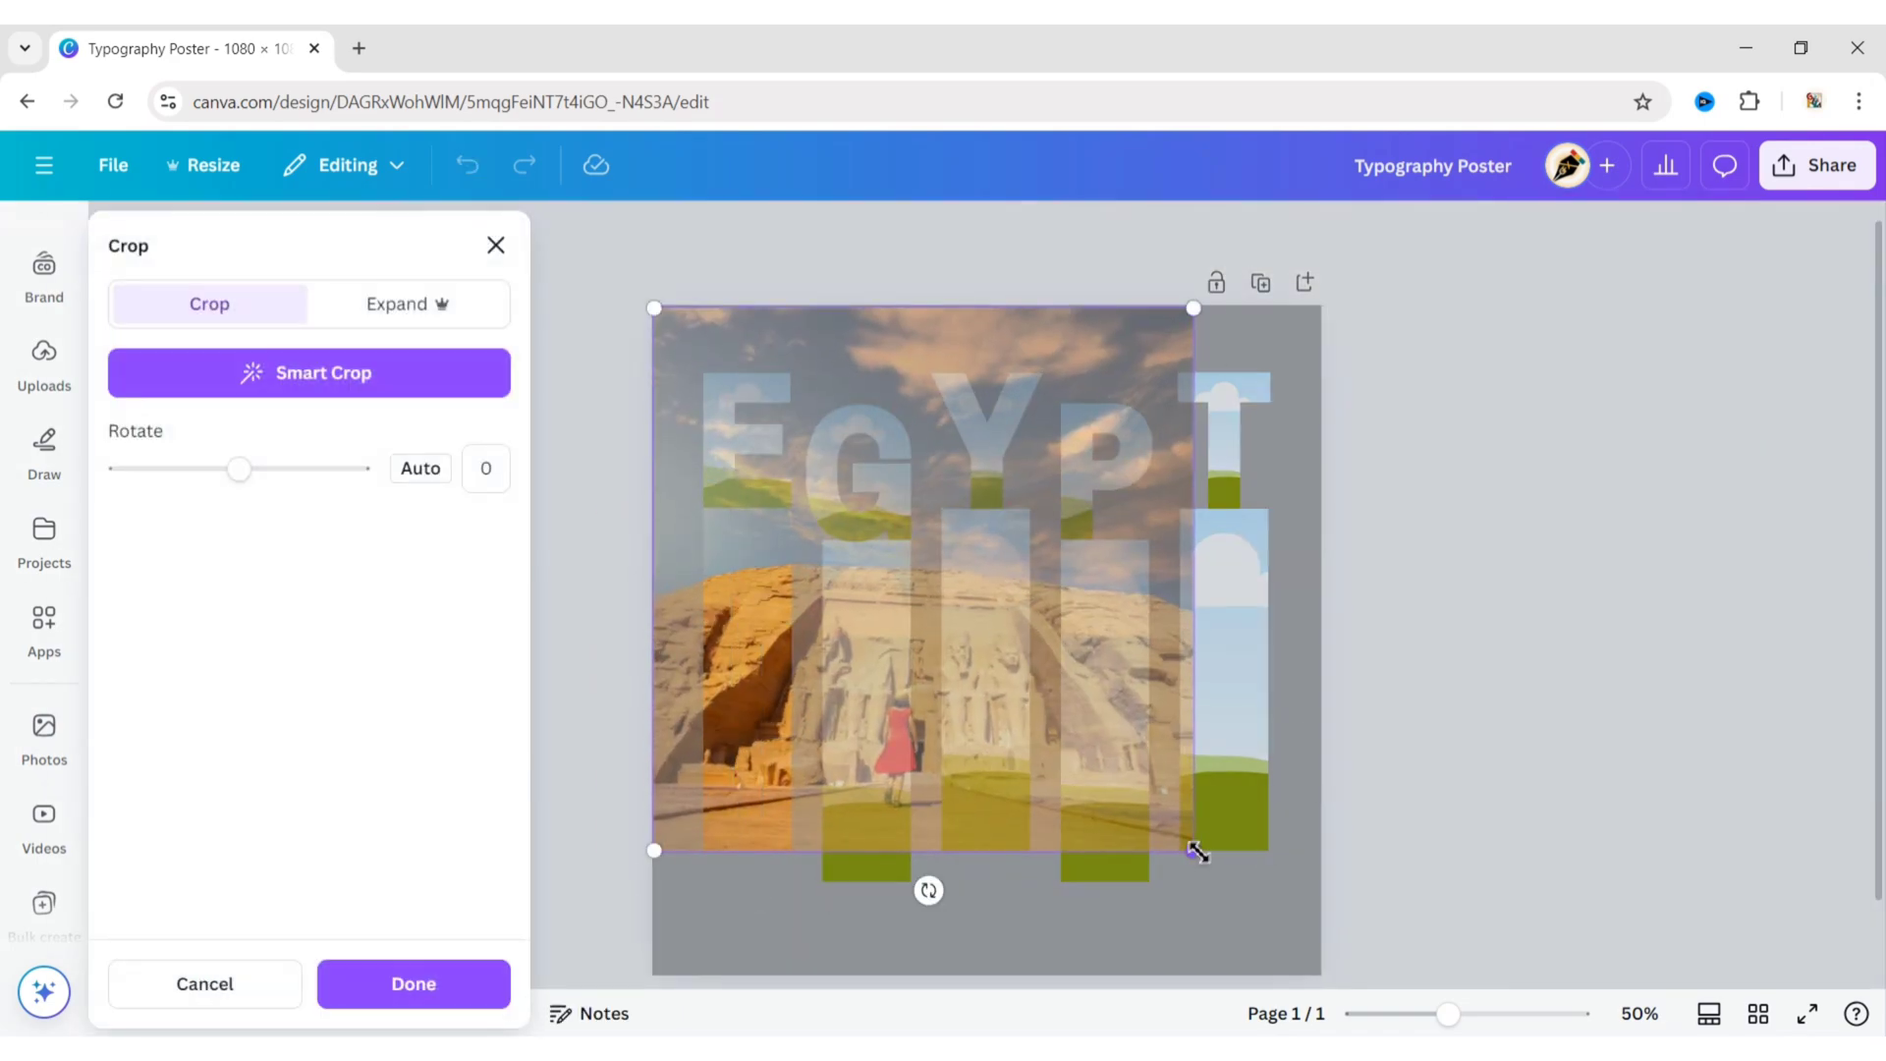
drag(1198, 853, 1297, 1002)
click(1539, 566)
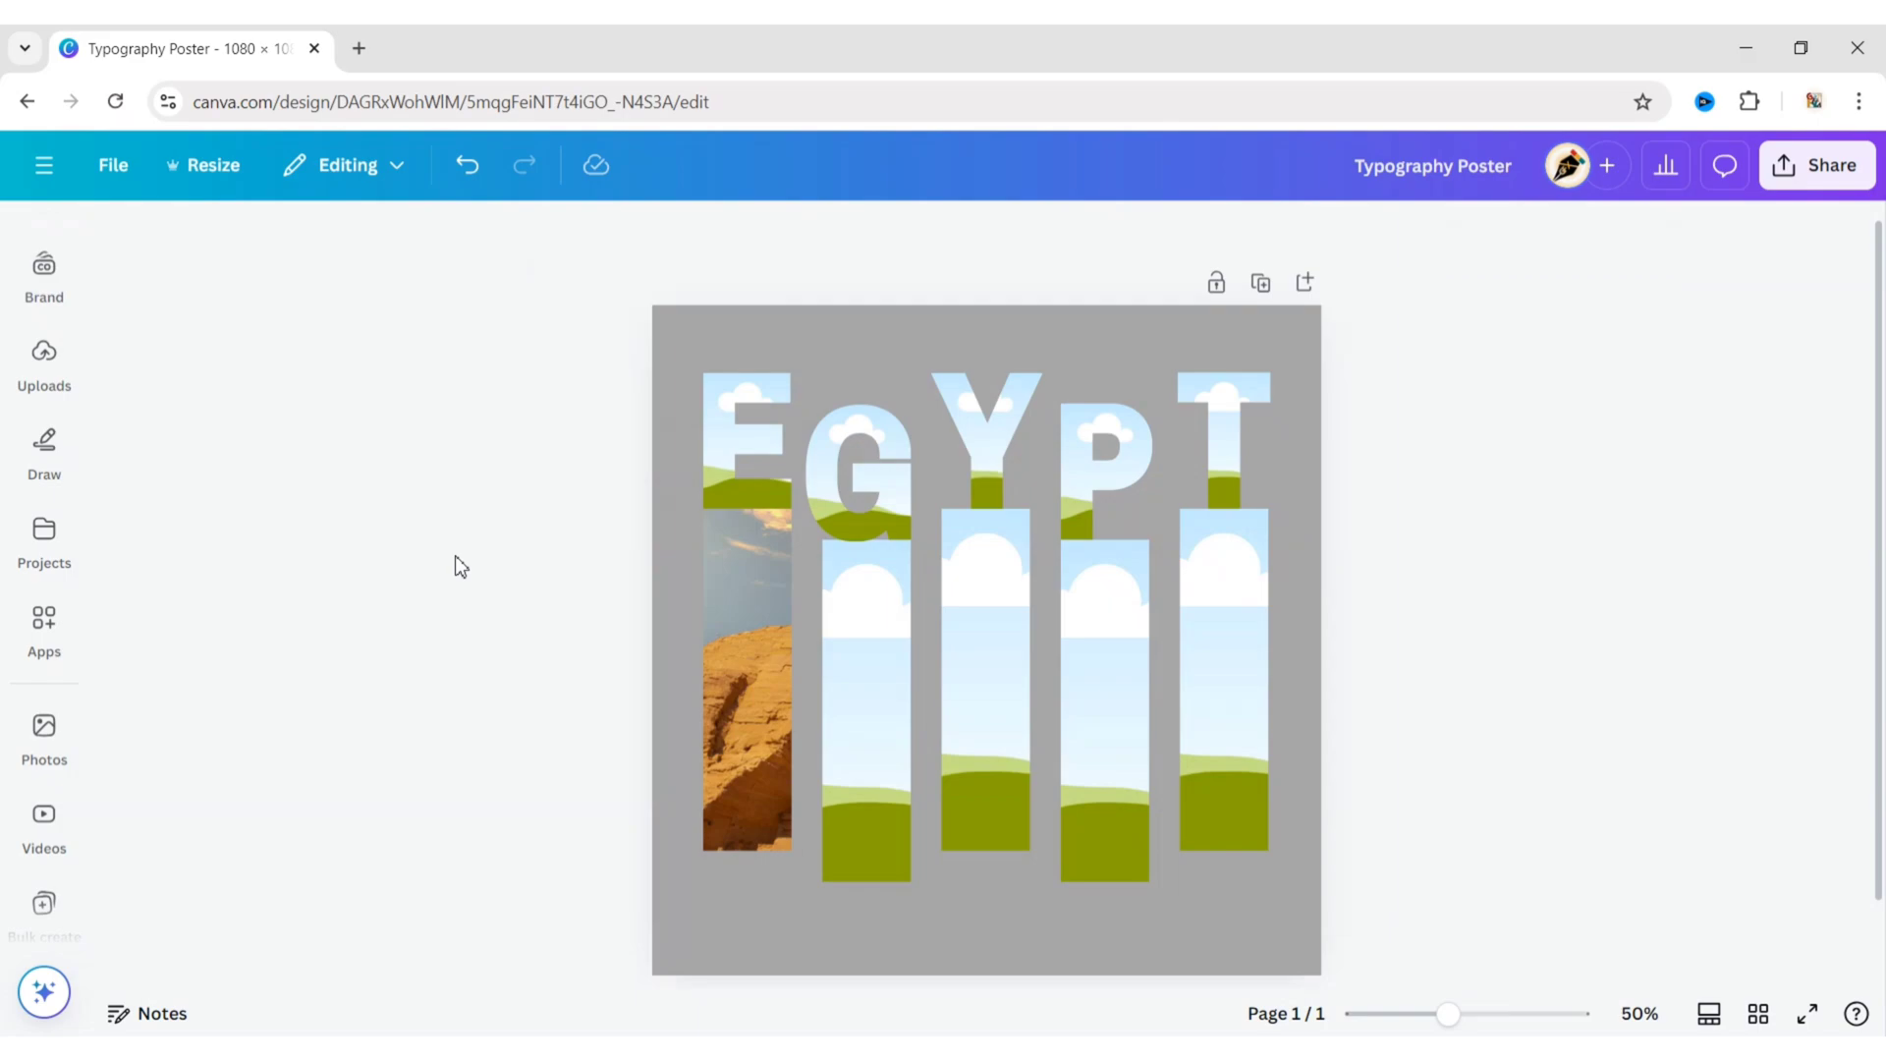
- Change the page background colour to white
click(671, 334)
click(815, 237)
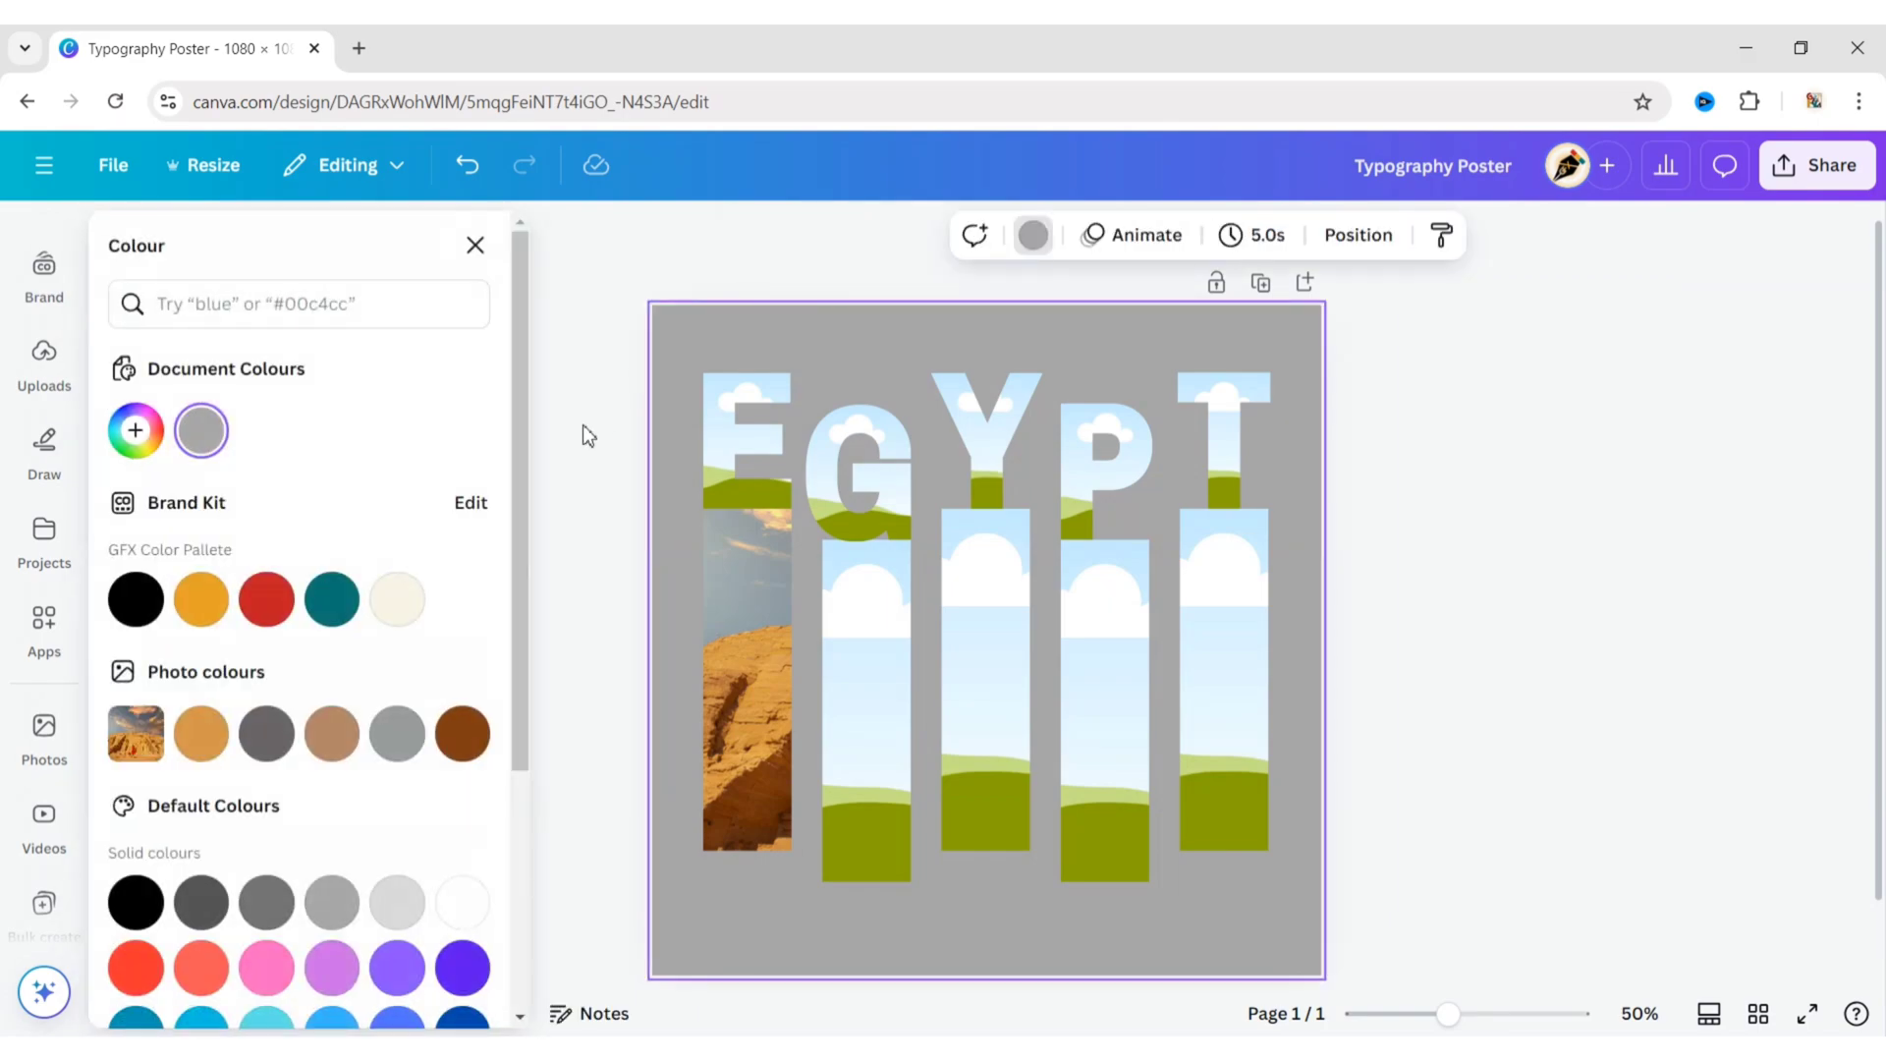
click(462, 902)
click(550, 619)
click(1416, 588)
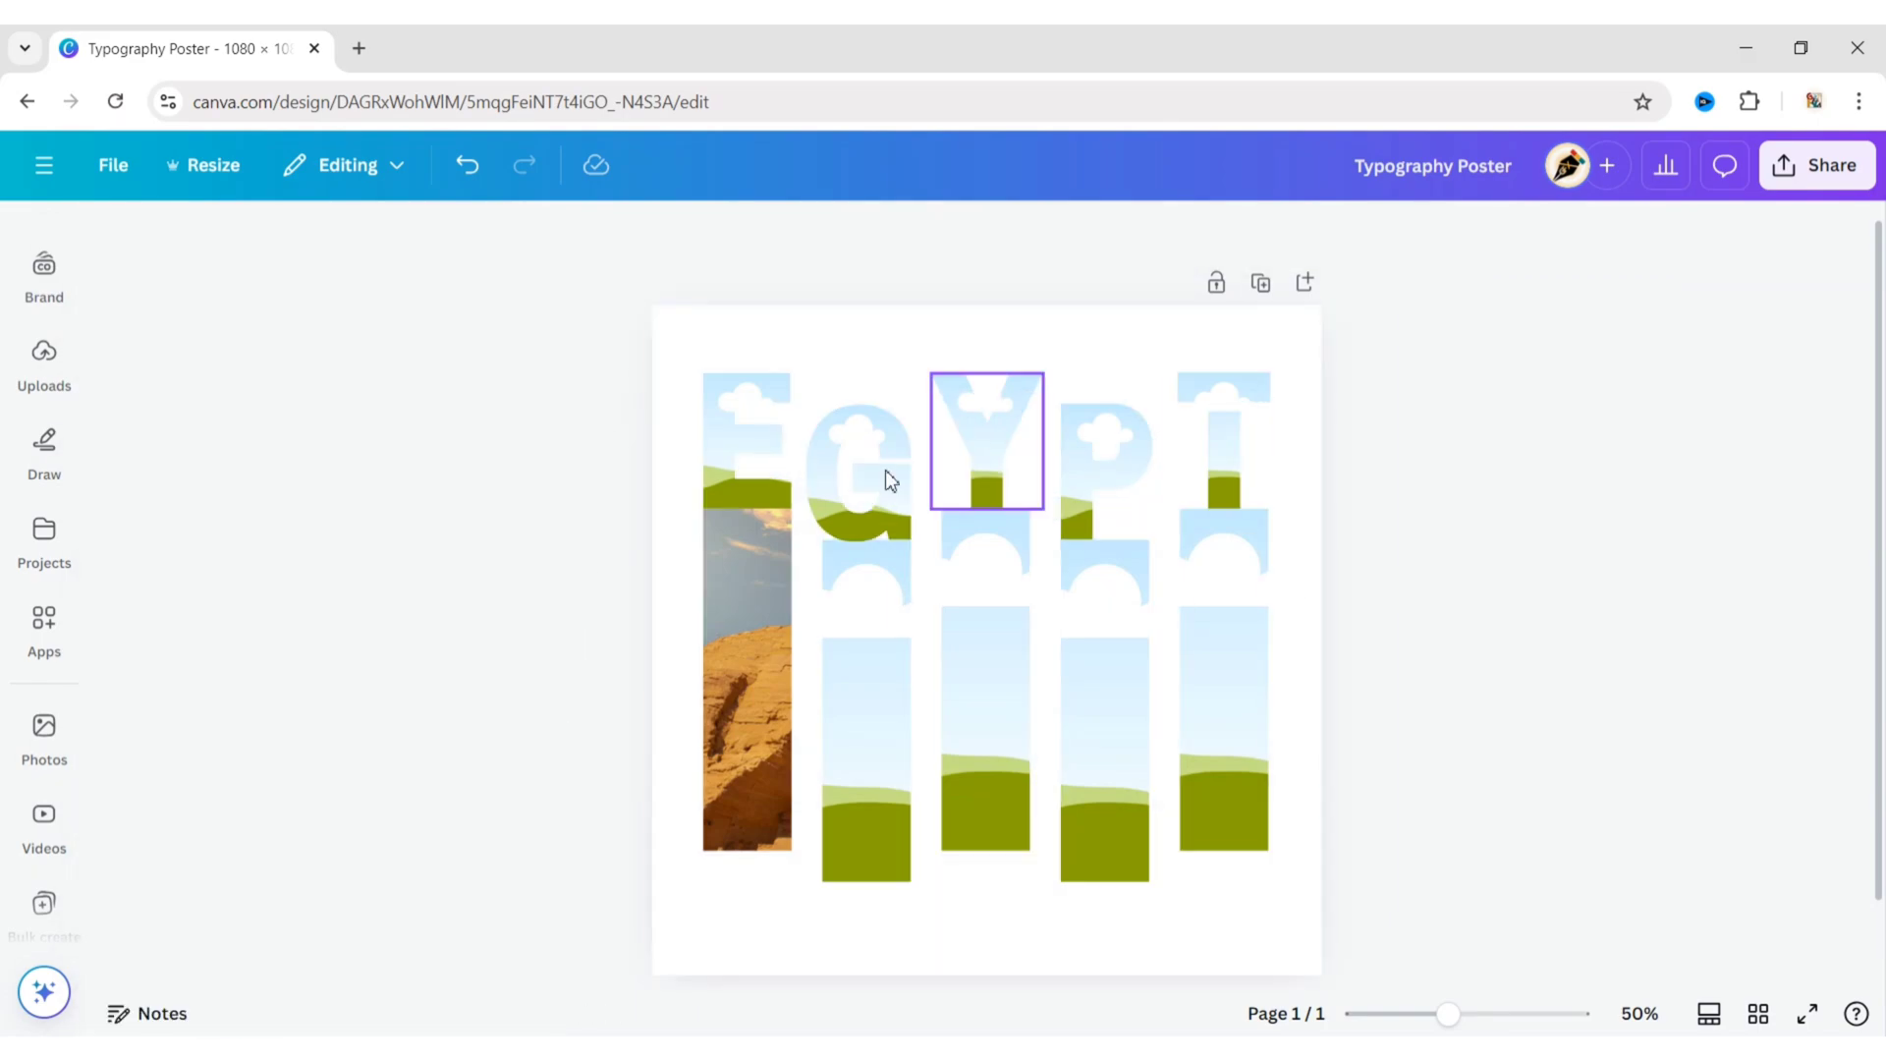
- Fill the letter E with the same temple photo and scale its crop to the full page so it continues into the strip below
mouse_move(57, 733)
click(160, 586)
drag(1007, 576, 682, 423)
double_click(739, 431)
drag(795, 371, 868, 326)
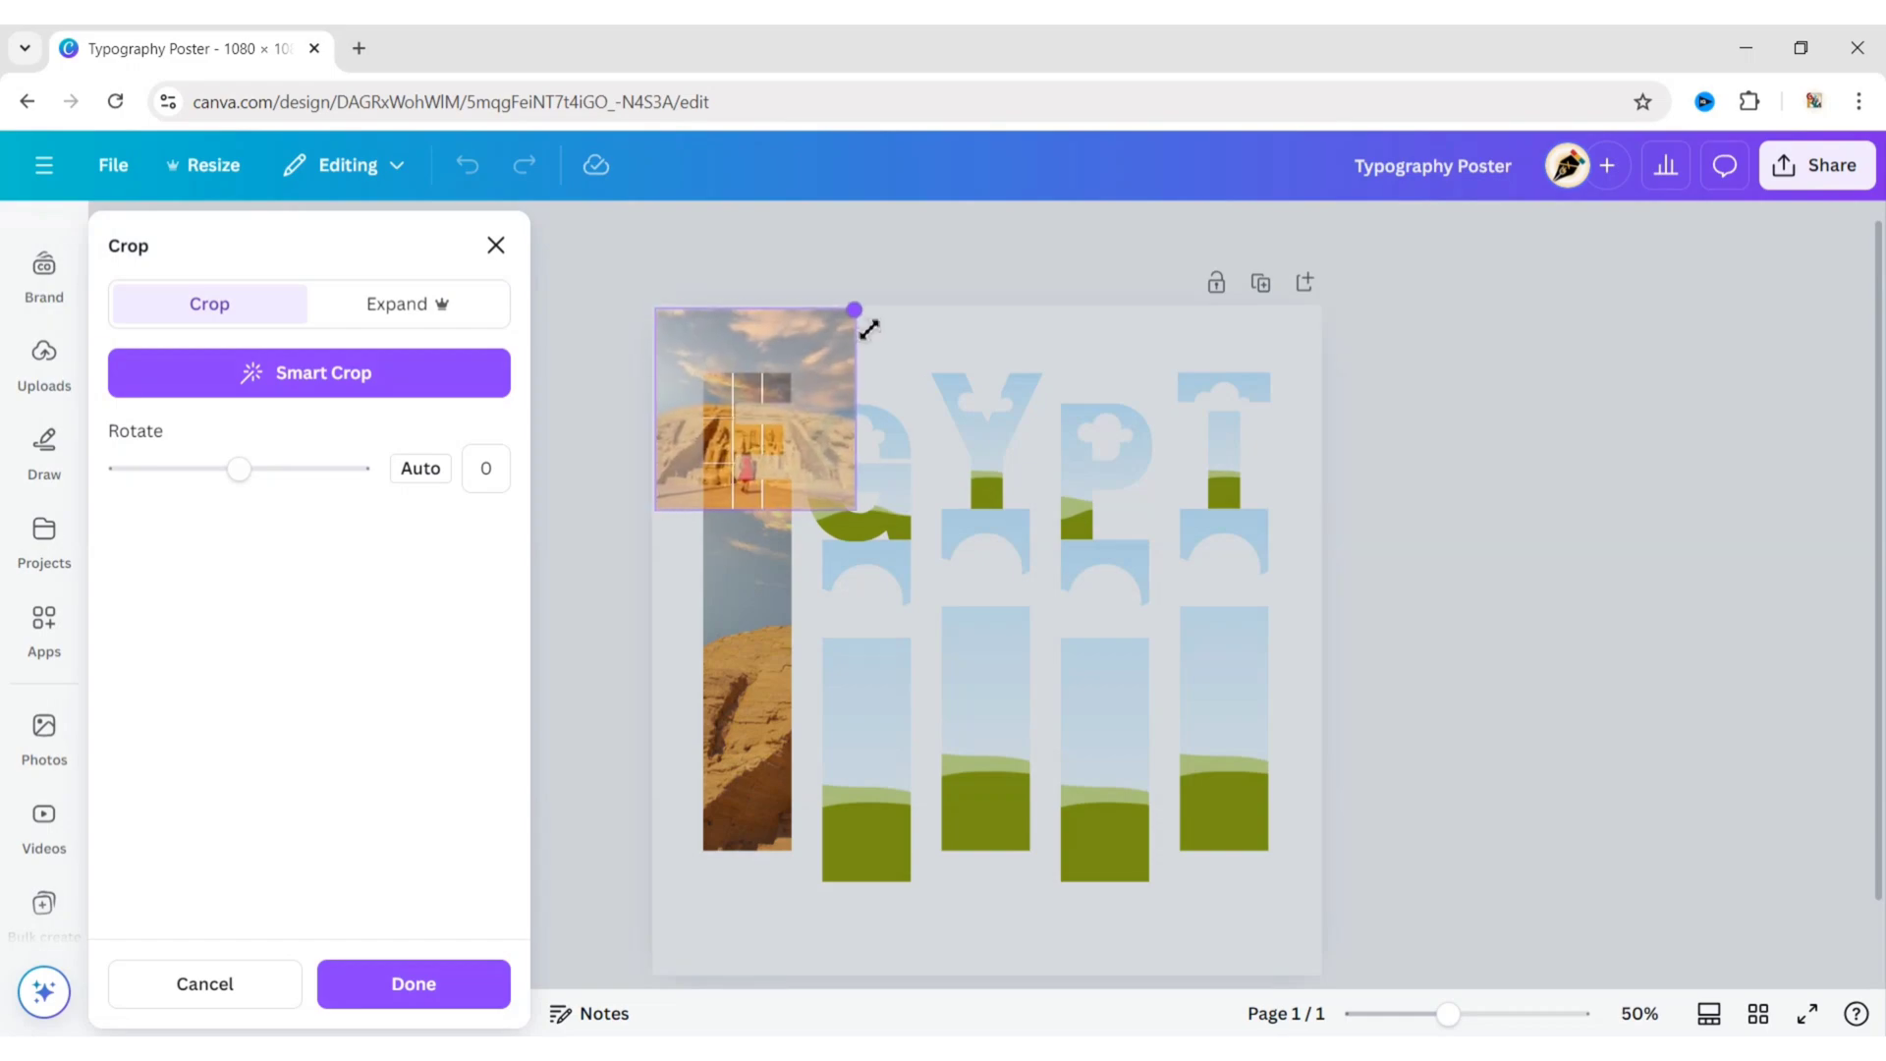
drag(857, 509, 892, 544)
drag(793, 438, 791, 442)
drag(890, 547, 1316, 972)
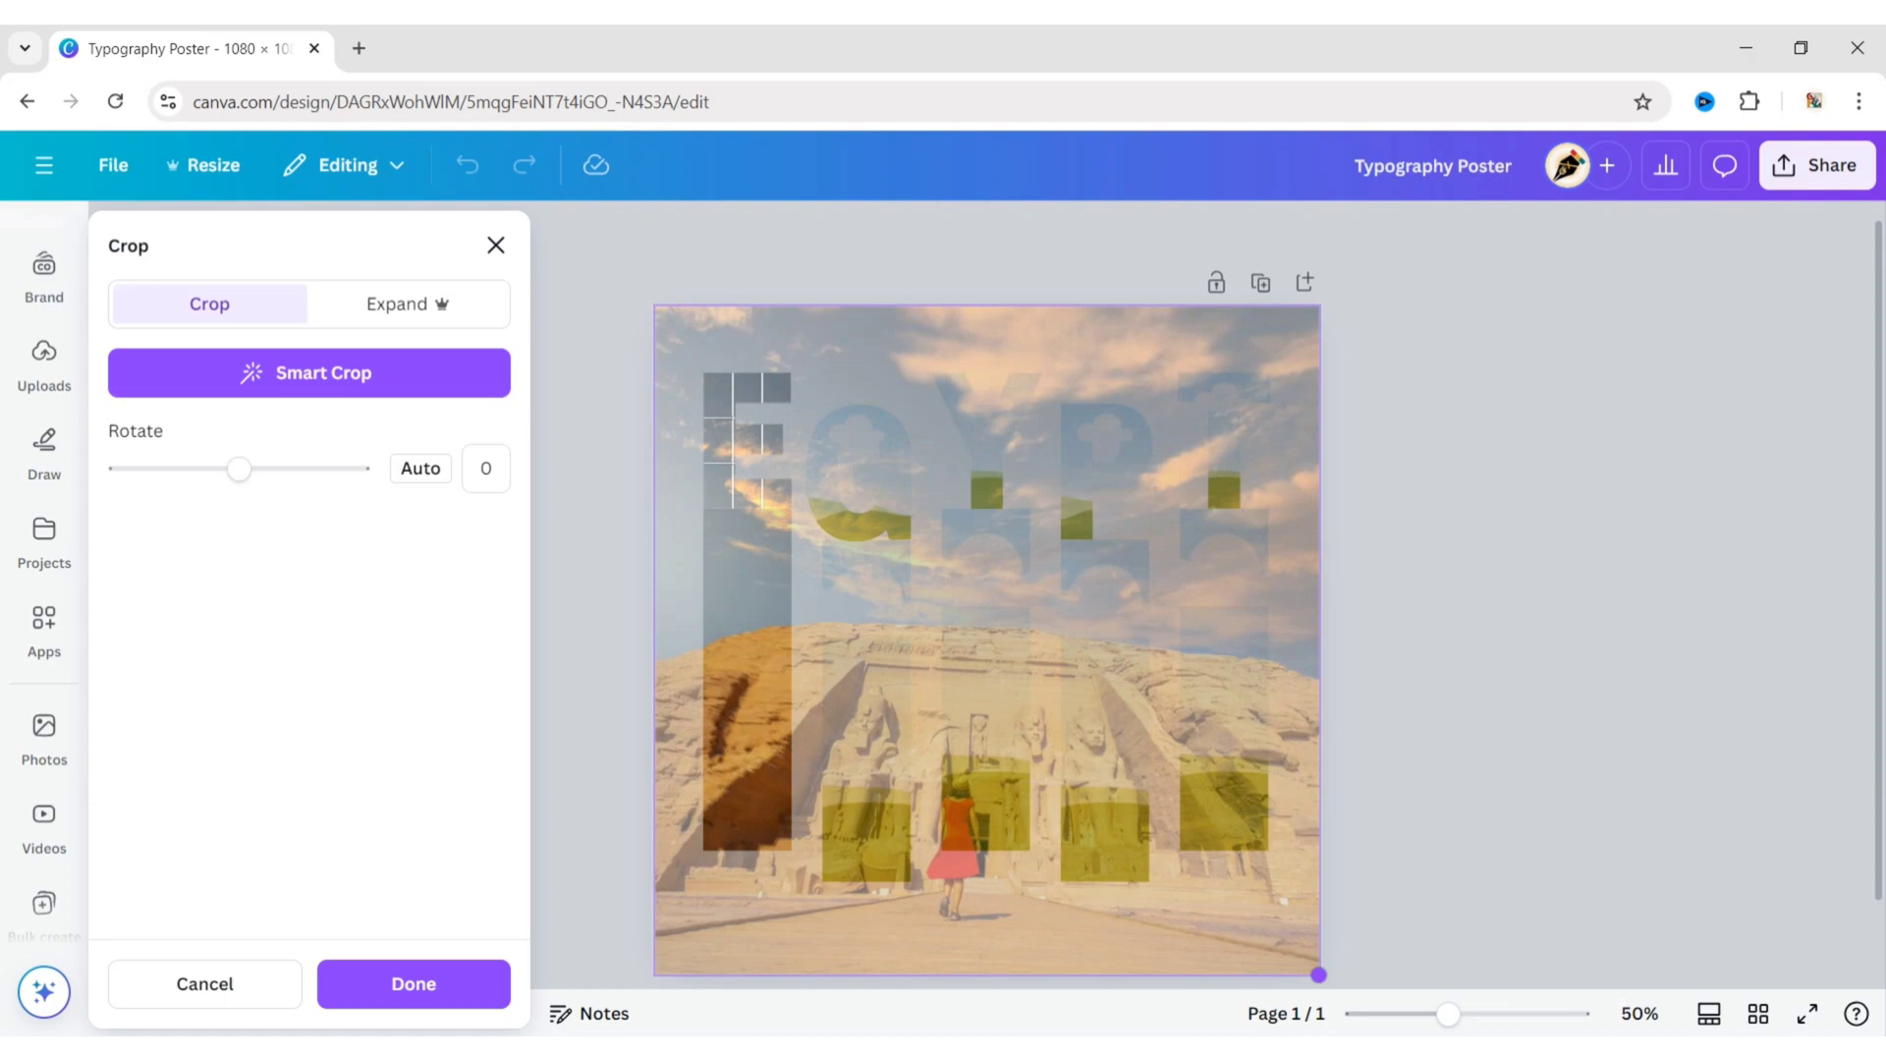
drag(994, 635, 992, 636)
drag(1315, 971, 1320, 979)
click(1419, 800)
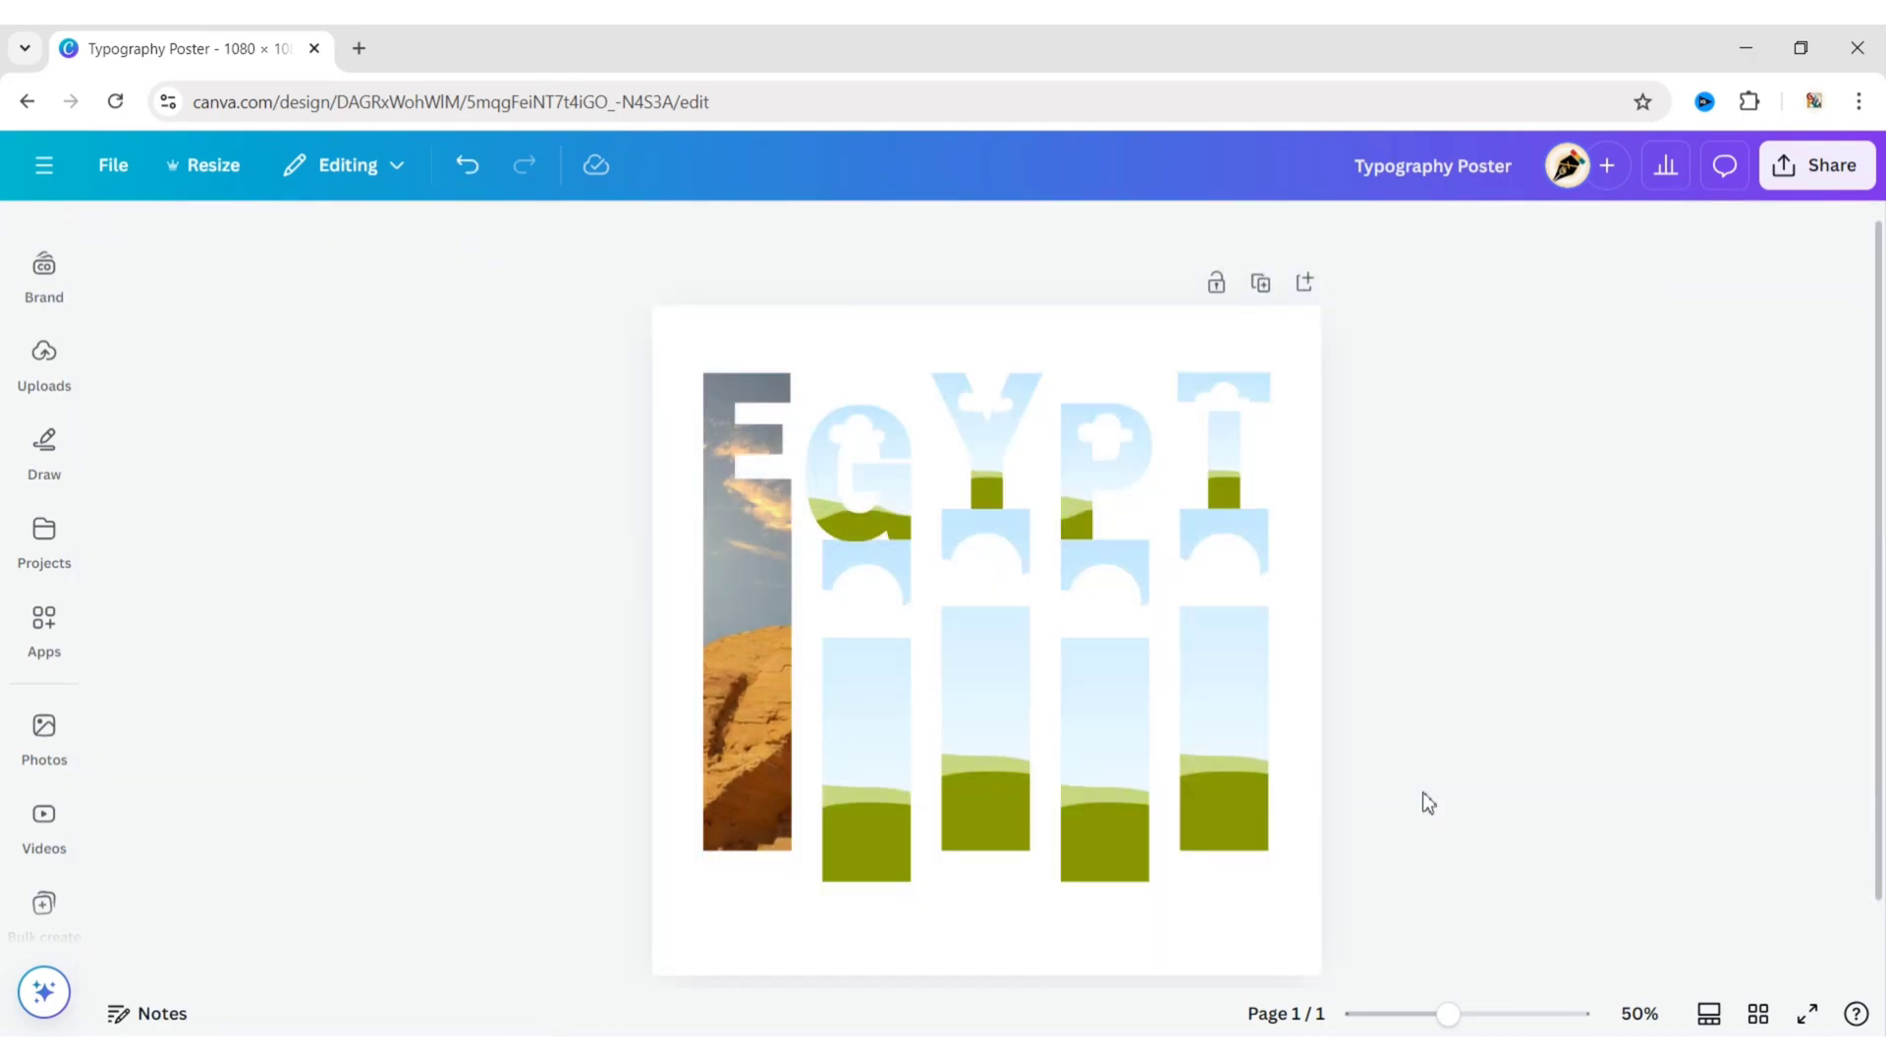
- Fine-tune the photo crops in the letter E and the first strip so both match the page edges
click(759, 440)
click(1562, 497)
double_click(748, 737)
drag(1317, 310, 1322, 305)
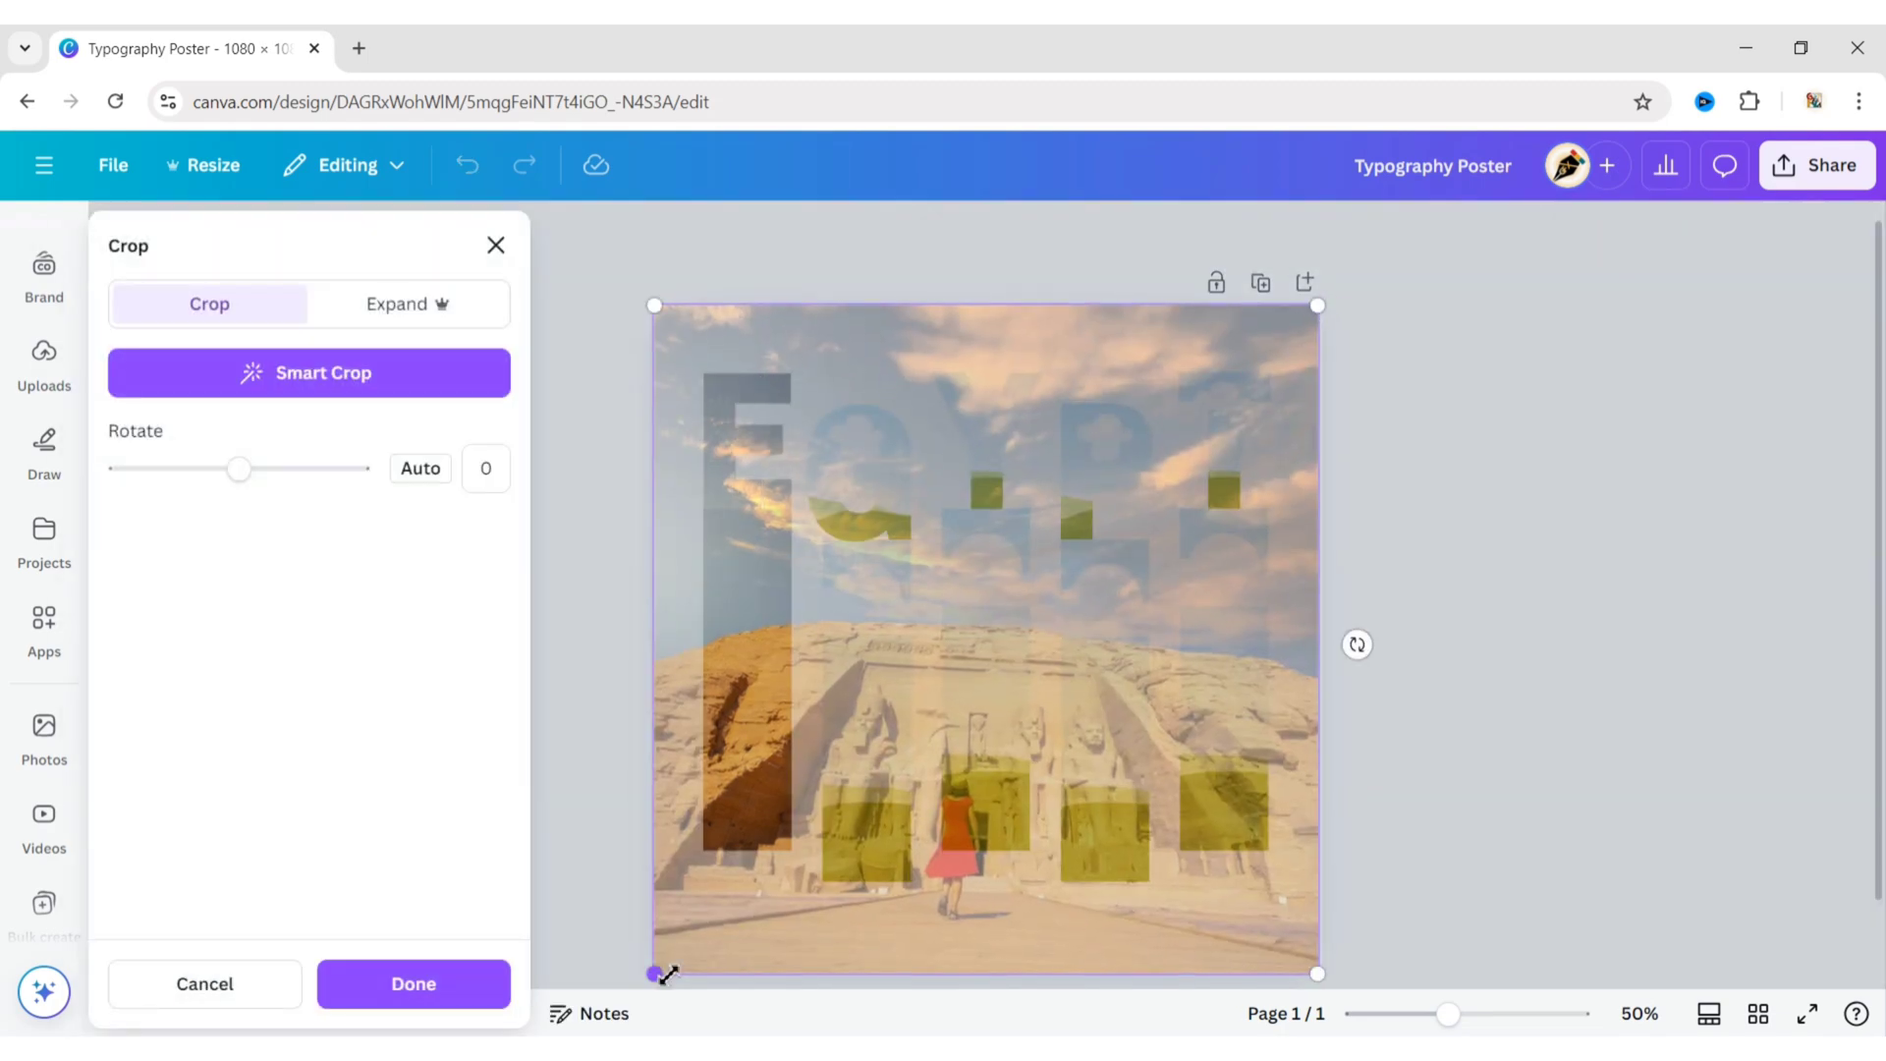
drag(662, 975, 674, 979)
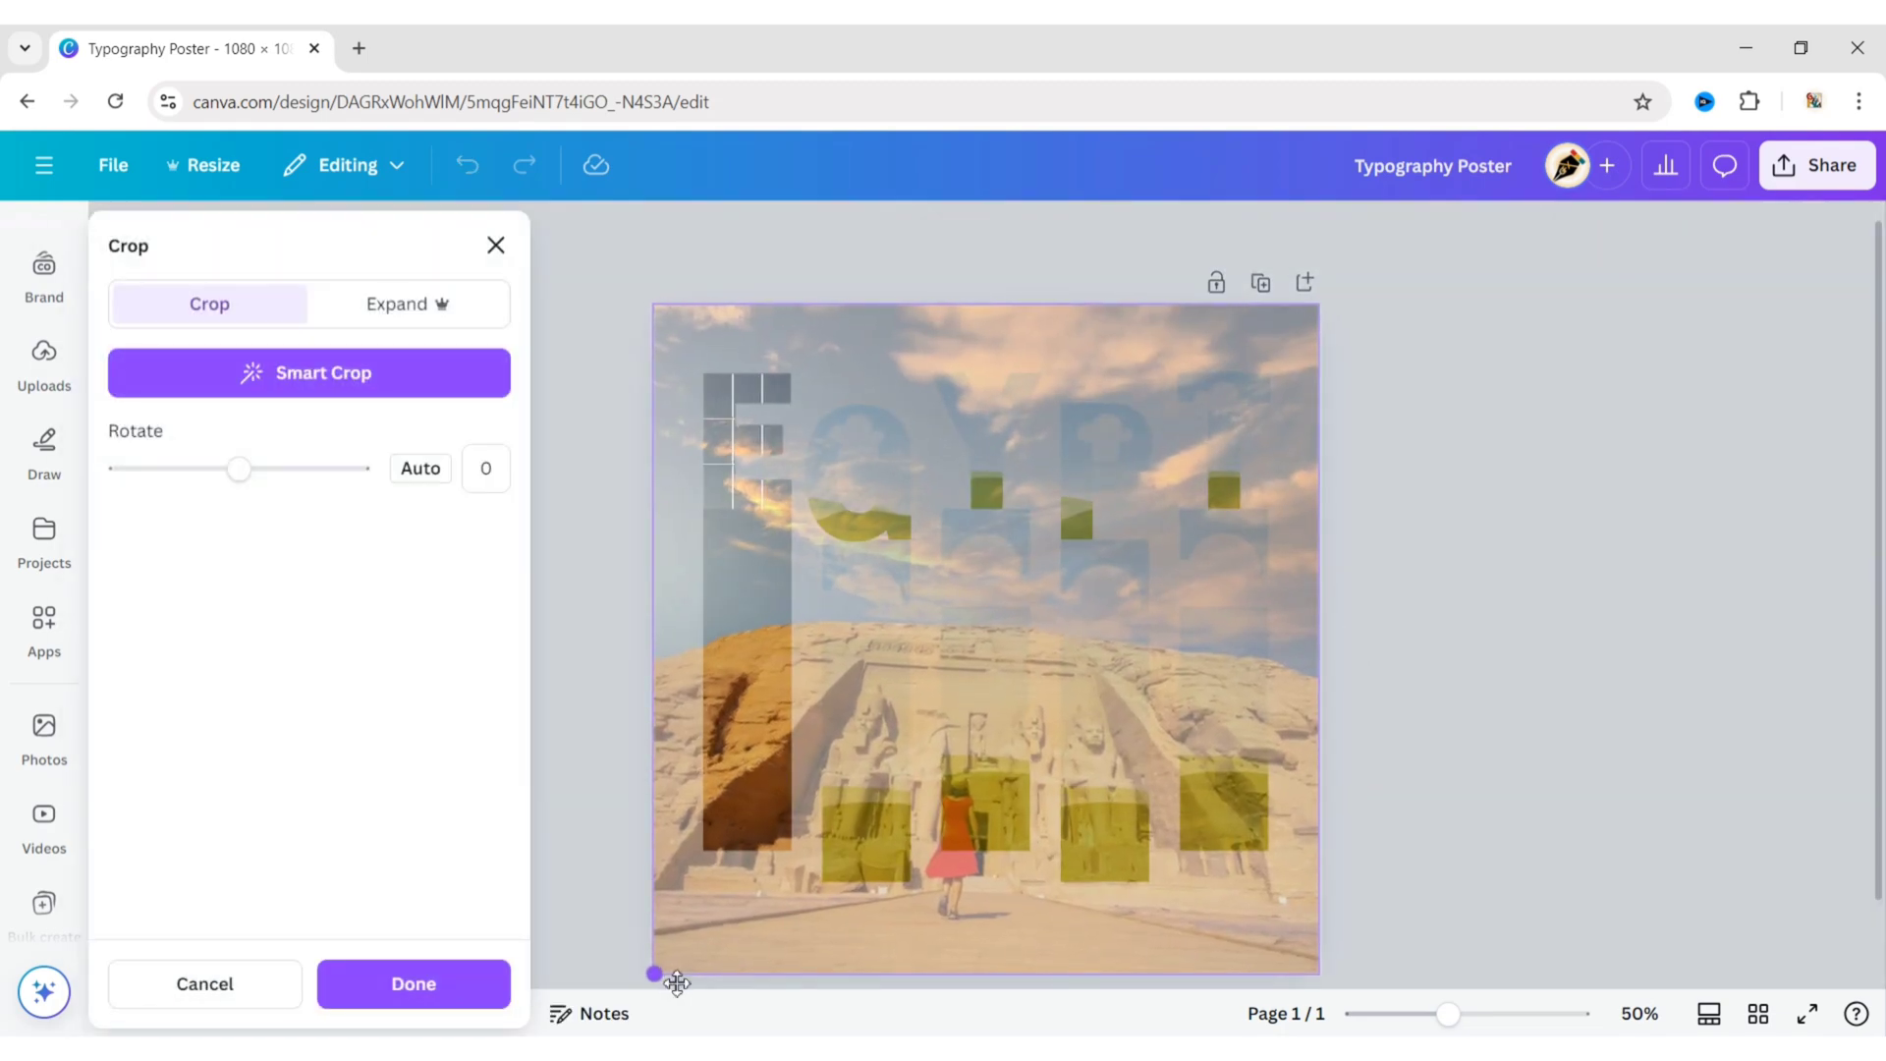
drag(1325, 980, 1322, 976)
click(1398, 806)
click(1398, 803)
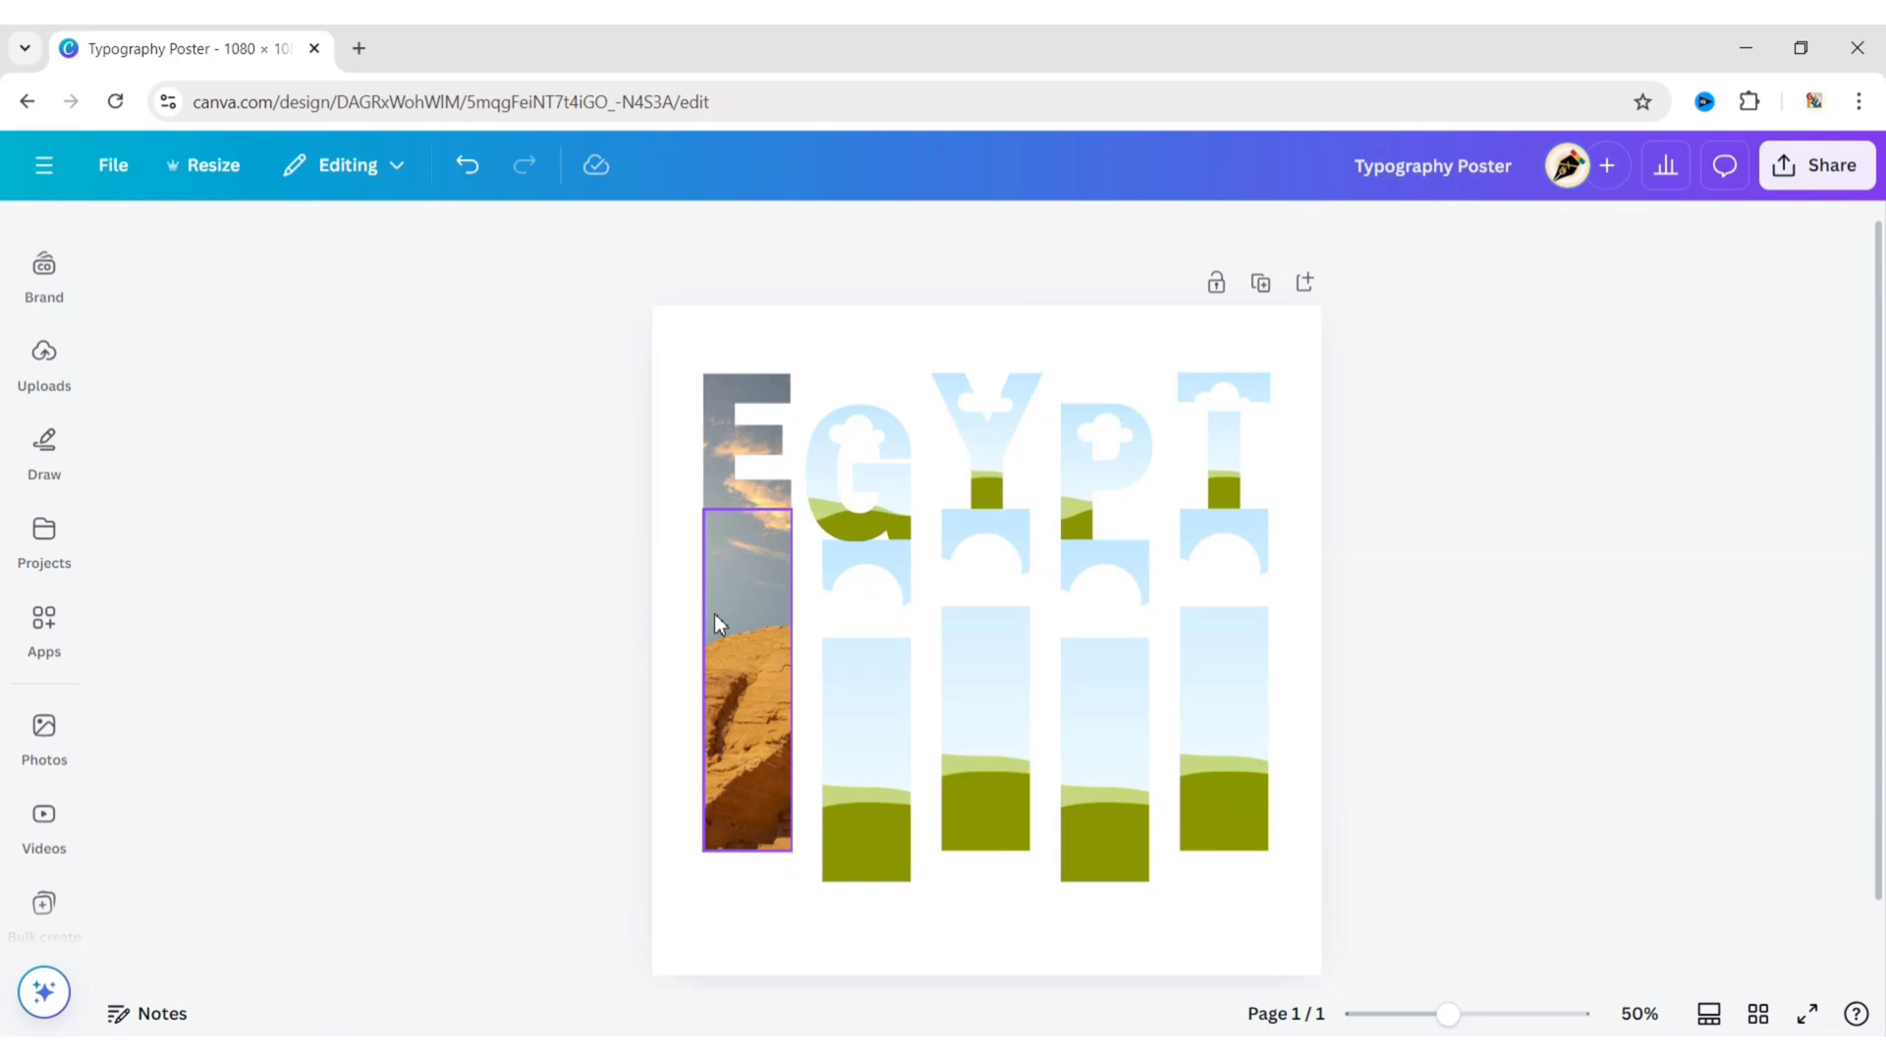
double_click(718, 621)
click(1470, 670)
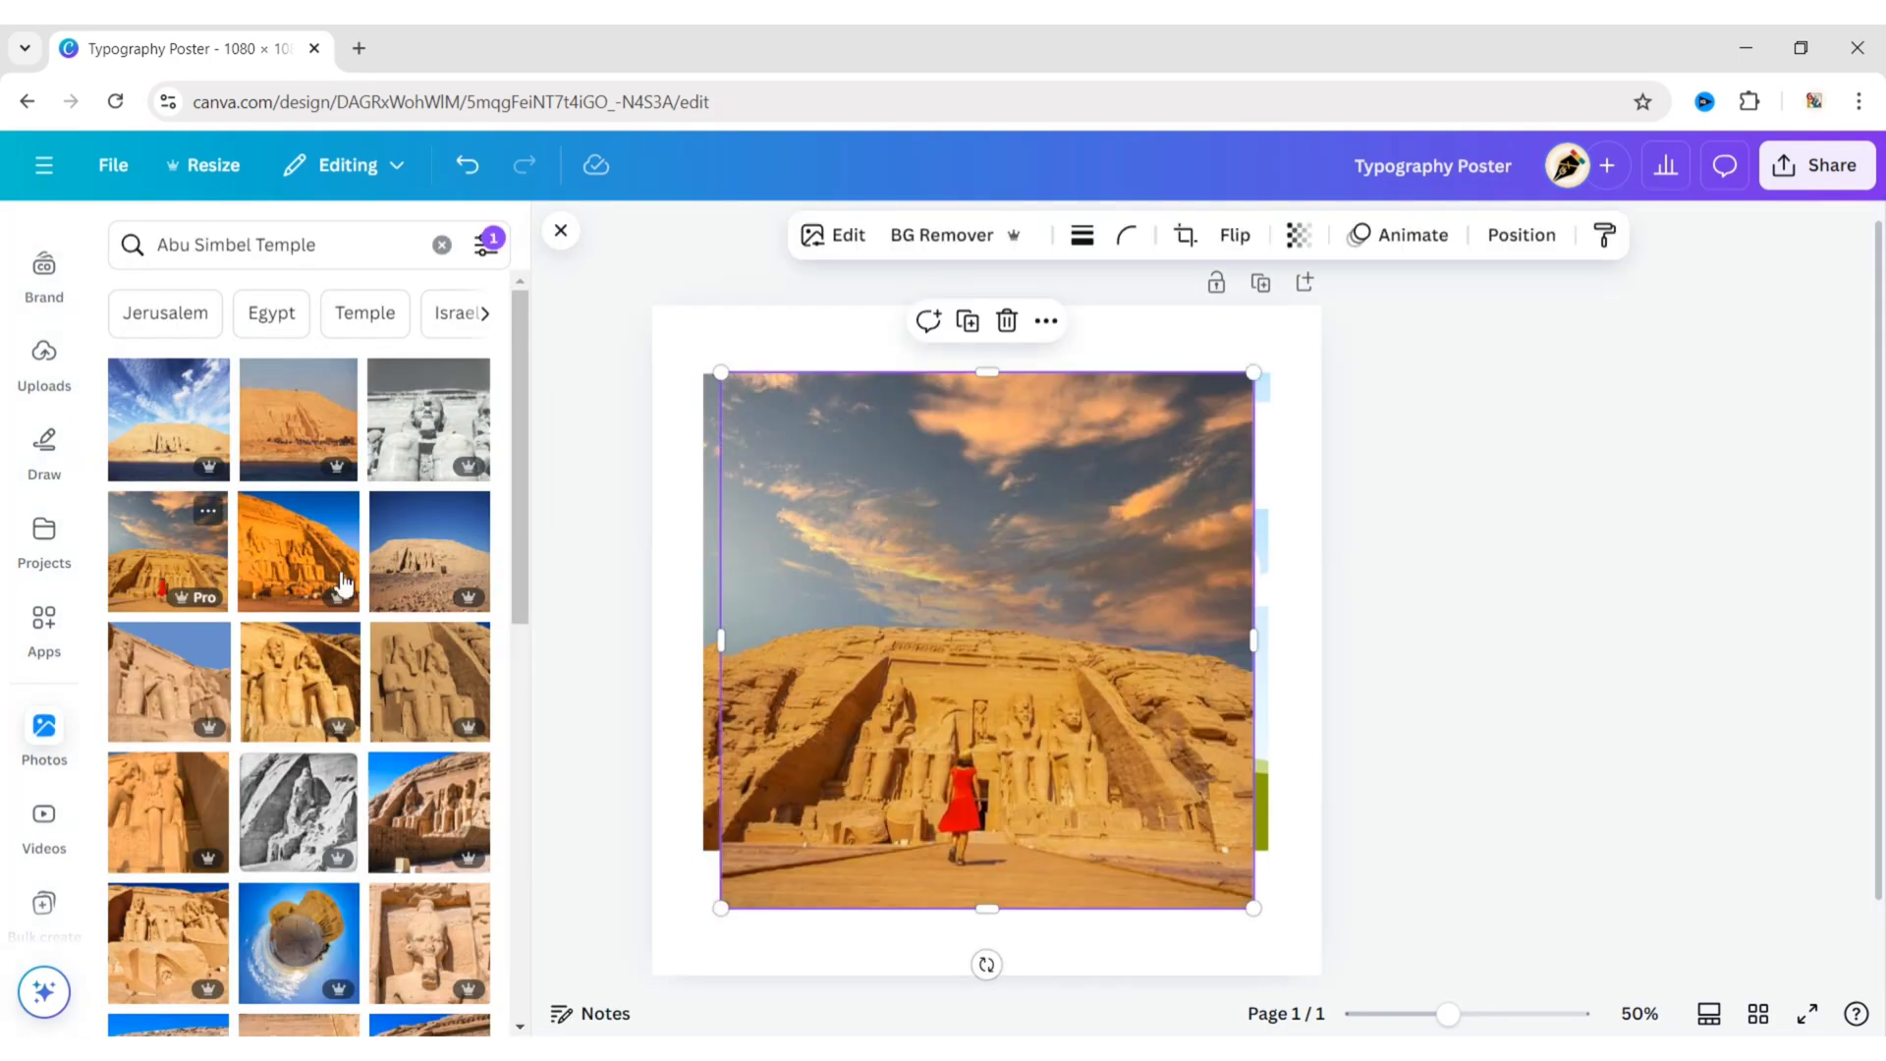
- Fill the second strip with the temple photo and enlarge its crop to the full page size
double_click(855, 632)
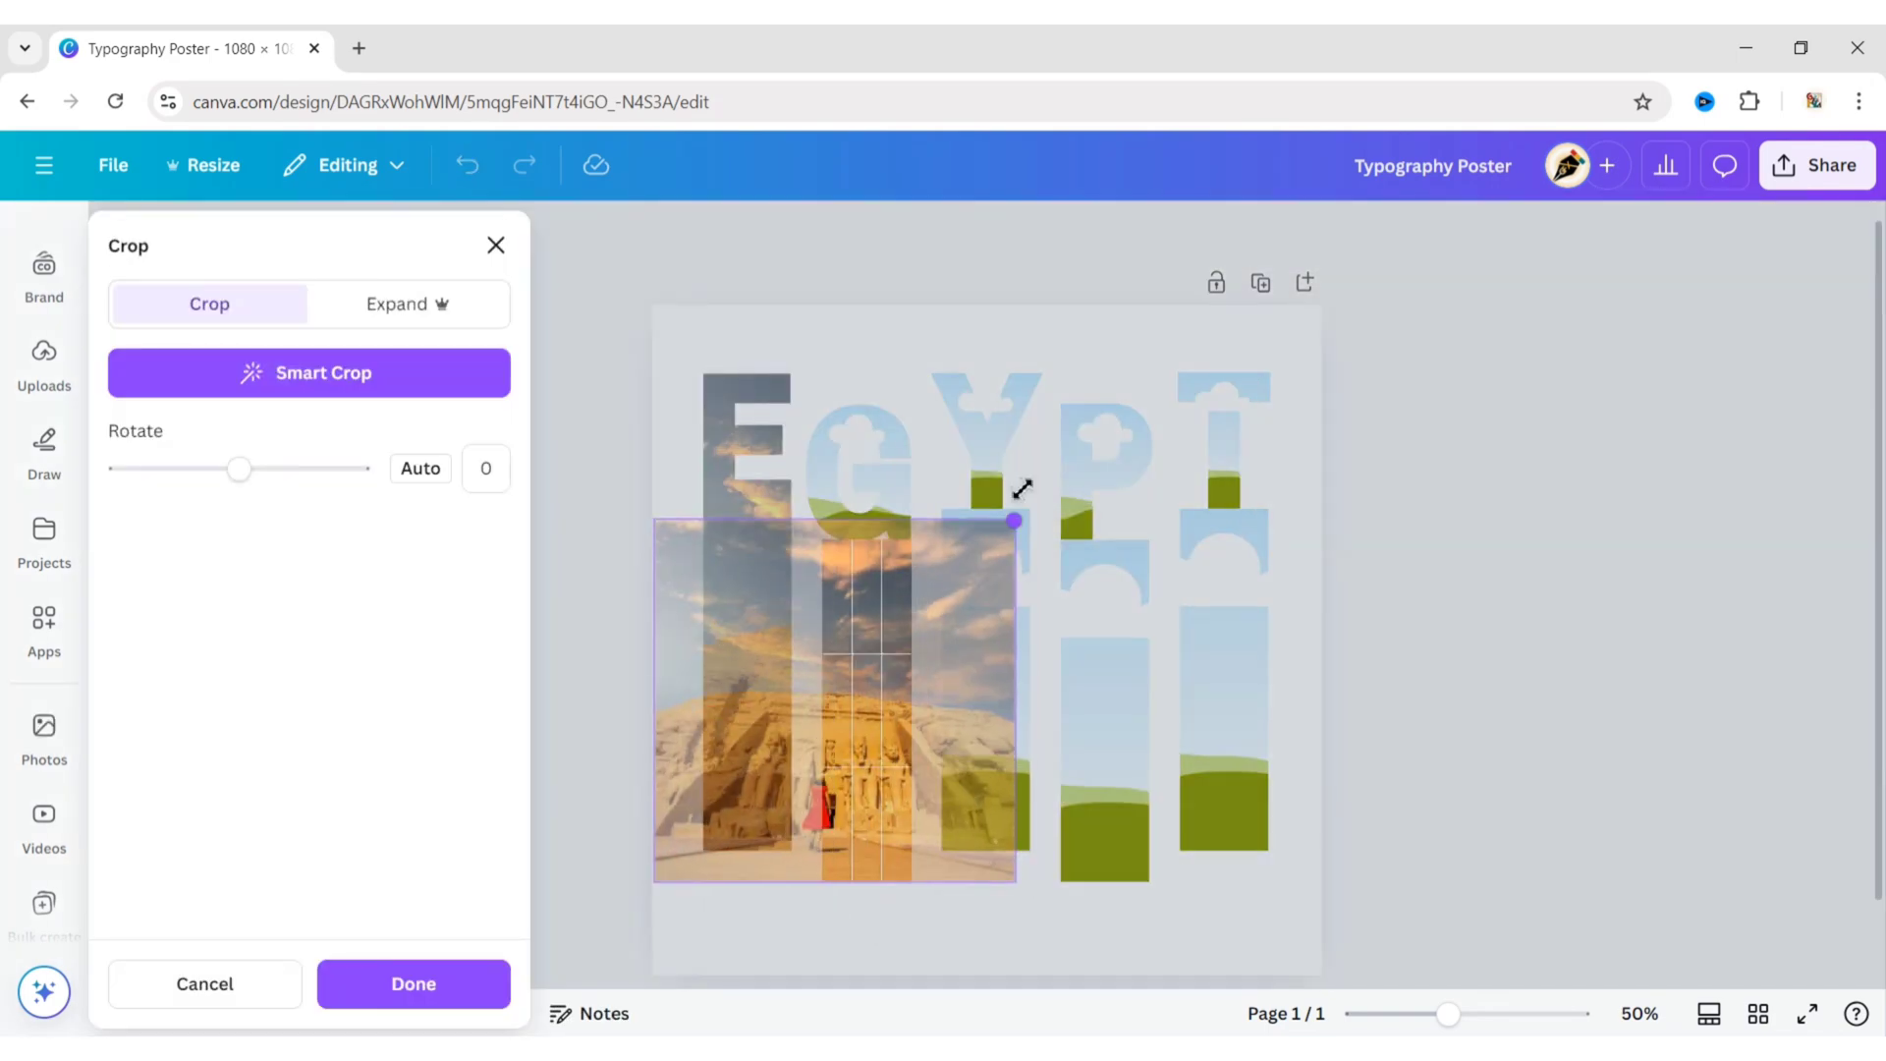
drag(1023, 491, 1225, 307)
drag(1226, 881, 1315, 972)
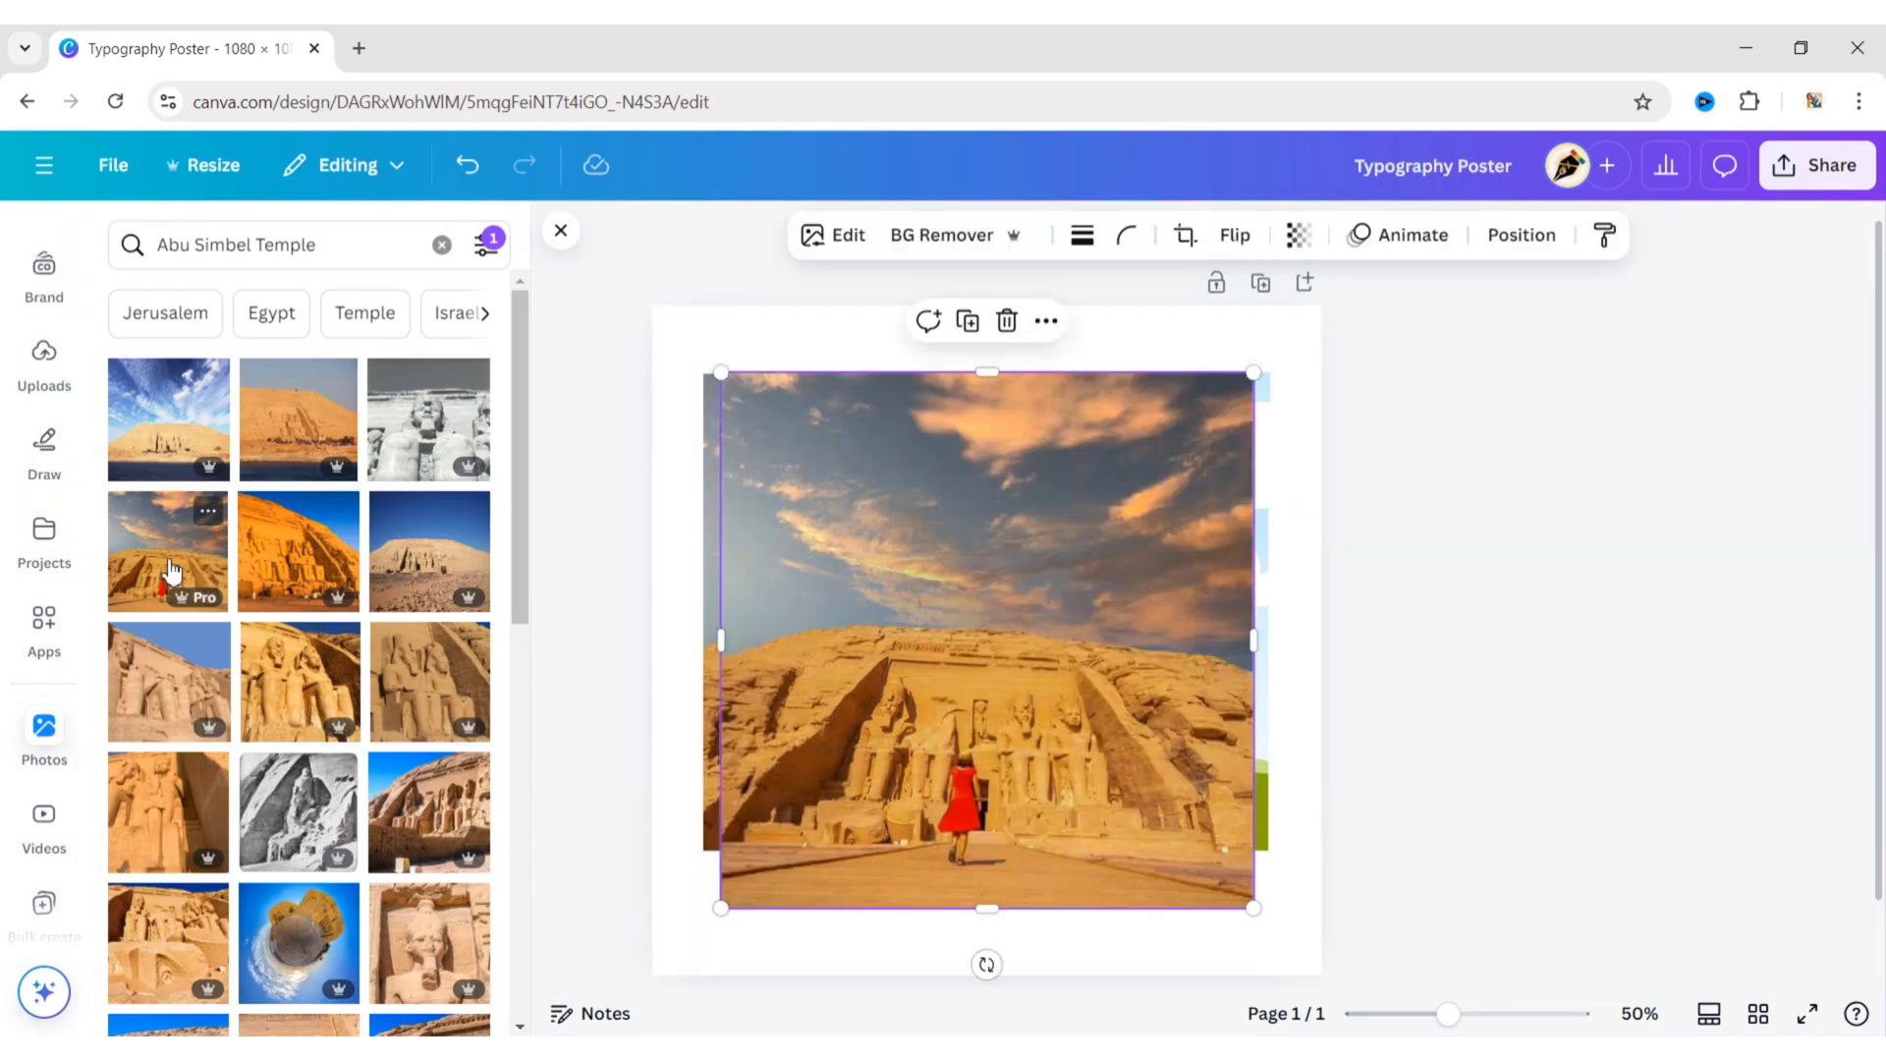
- Fill the letter G with the temple photo, scale its crop to the full page, and check its alignment
drag(982, 547, 860, 471)
double_click(860, 482)
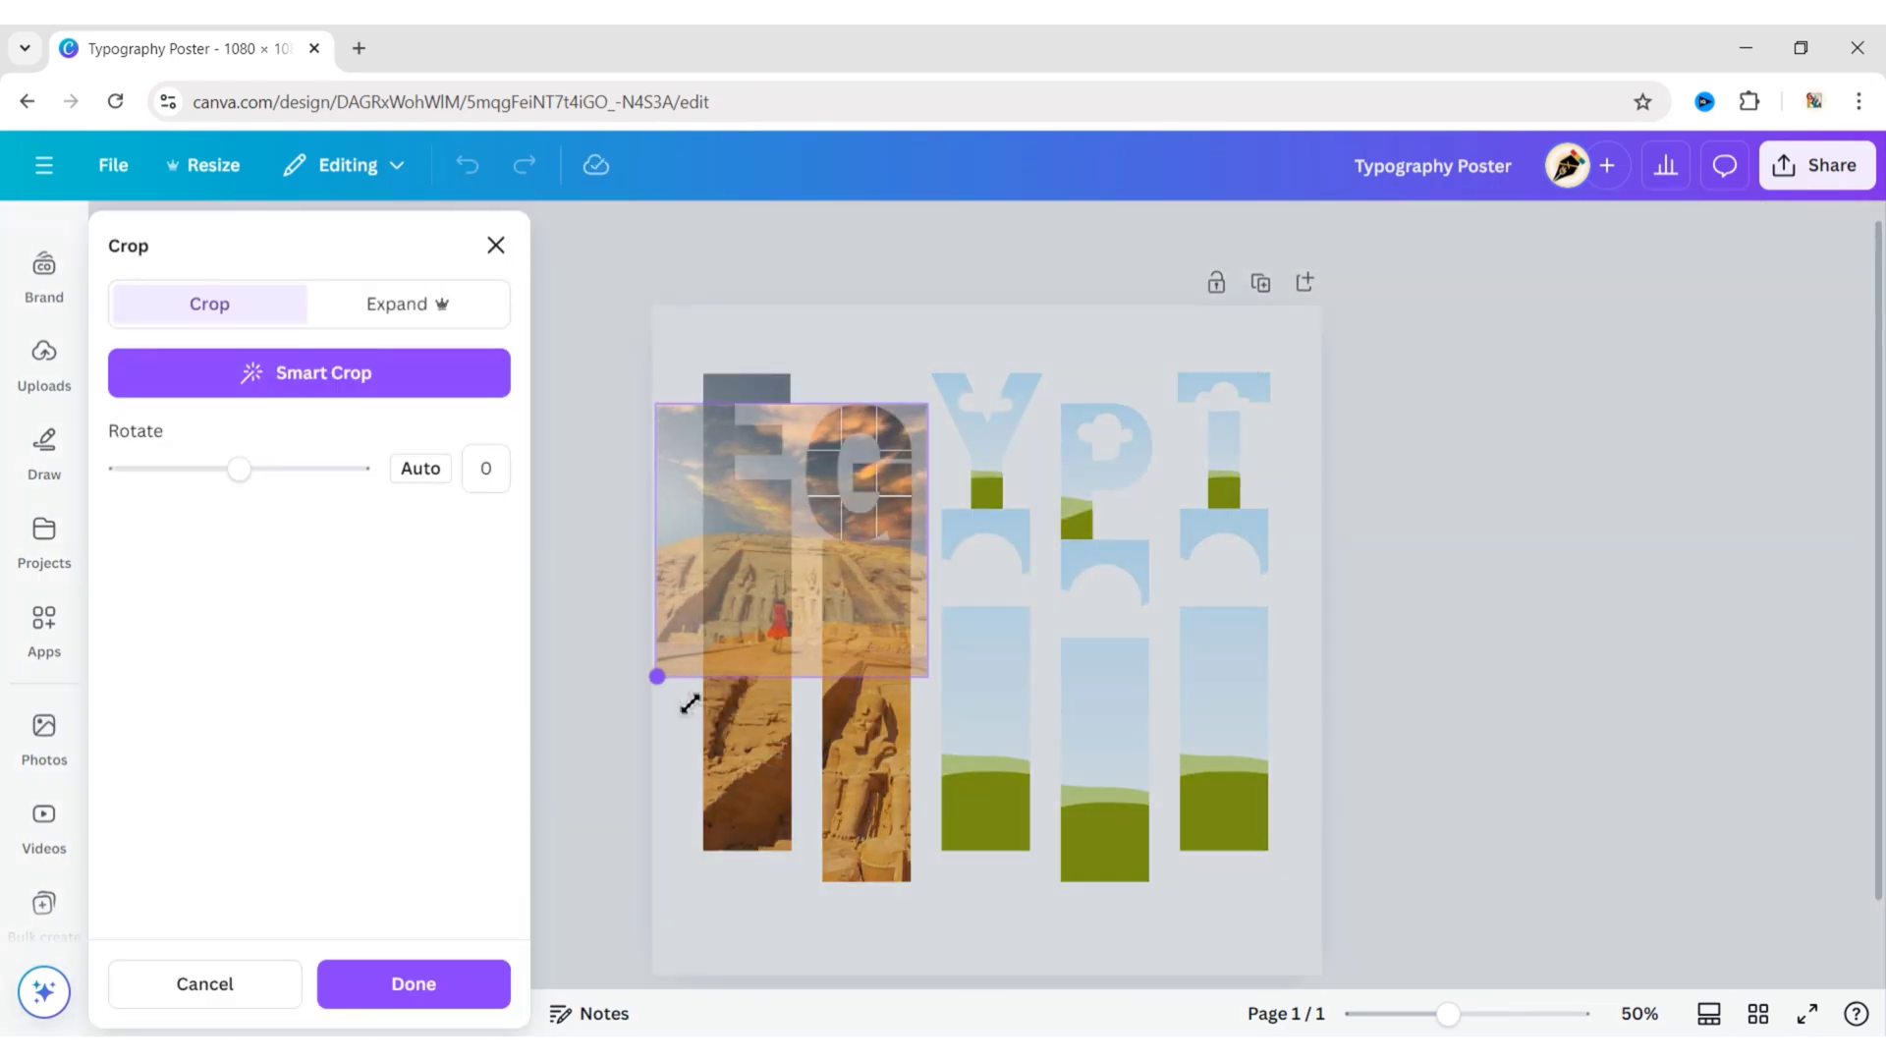
drag(927, 379, 1010, 291)
drag(656, 678, 670, 694)
drag(1025, 678, 1302, 983)
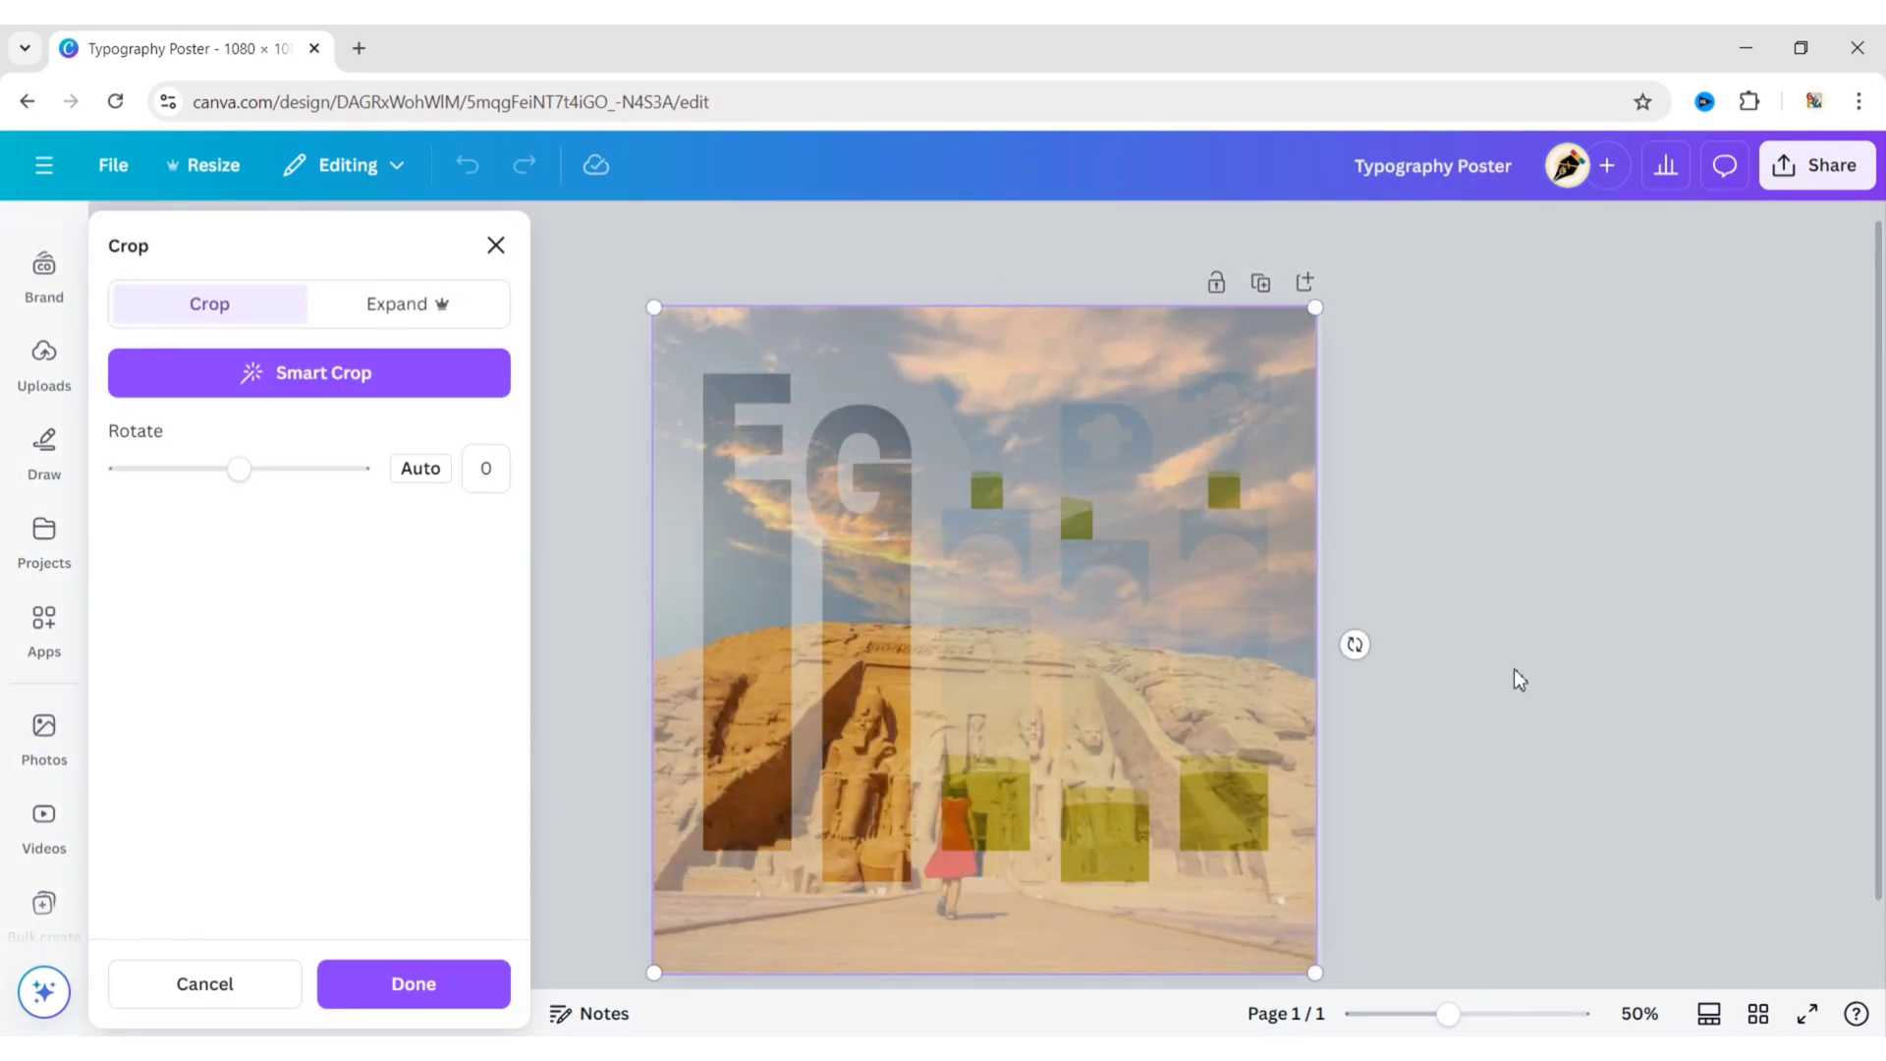
click(1511, 668)
click(864, 499)
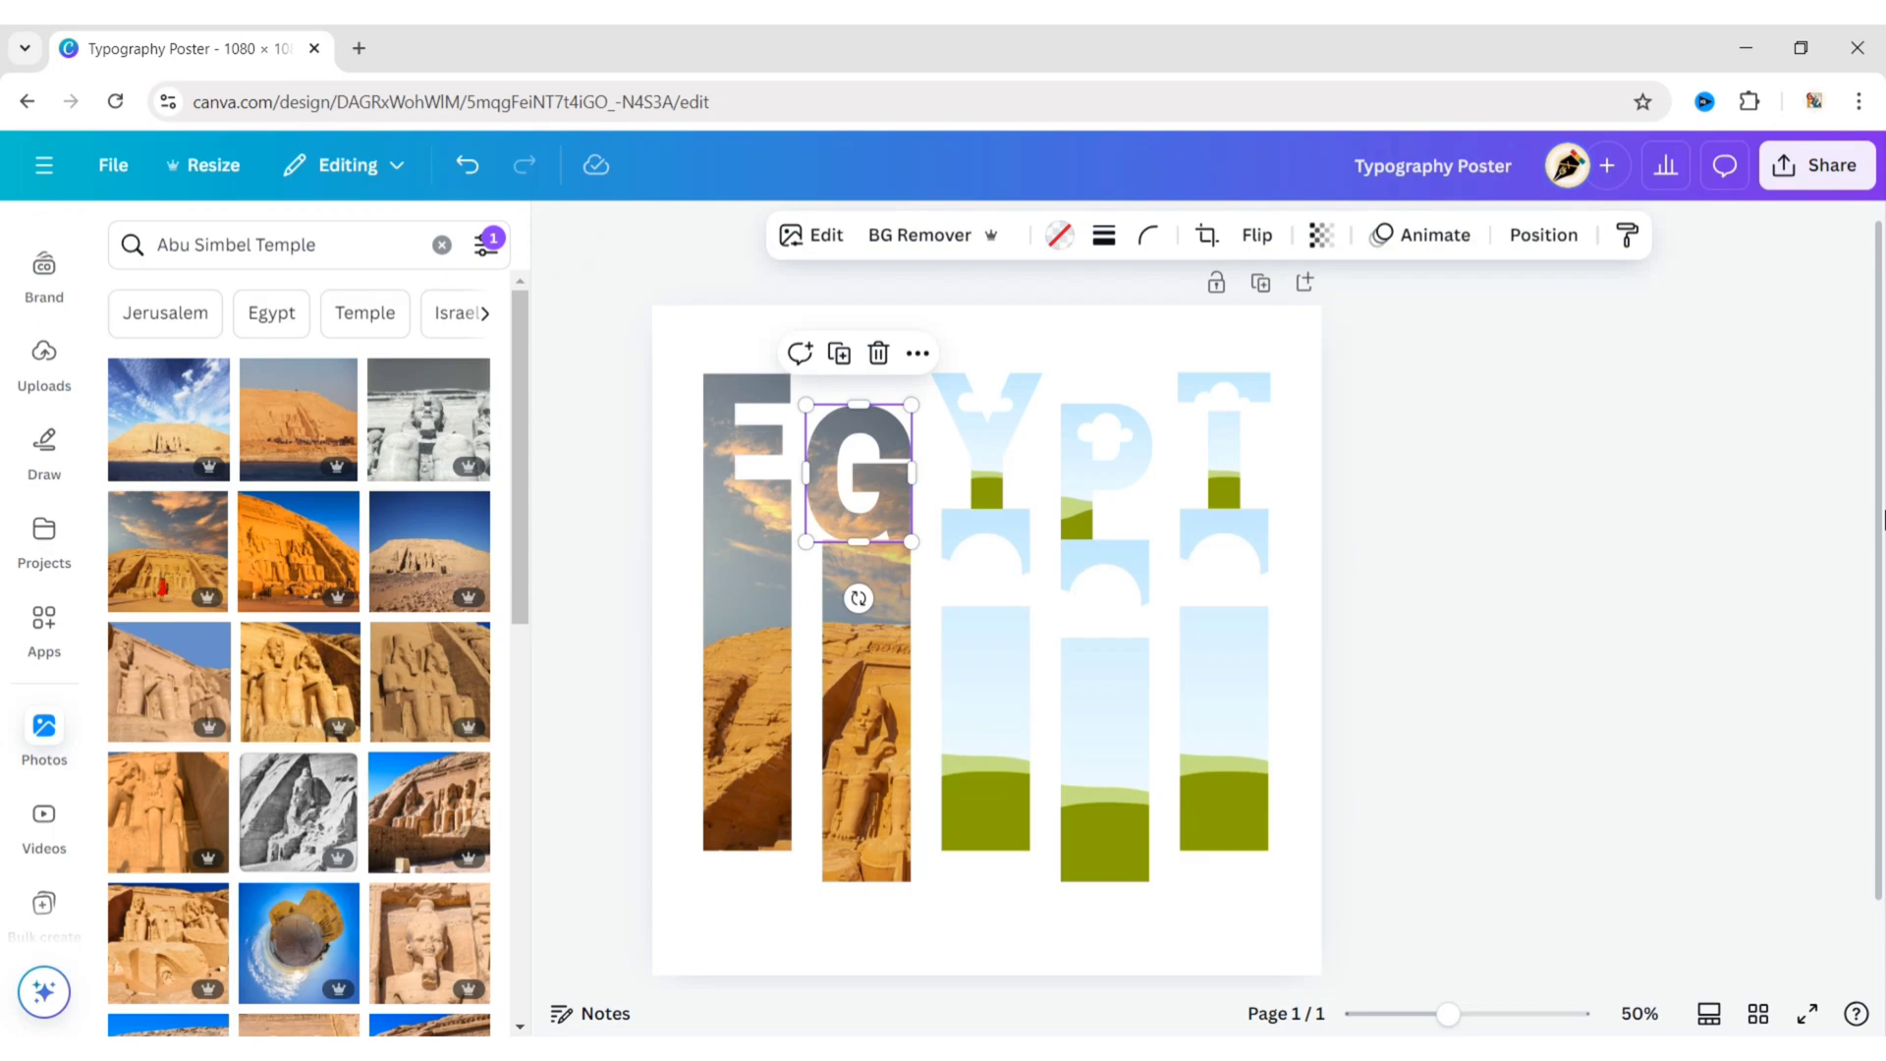
double_click(863, 499)
click(1450, 790)
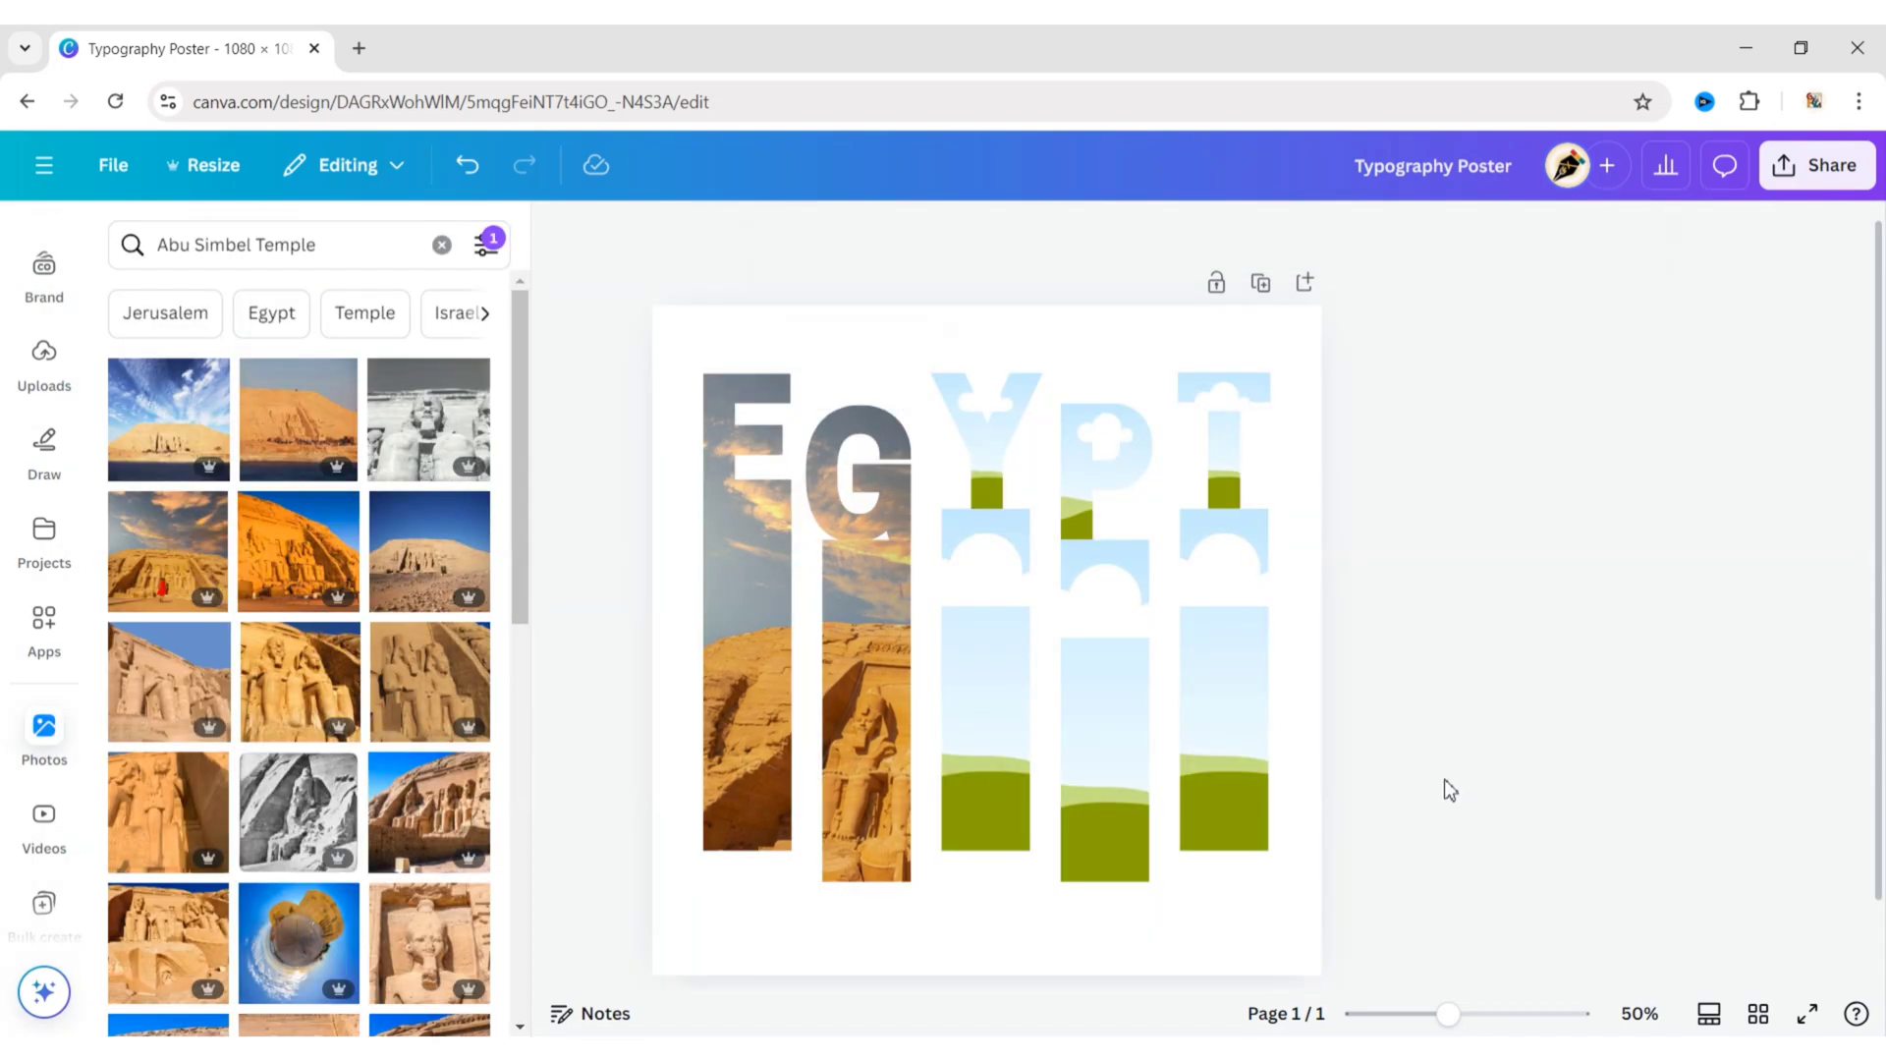
- Fill the third strip with the temple photo and stretch its crop to the page edges
click(168, 552)
drag(956, 657, 994, 692)
double_click(991, 688)
drag(990, 687, 924, 686)
drag(681, 371, 654, 344)
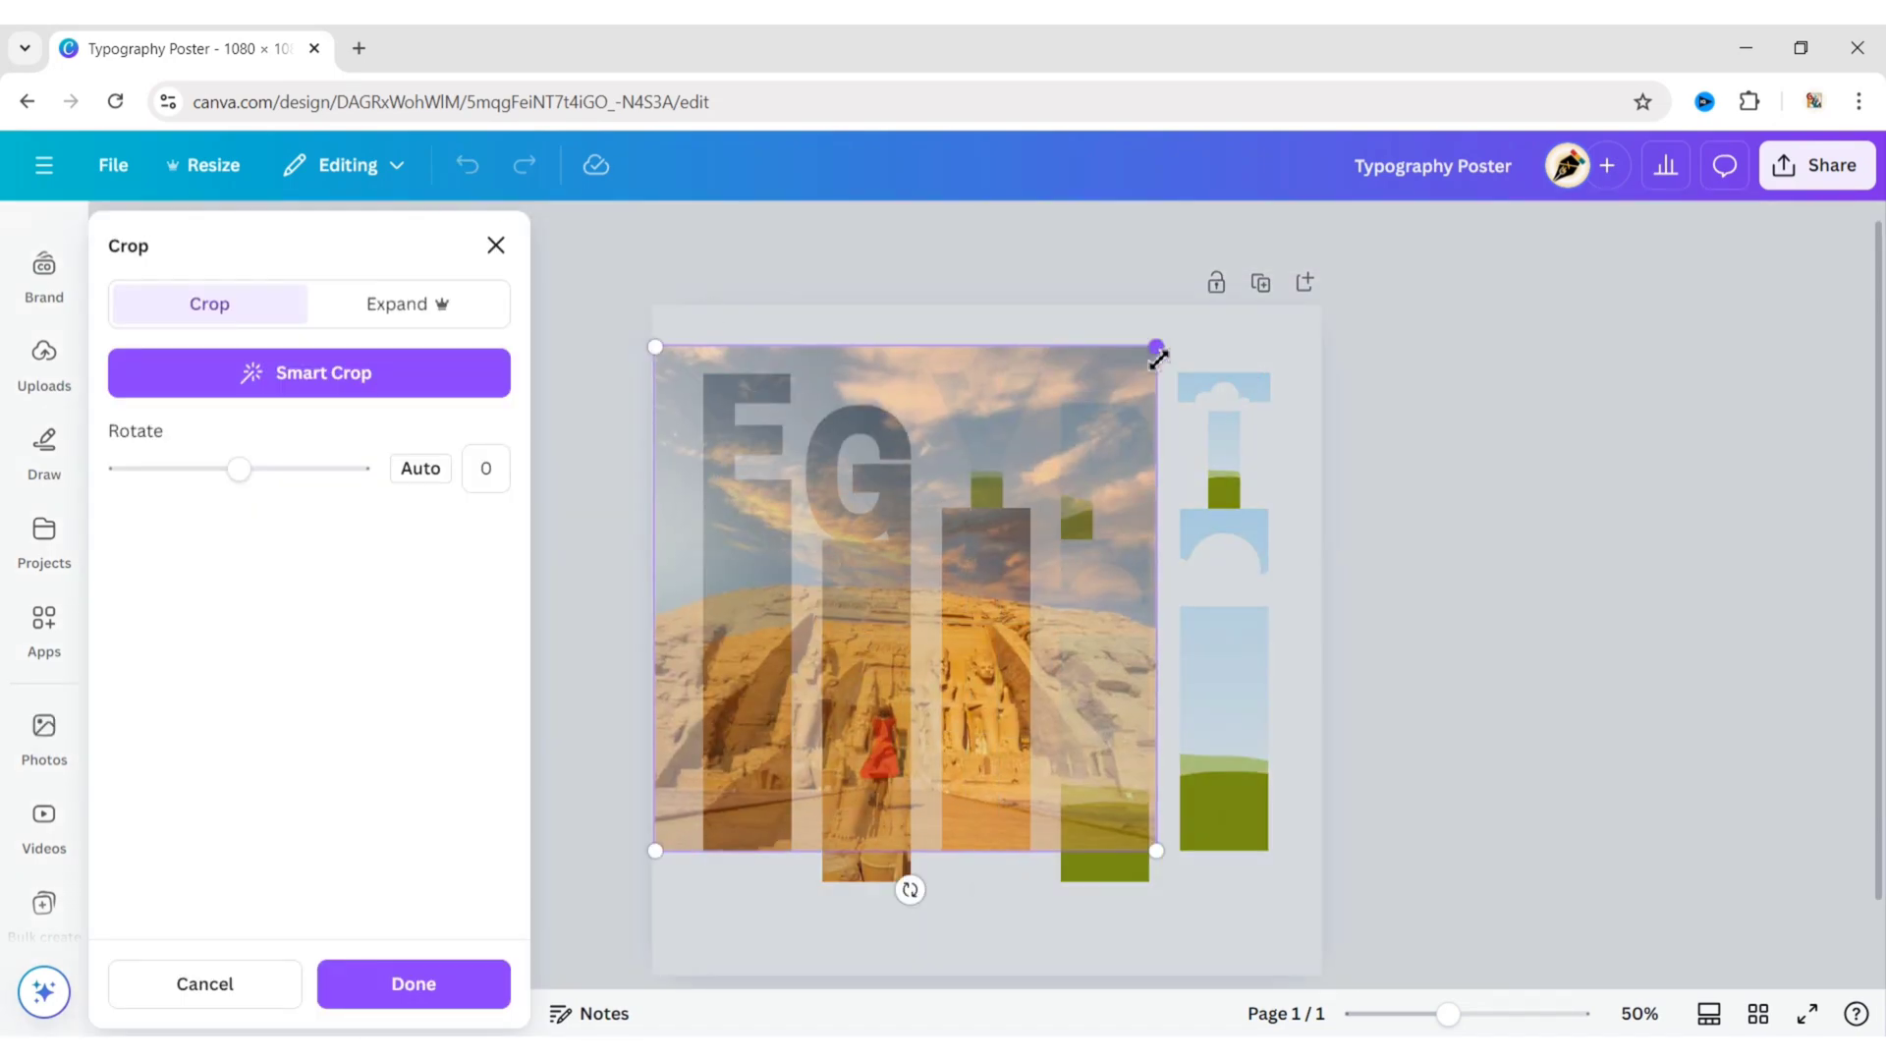
drag(1157, 347, 1195, 308)
drag(1197, 856, 1308, 998)
click(1436, 564)
click(1435, 564)
- Fill the letter Y with the temple photo and enlarge its crop to cover the full page
click(168, 551)
drag(929, 542, 986, 438)
double_click(986, 438)
drag(920, 509, 722, 847)
drag(1054, 373, 1113, 305)
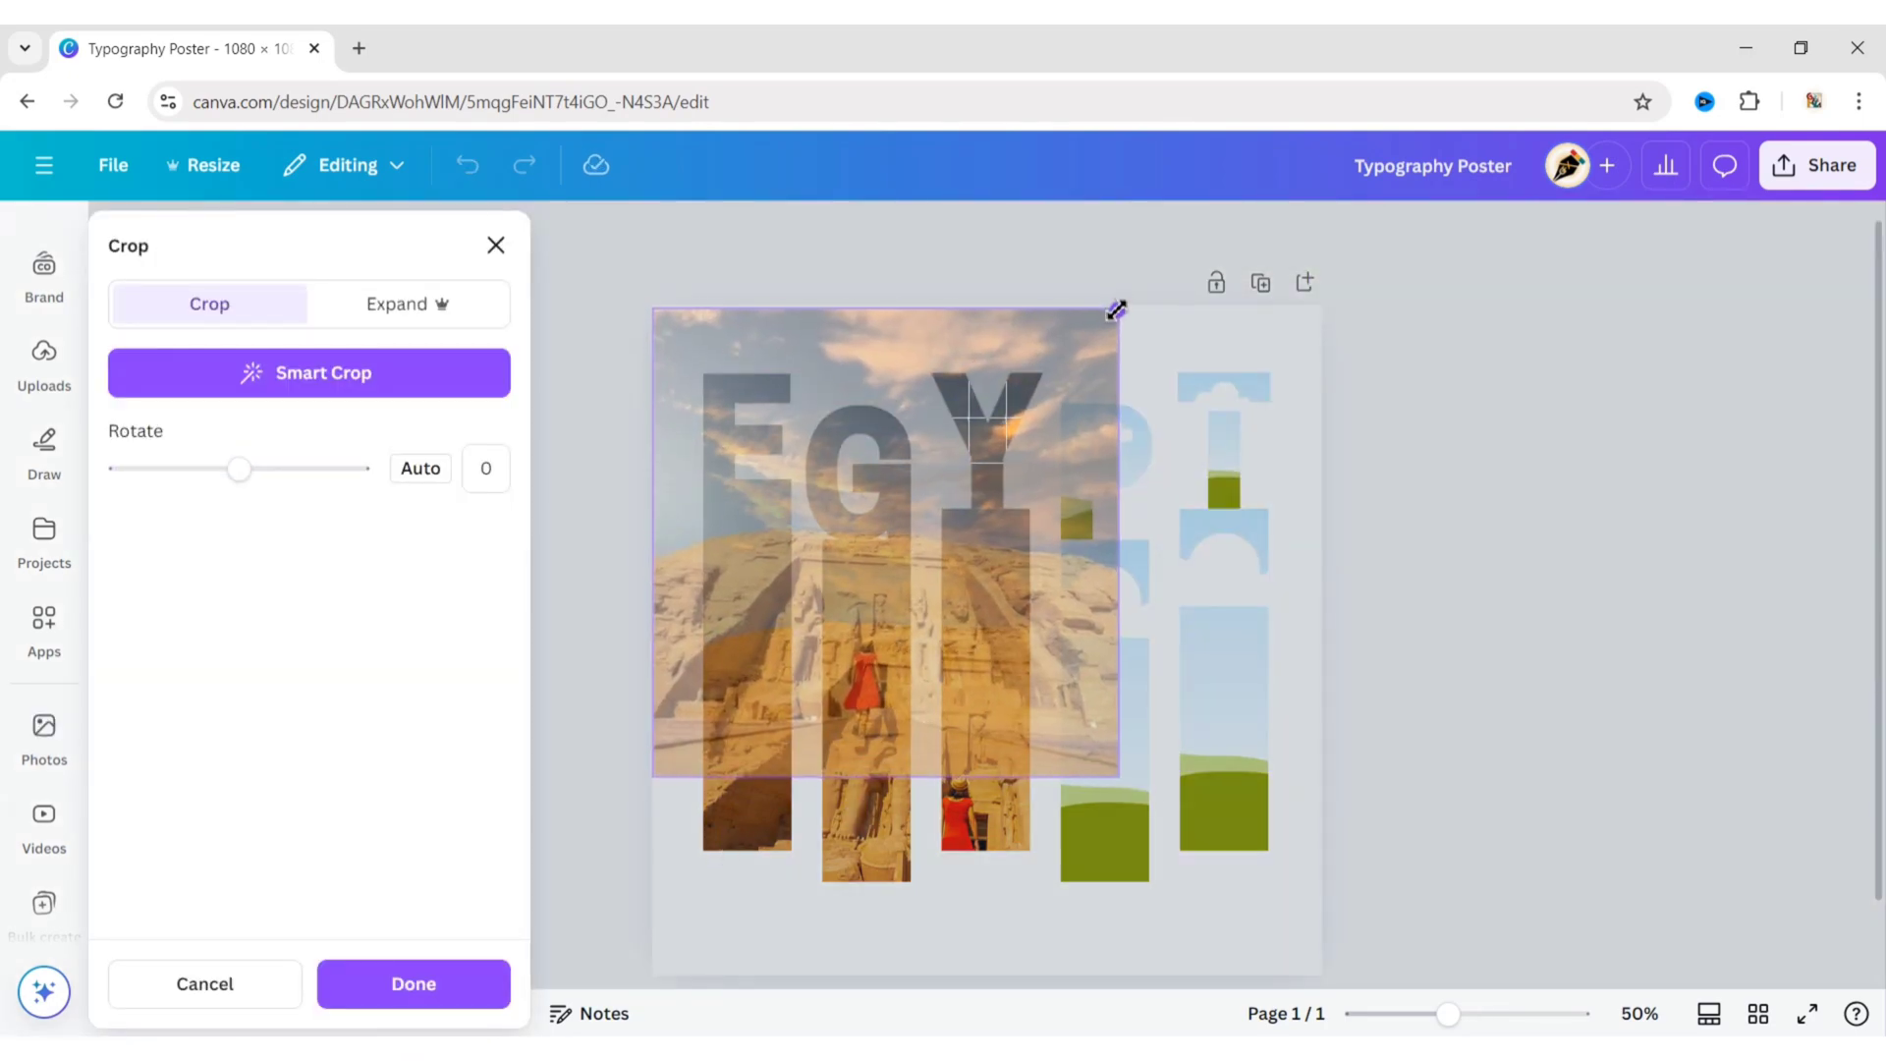
drag(1118, 777, 1314, 971)
click(1425, 546)
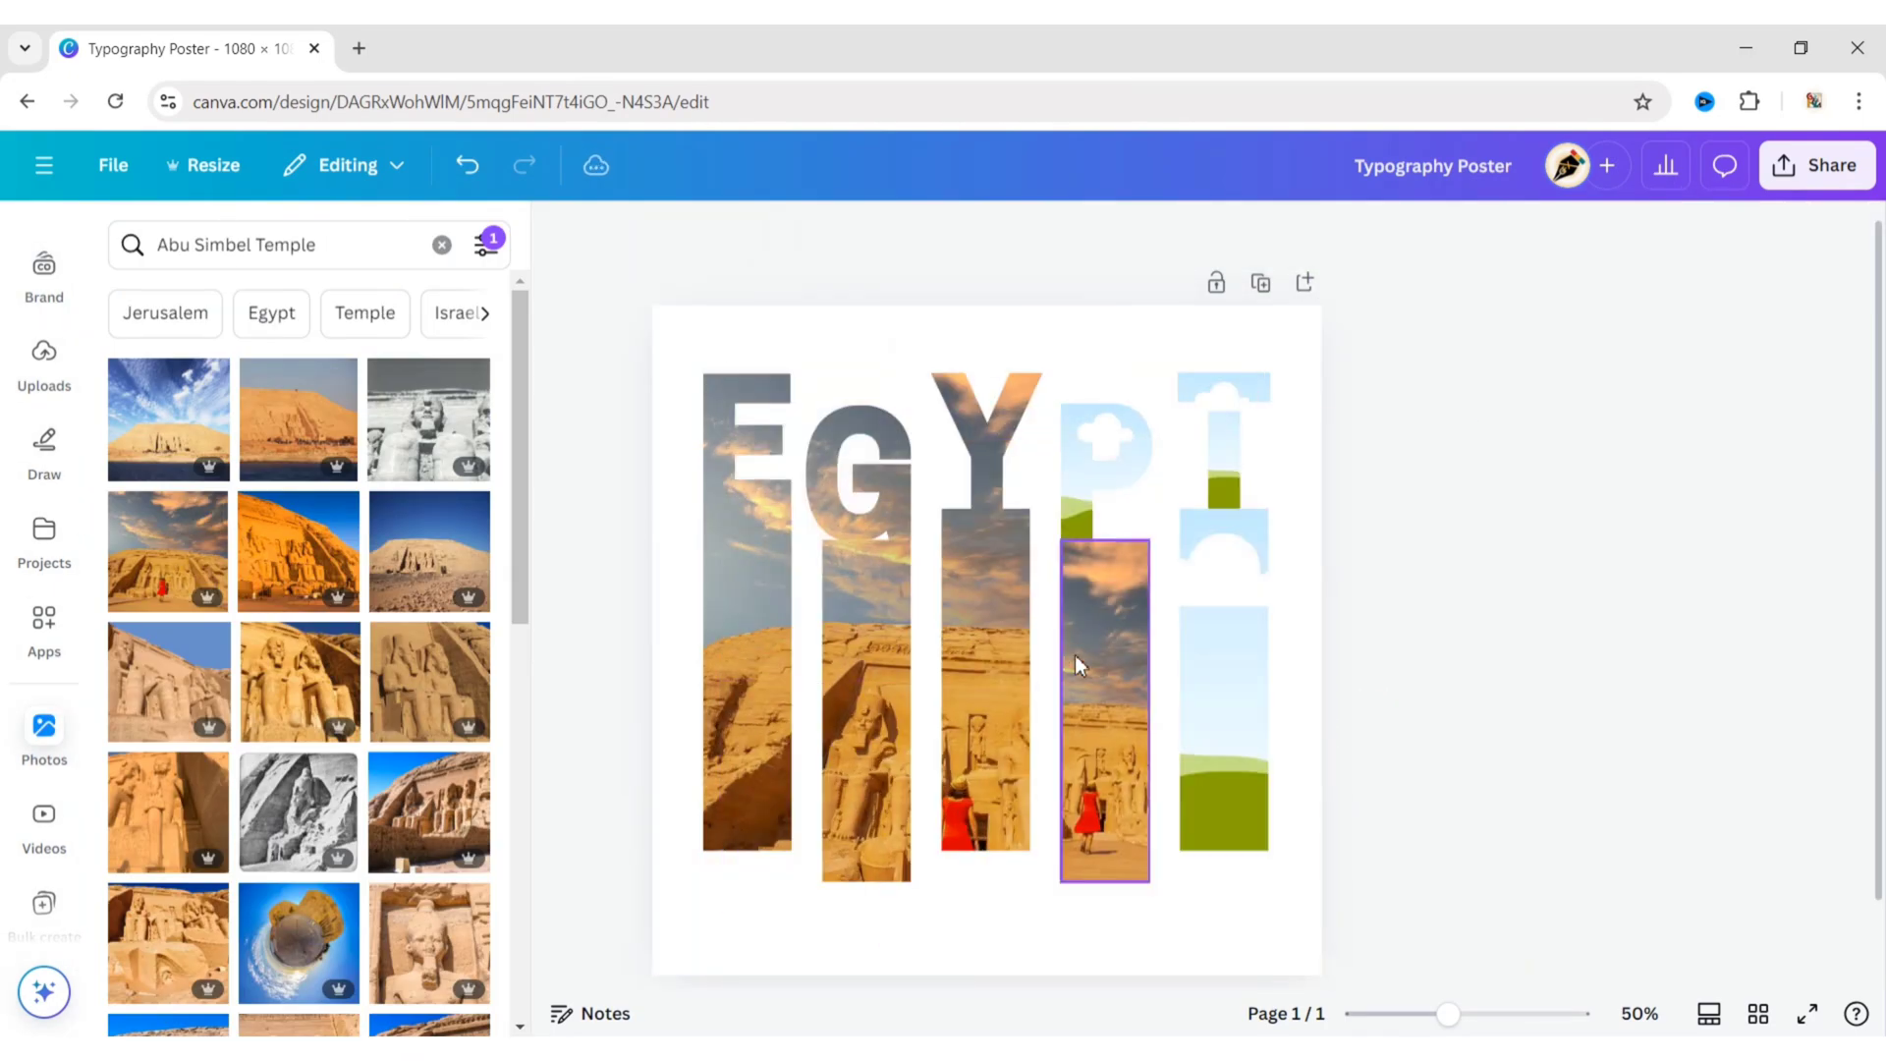
- Enlarge the crop of the temple photo in the fourth strip until it covers the full page
double_click(1075, 656)
drag(933, 539, 735, 278)
drag(701, 883, 670, 949)
drag(1280, 937, 1322, 975)
click(1396, 434)
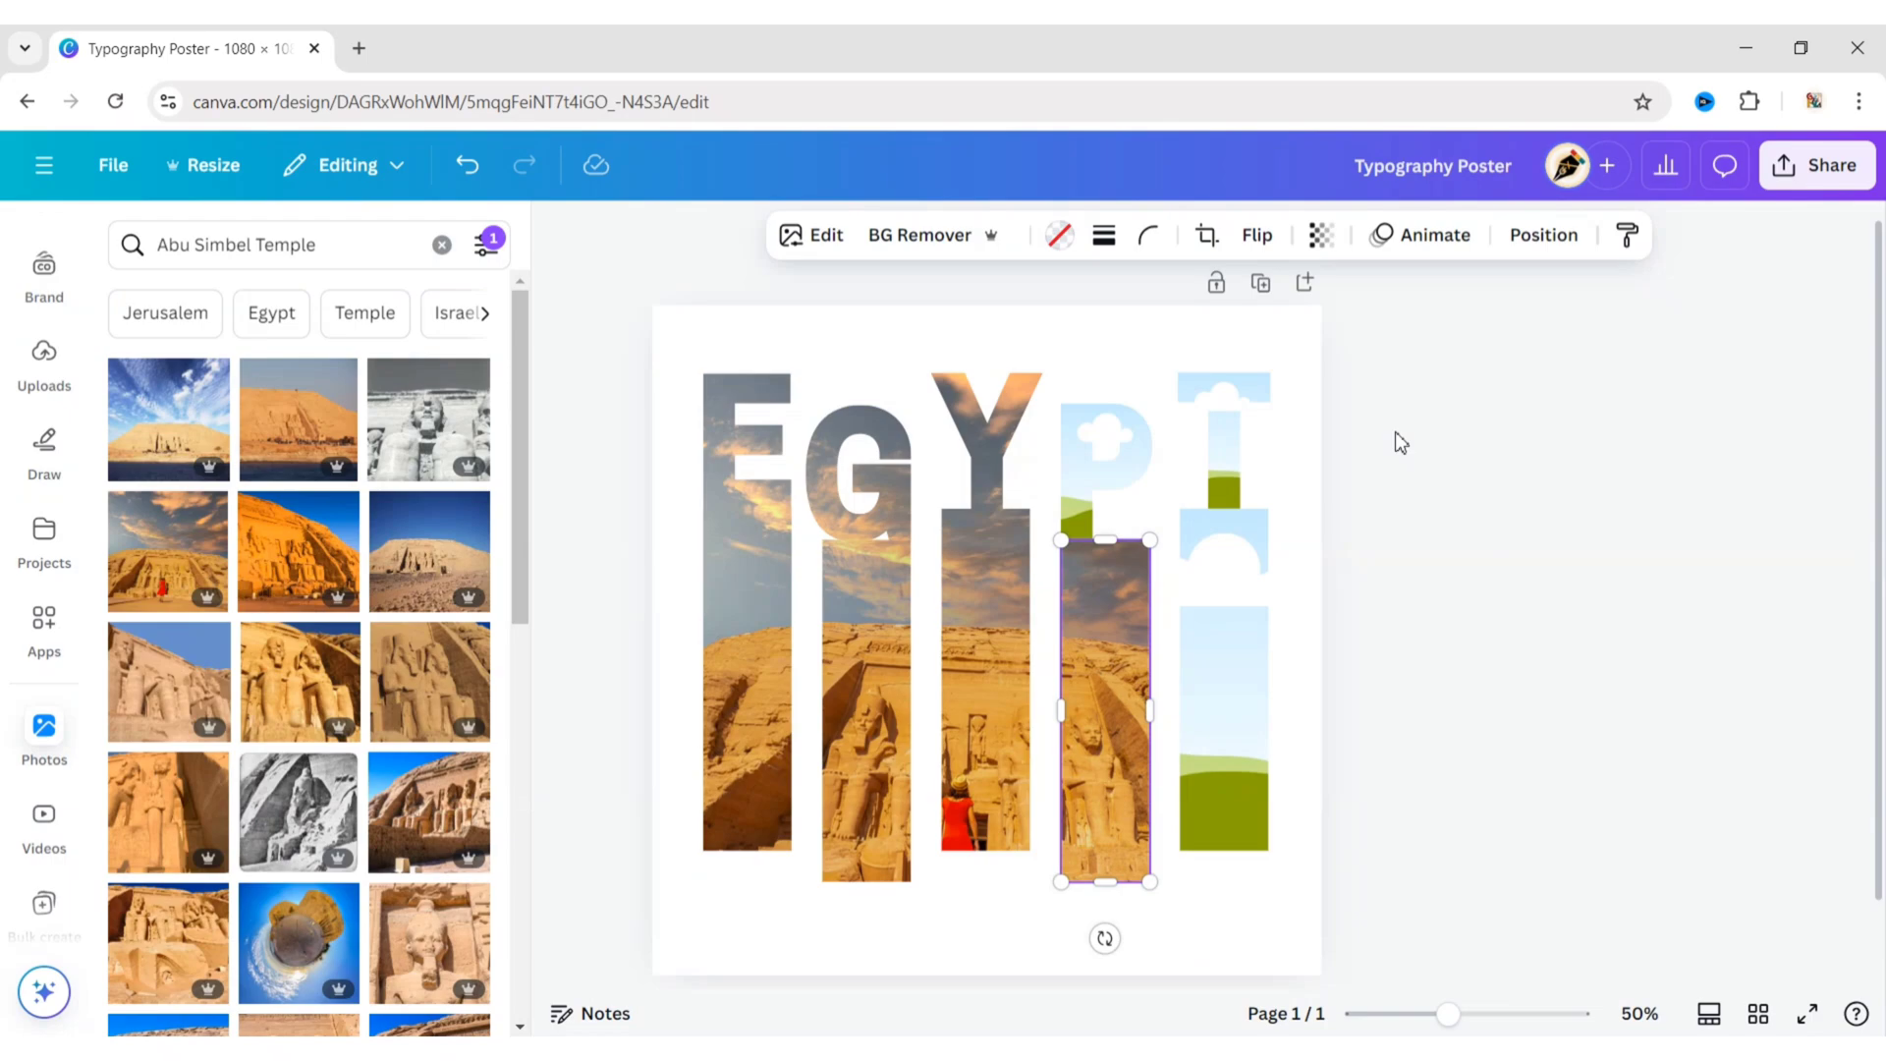
- Fill the letter P with the temple photo, scale its crop to the full page, and check it against the strip below
drag(175, 562, 1088, 466)
double_click(1088, 466)
drag(1038, 539, 738, 1000)
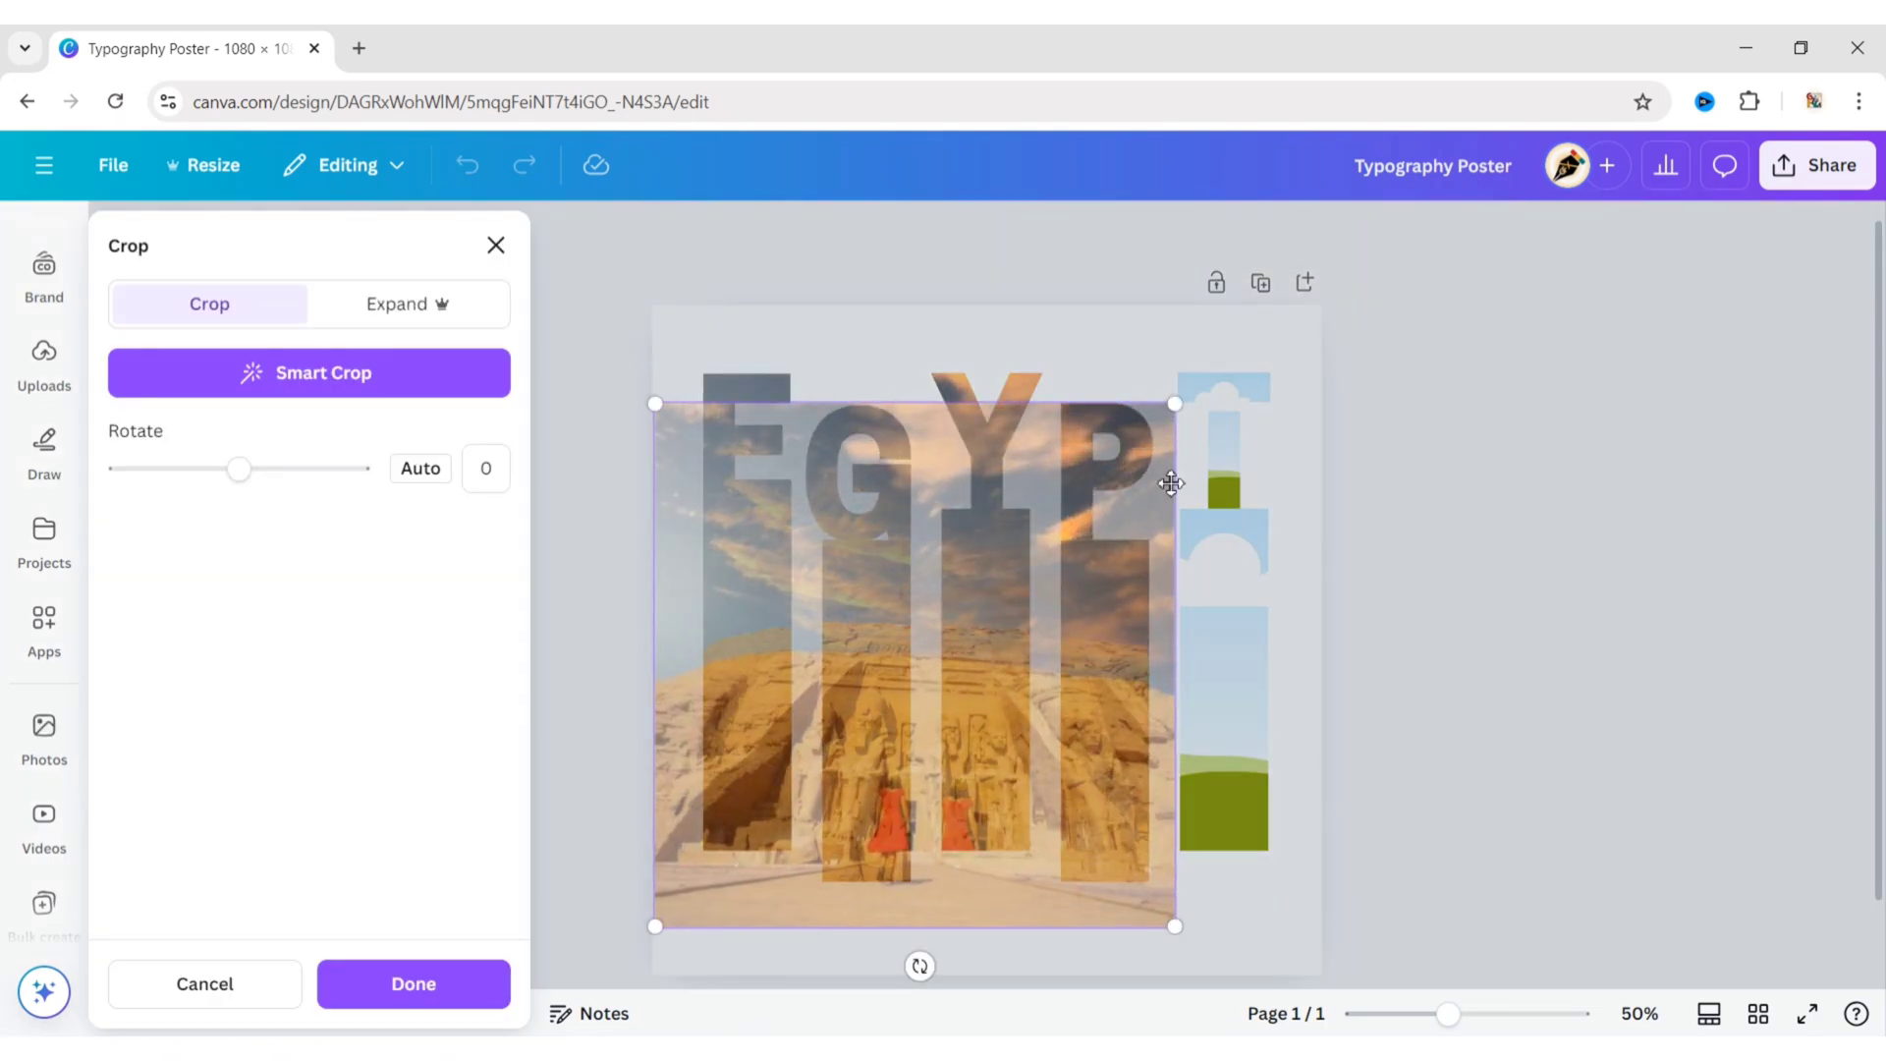
drag(1175, 404, 1257, 293)
drag(1275, 939, 1320, 983)
click(1518, 481)
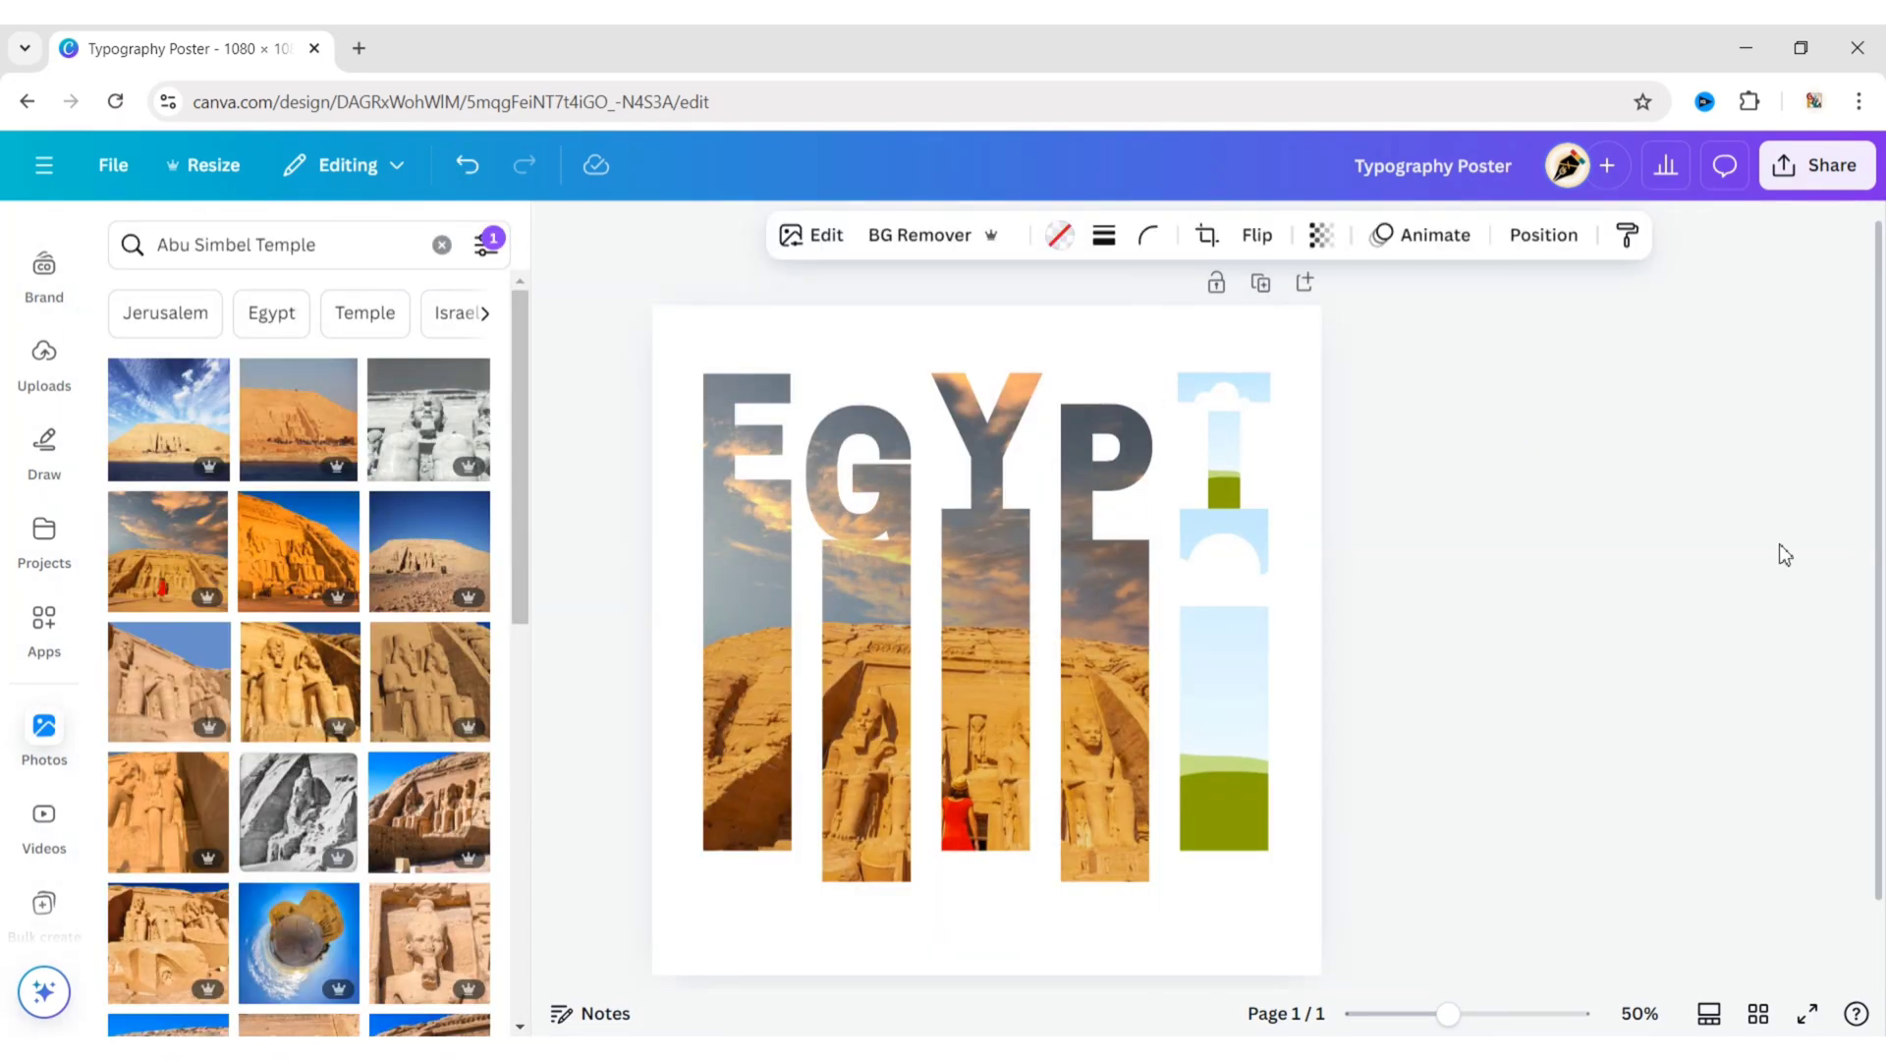
click(1763, 549)
double_click(1110, 600)
click(1088, 487)
double_click(1088, 487)
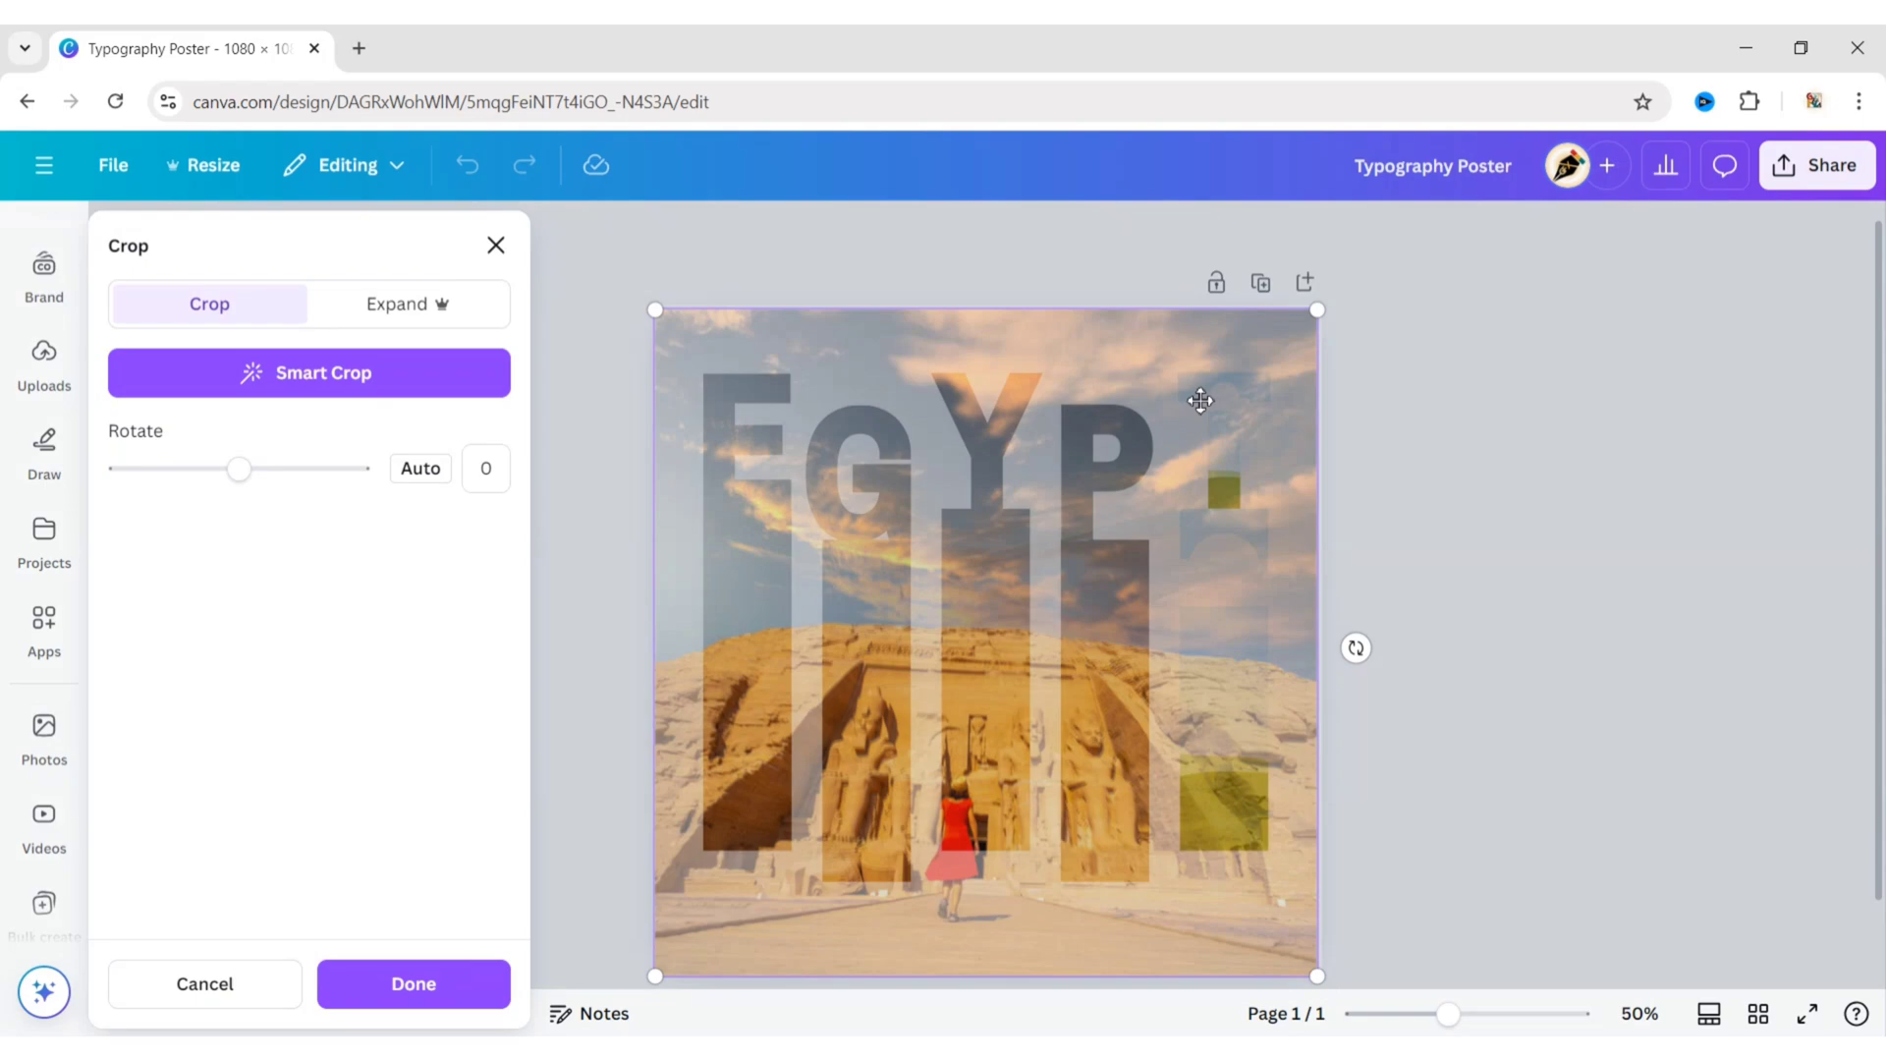
click(1499, 529)
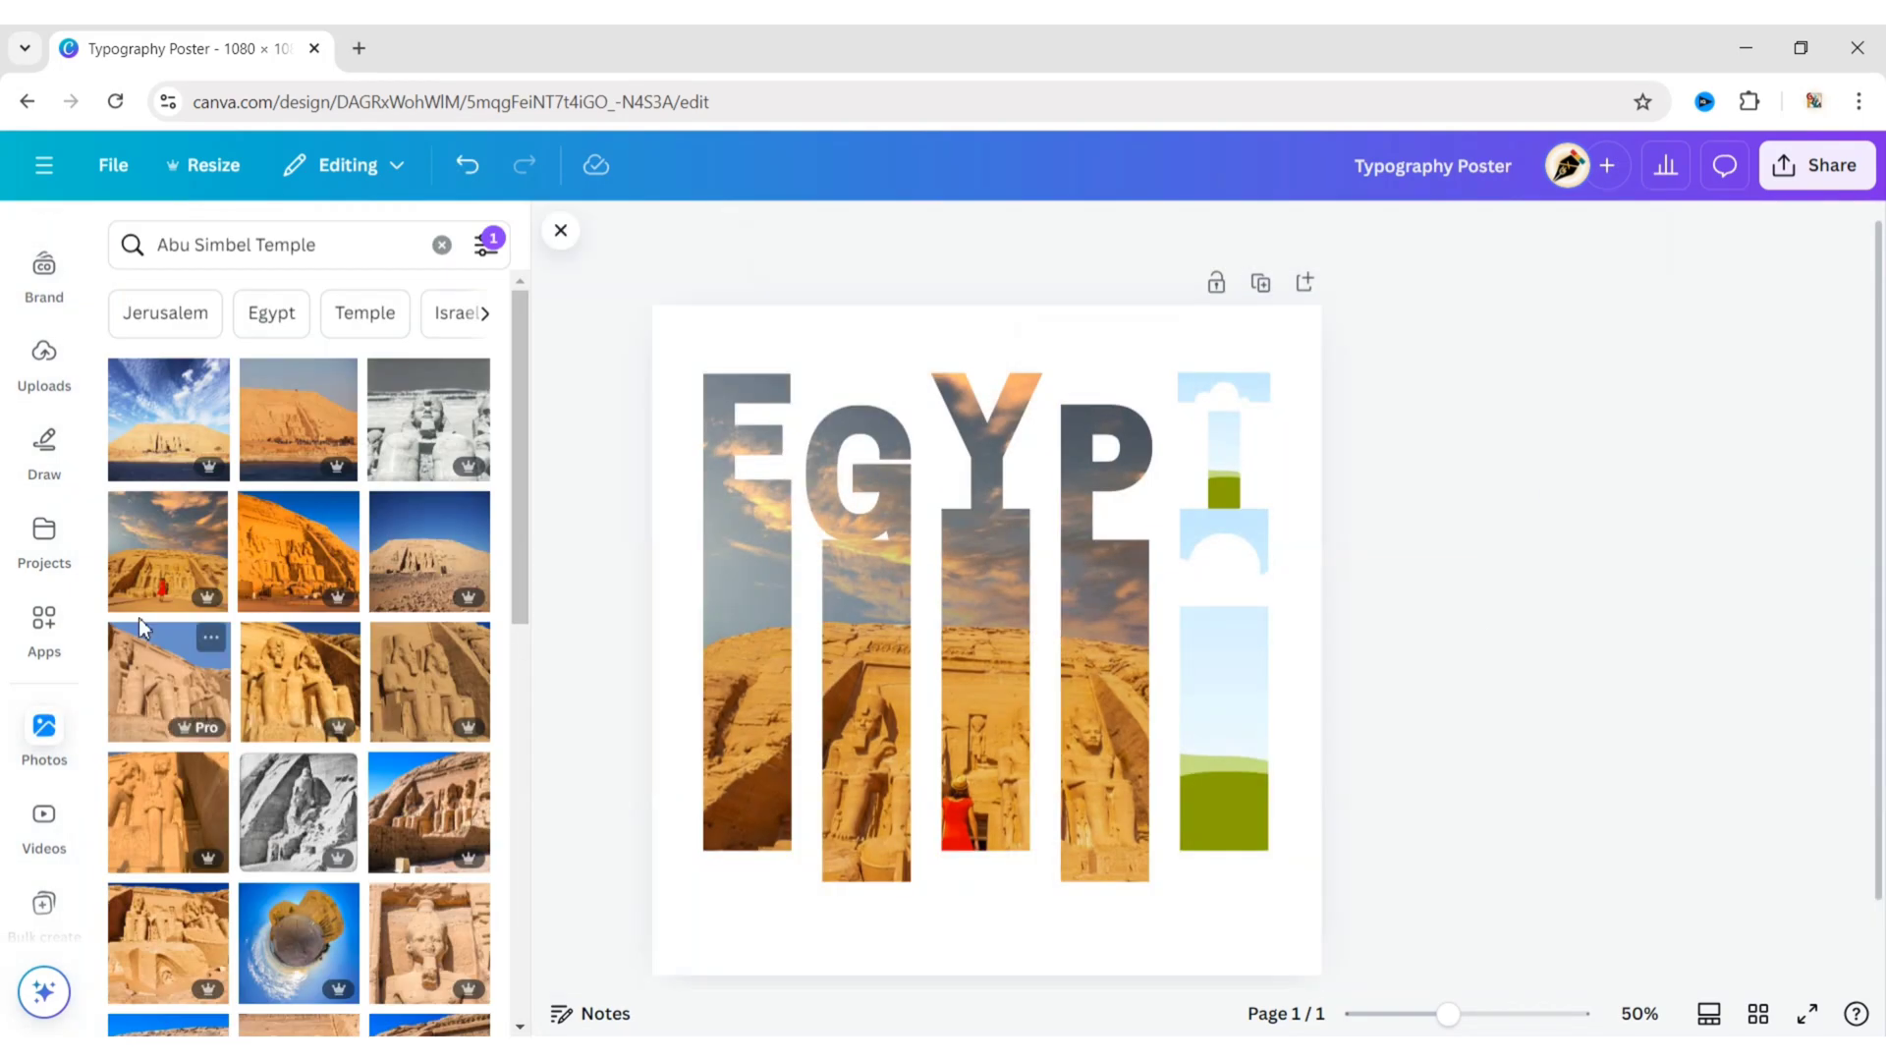
- Enlarge the crop of the temple photo in the fifth strip to match the full page
double_click(1223, 678)
drag(1053, 505, 834, 252)
drag(768, 852, 678, 992)
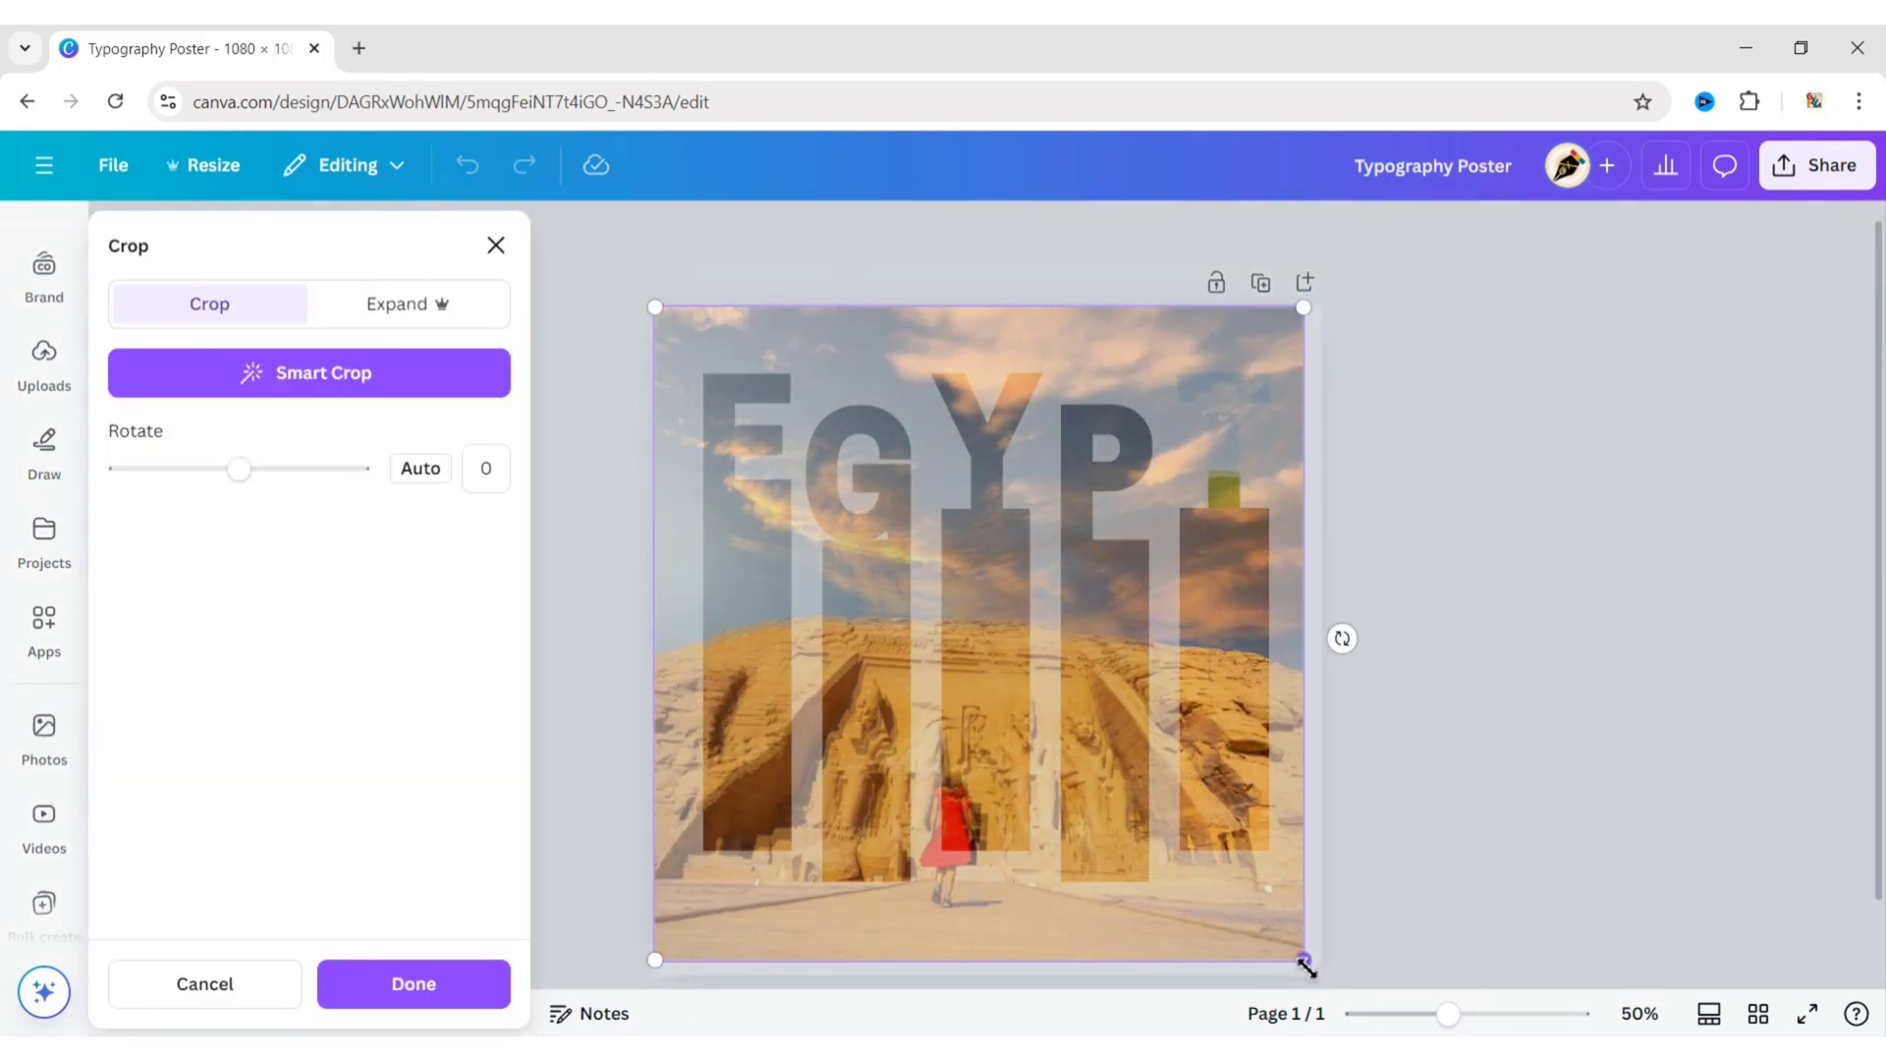
drag(1306, 963, 1318, 983)
click(1484, 629)
- Fill the letter T with the temple photo, scale its crop to the full page, and select the page background
drag(198, 558, 1224, 458)
double_click(1224, 458)
drag(1158, 372, 1089, 304)
drag(1089, 509, 656, 947)
drag(1292, 946, 1320, 974)
click(1468, 539)
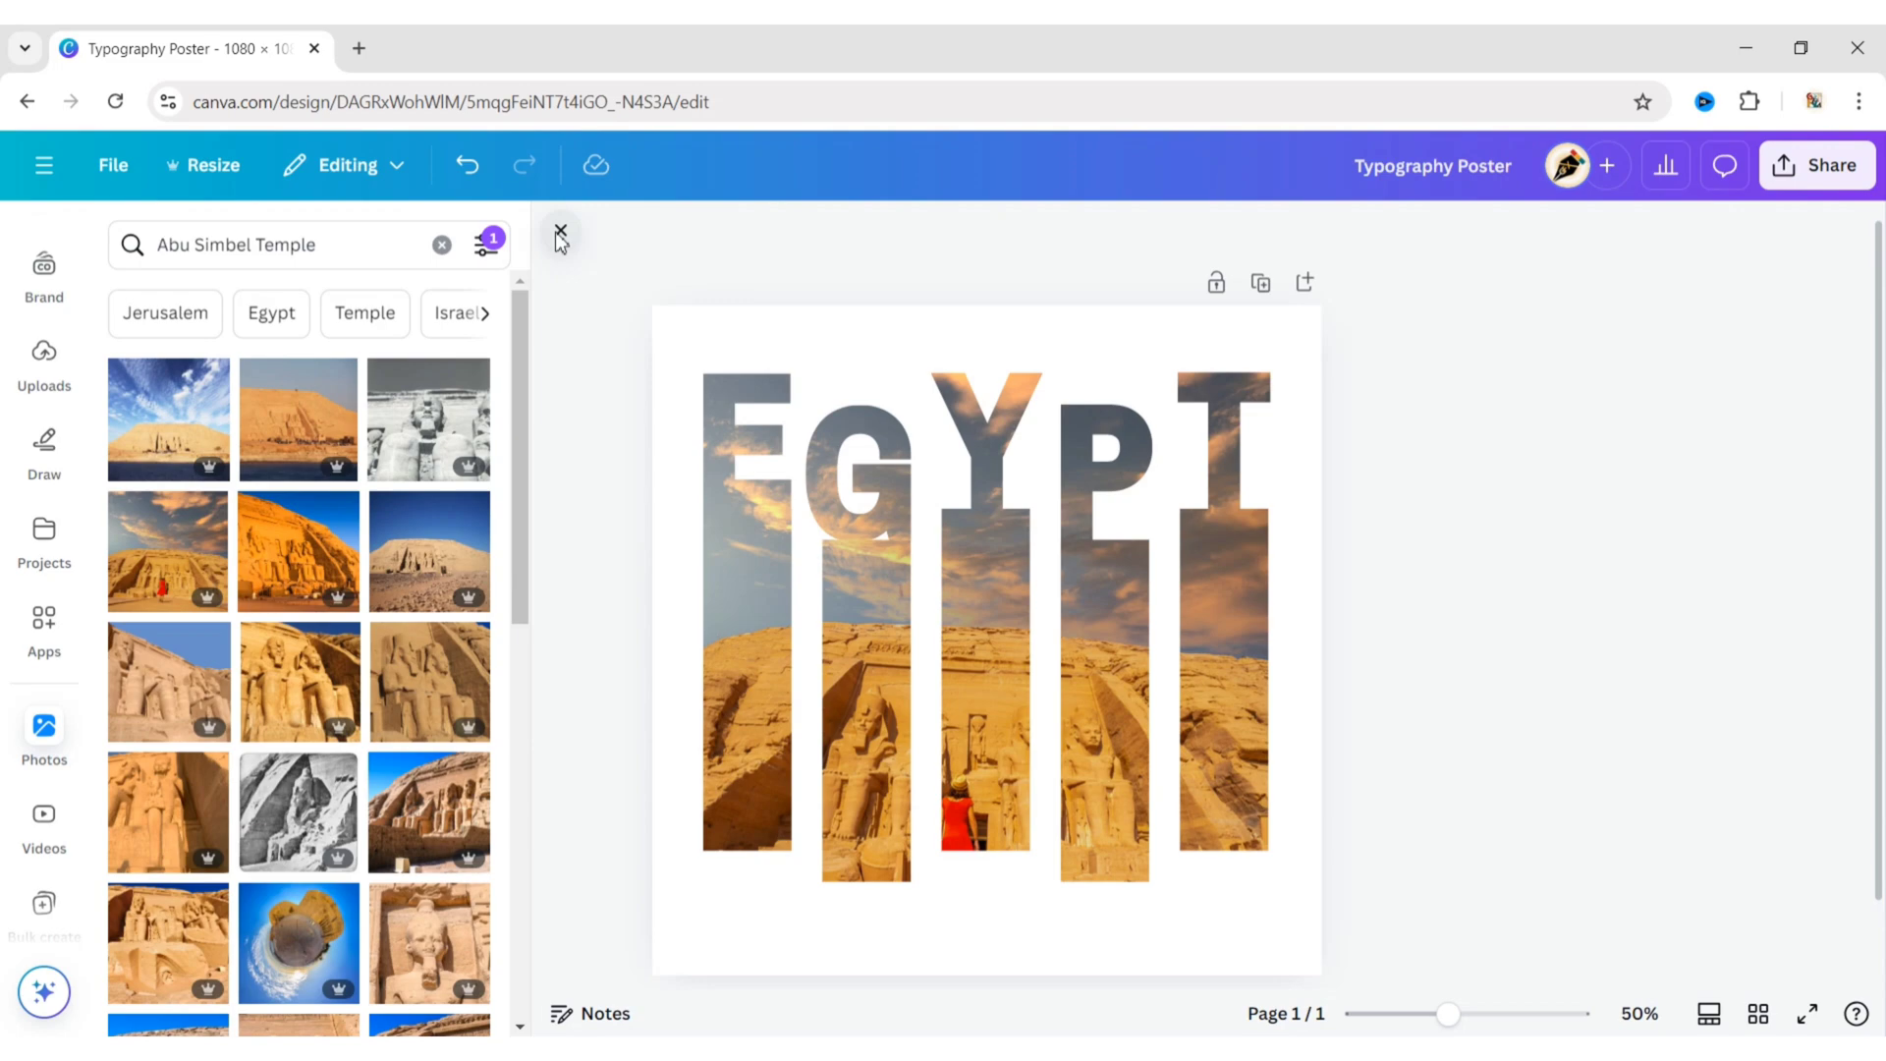
click(560, 232)
click(1290, 972)
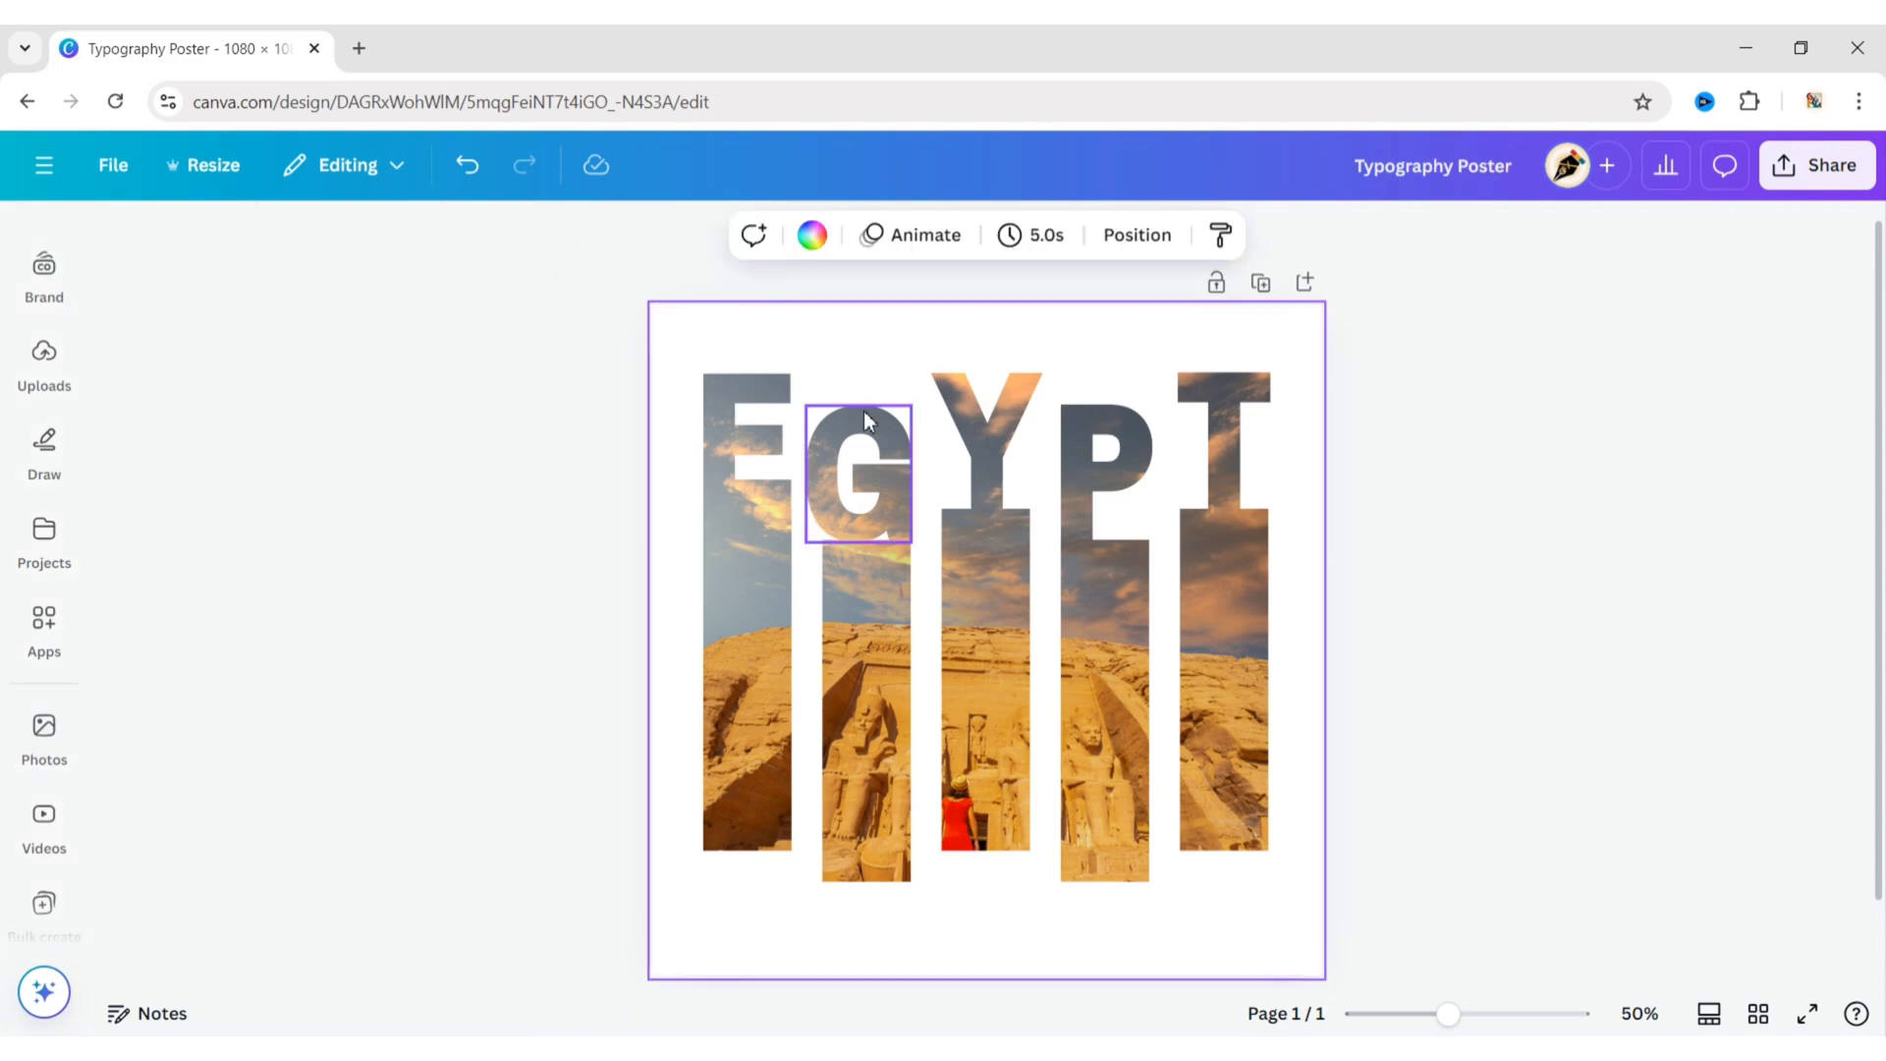
- Sample an orange from the temple photo as the page background, then lighten it and shift its hue to a pale cream yellow
click(809, 241)
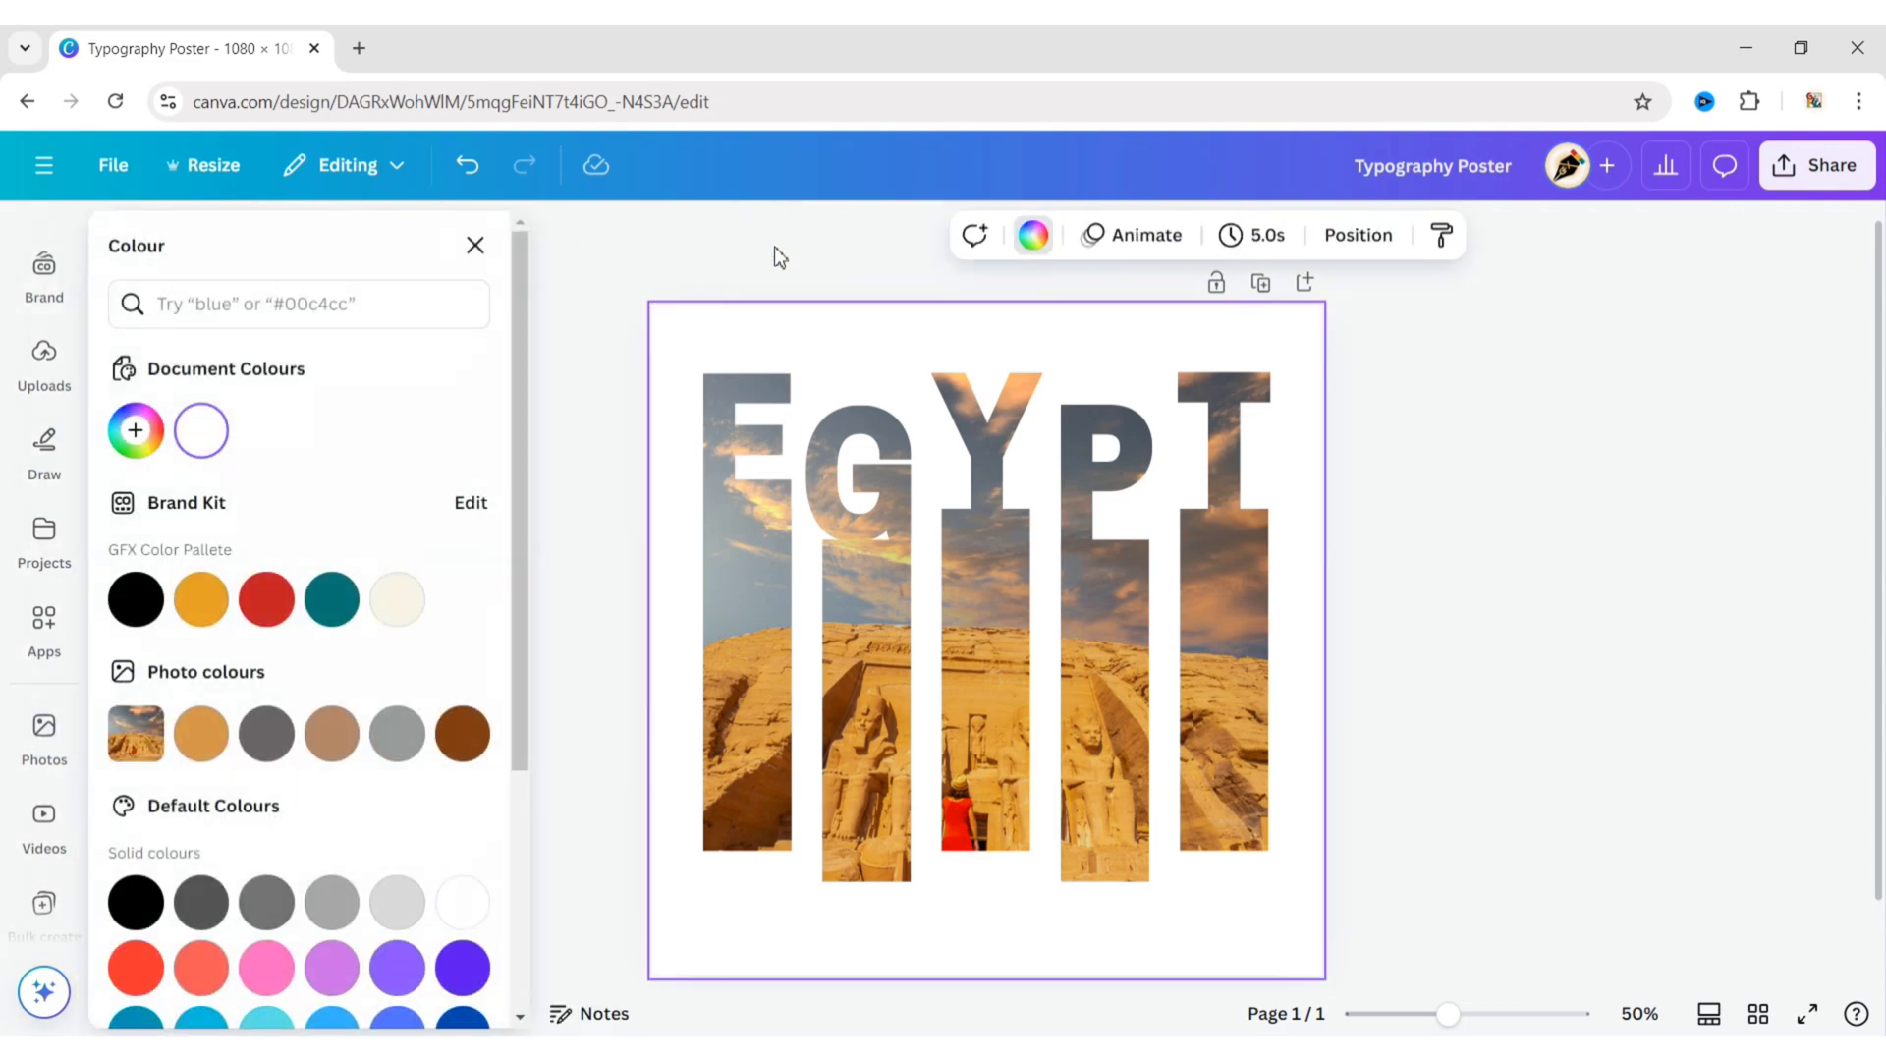
click(135, 432)
click(445, 744)
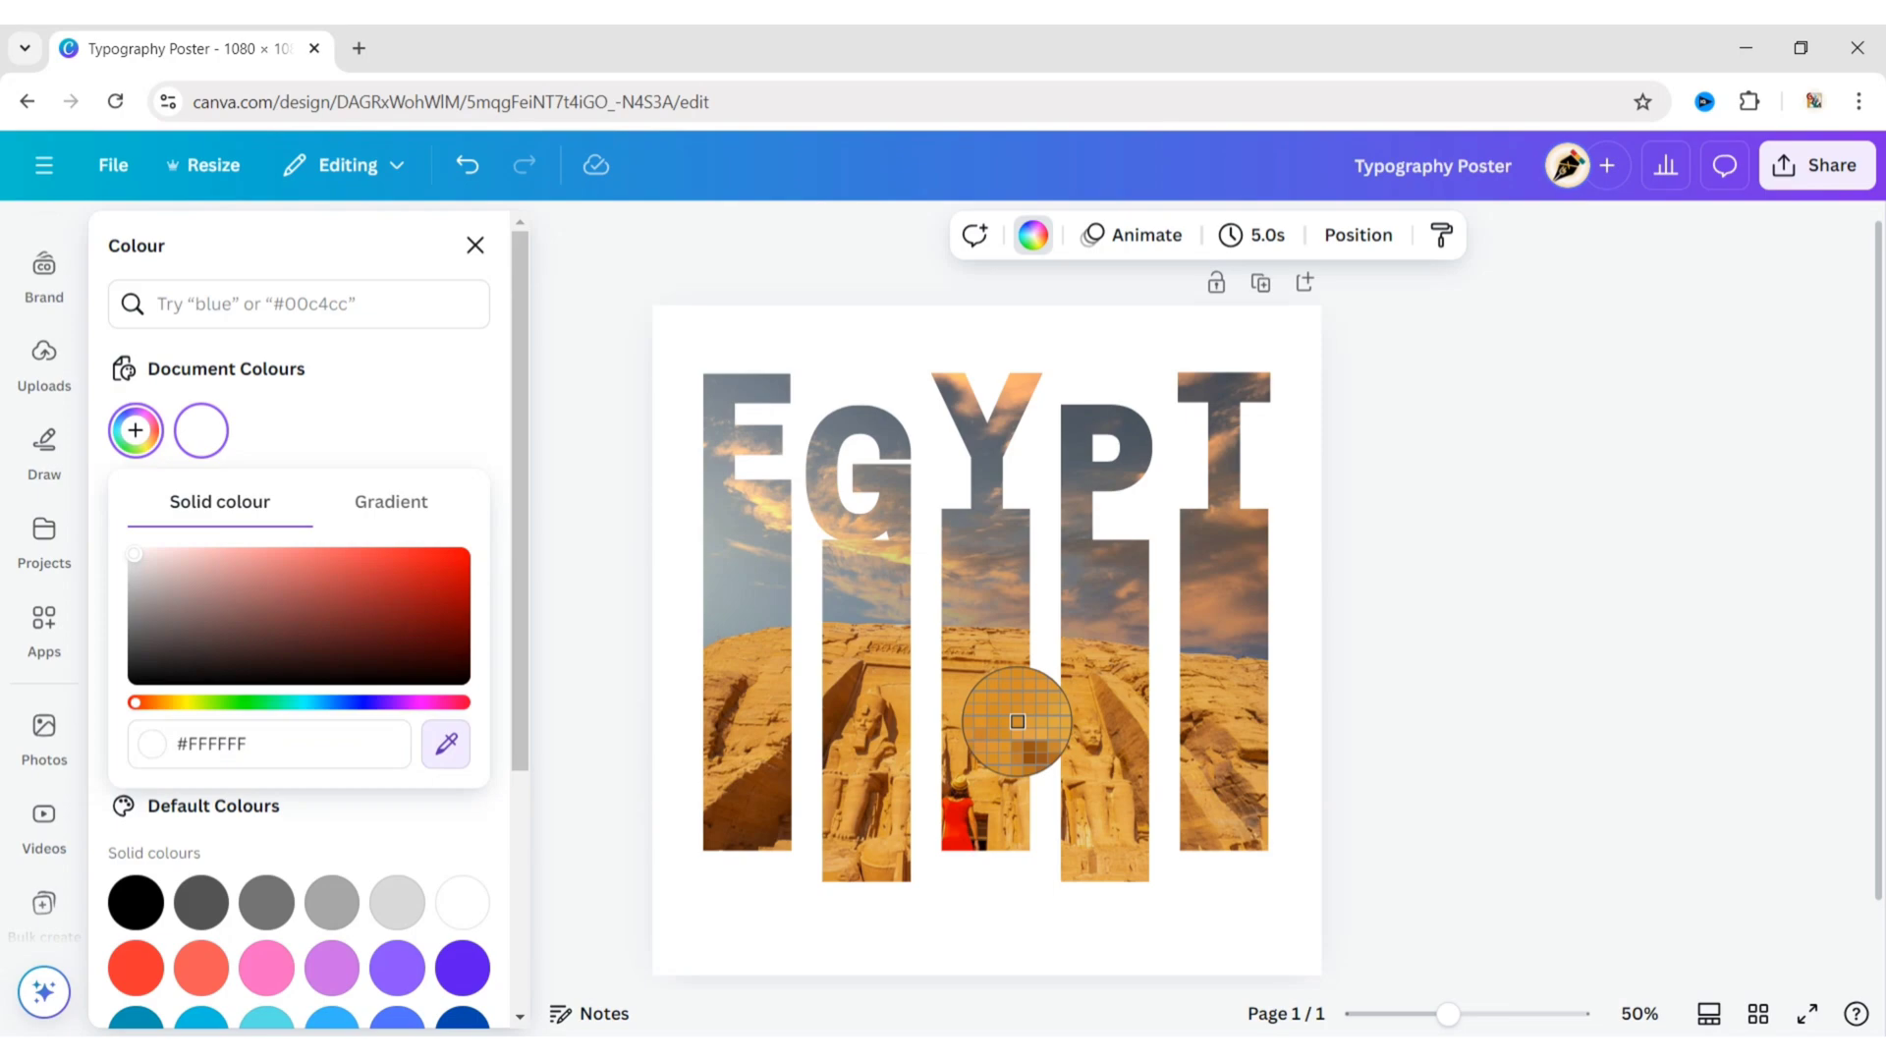
click(973, 698)
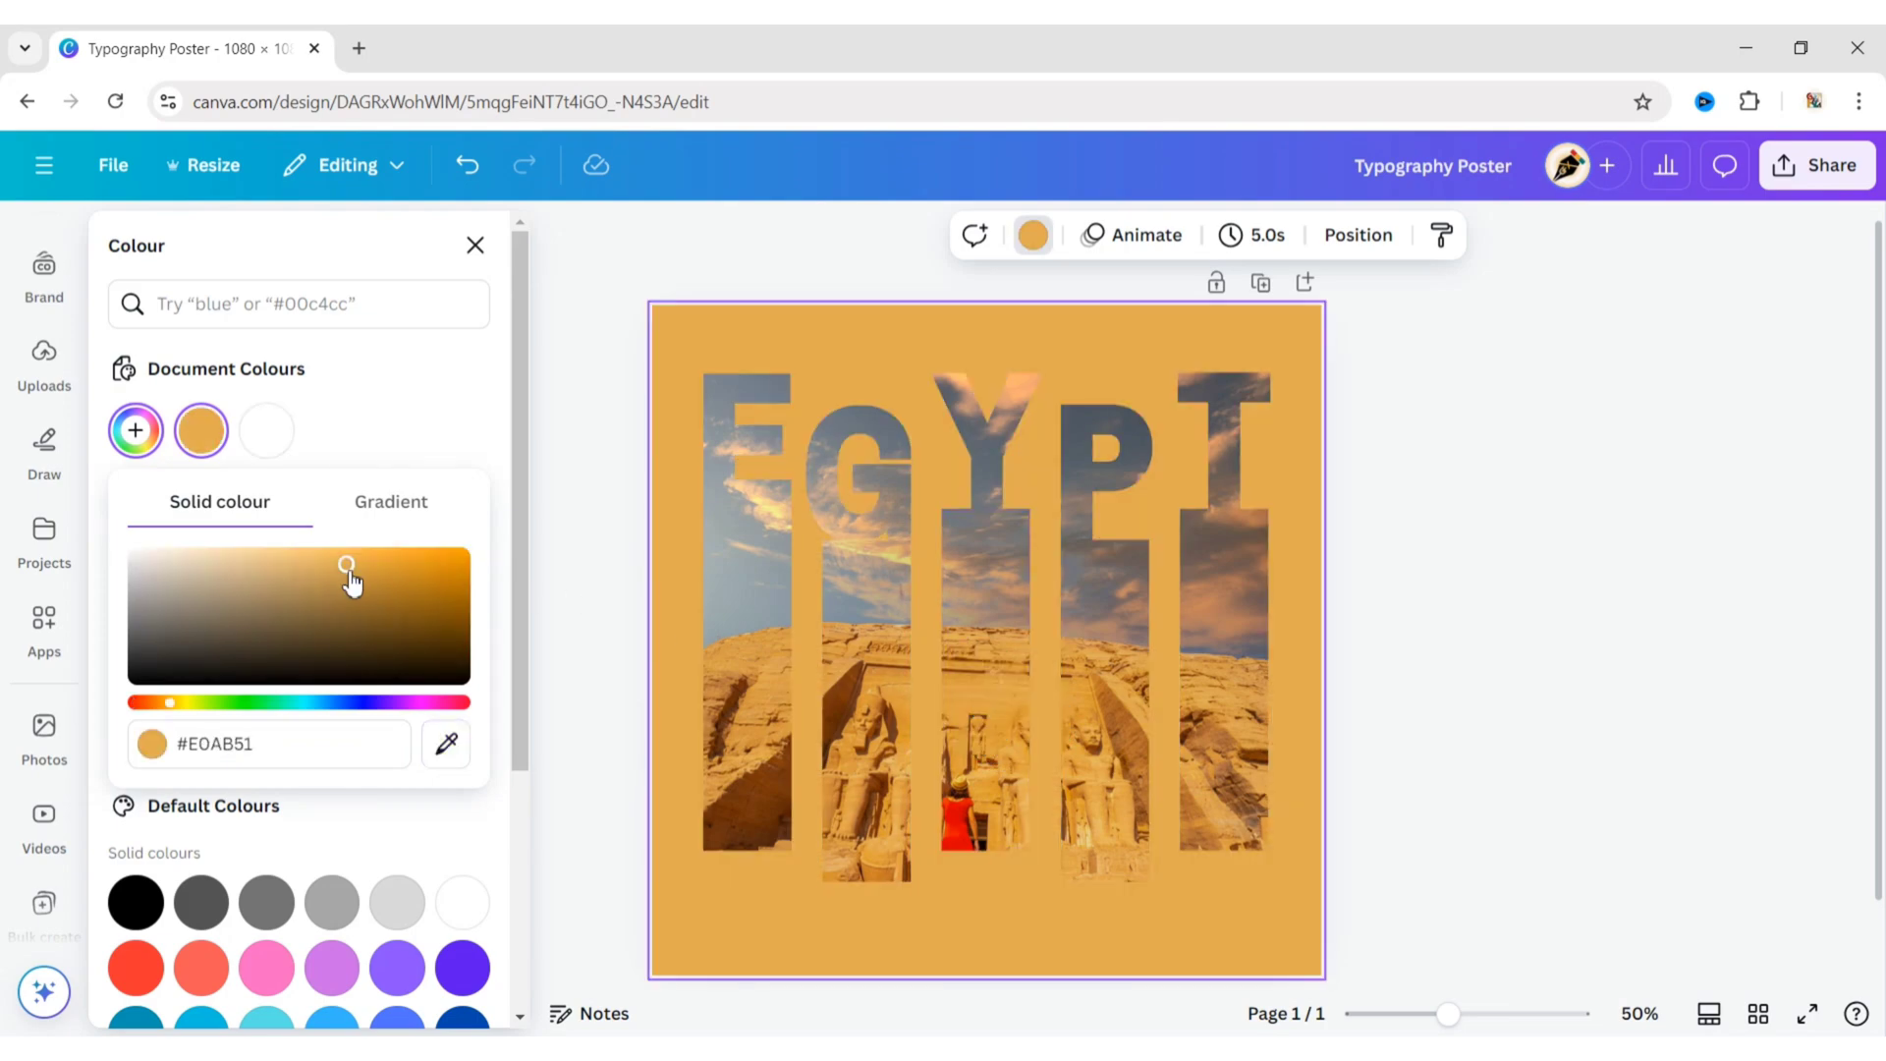
drag(352, 582, 183, 529)
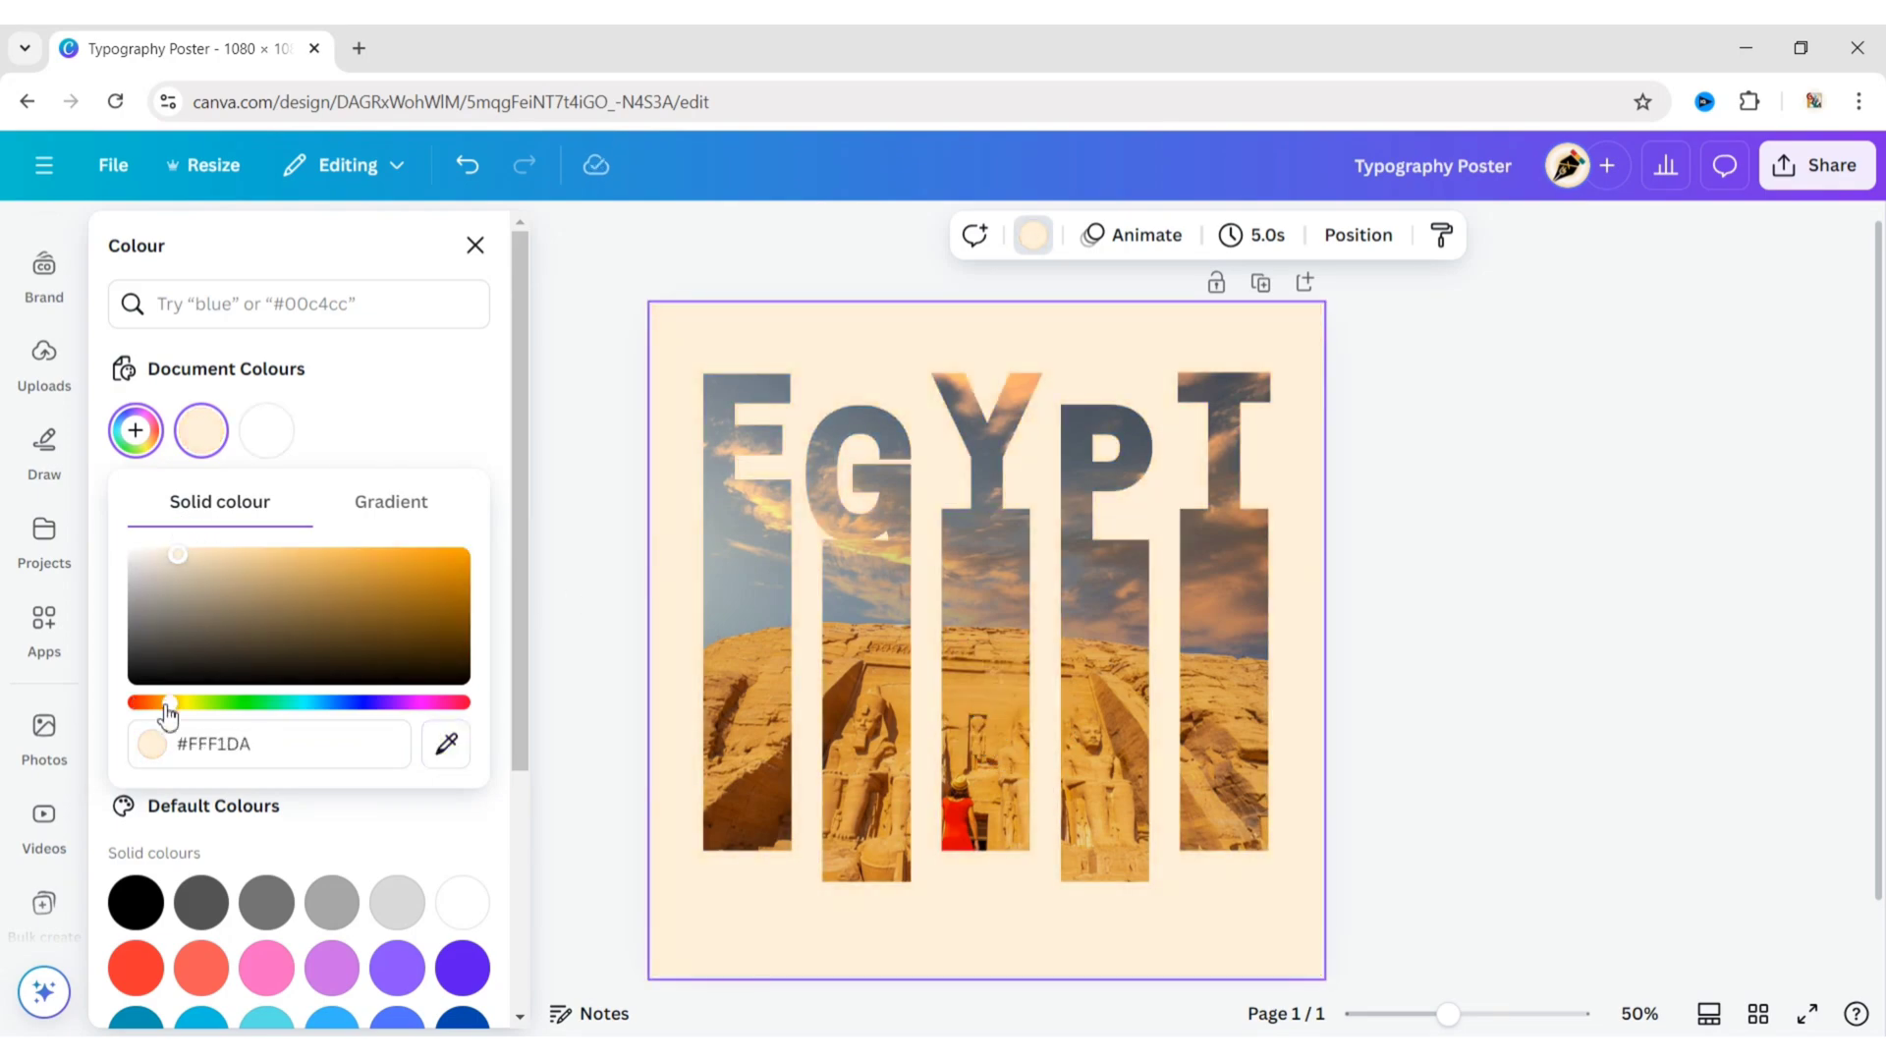
drag(169, 712, 189, 720)
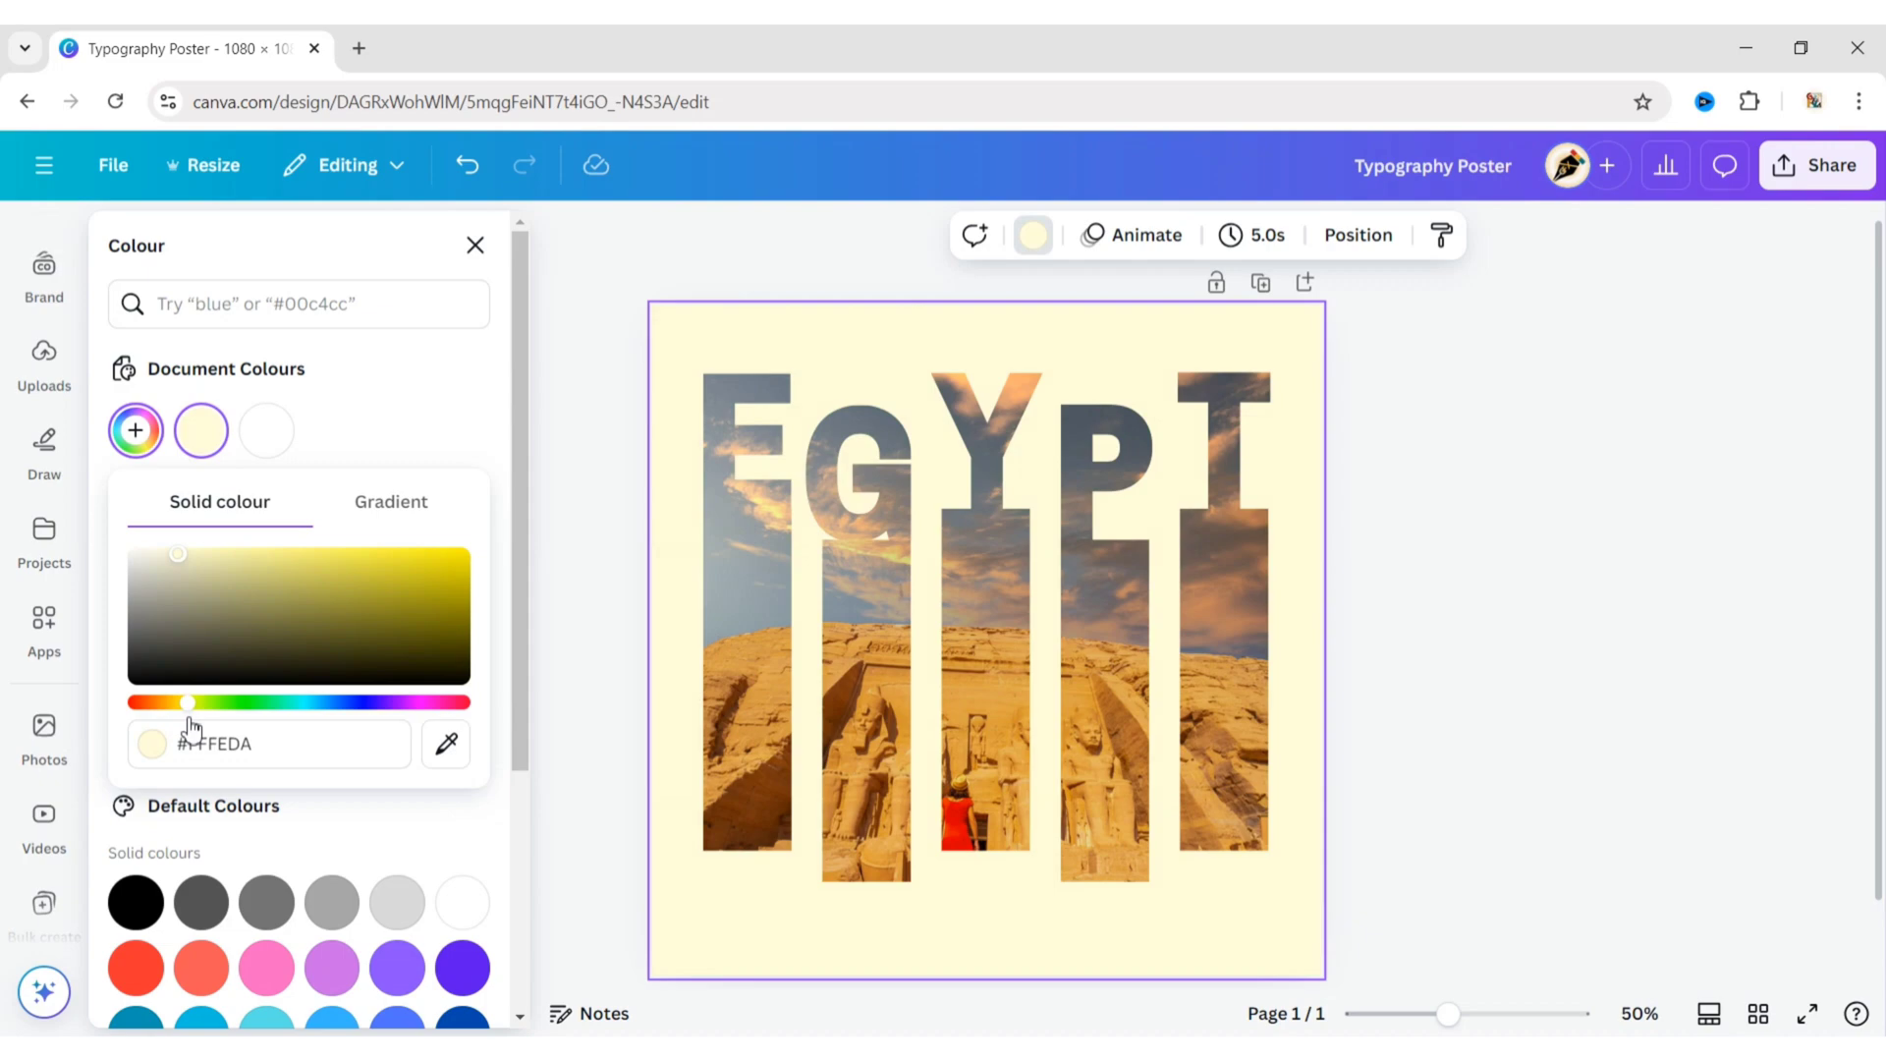
click(1535, 576)
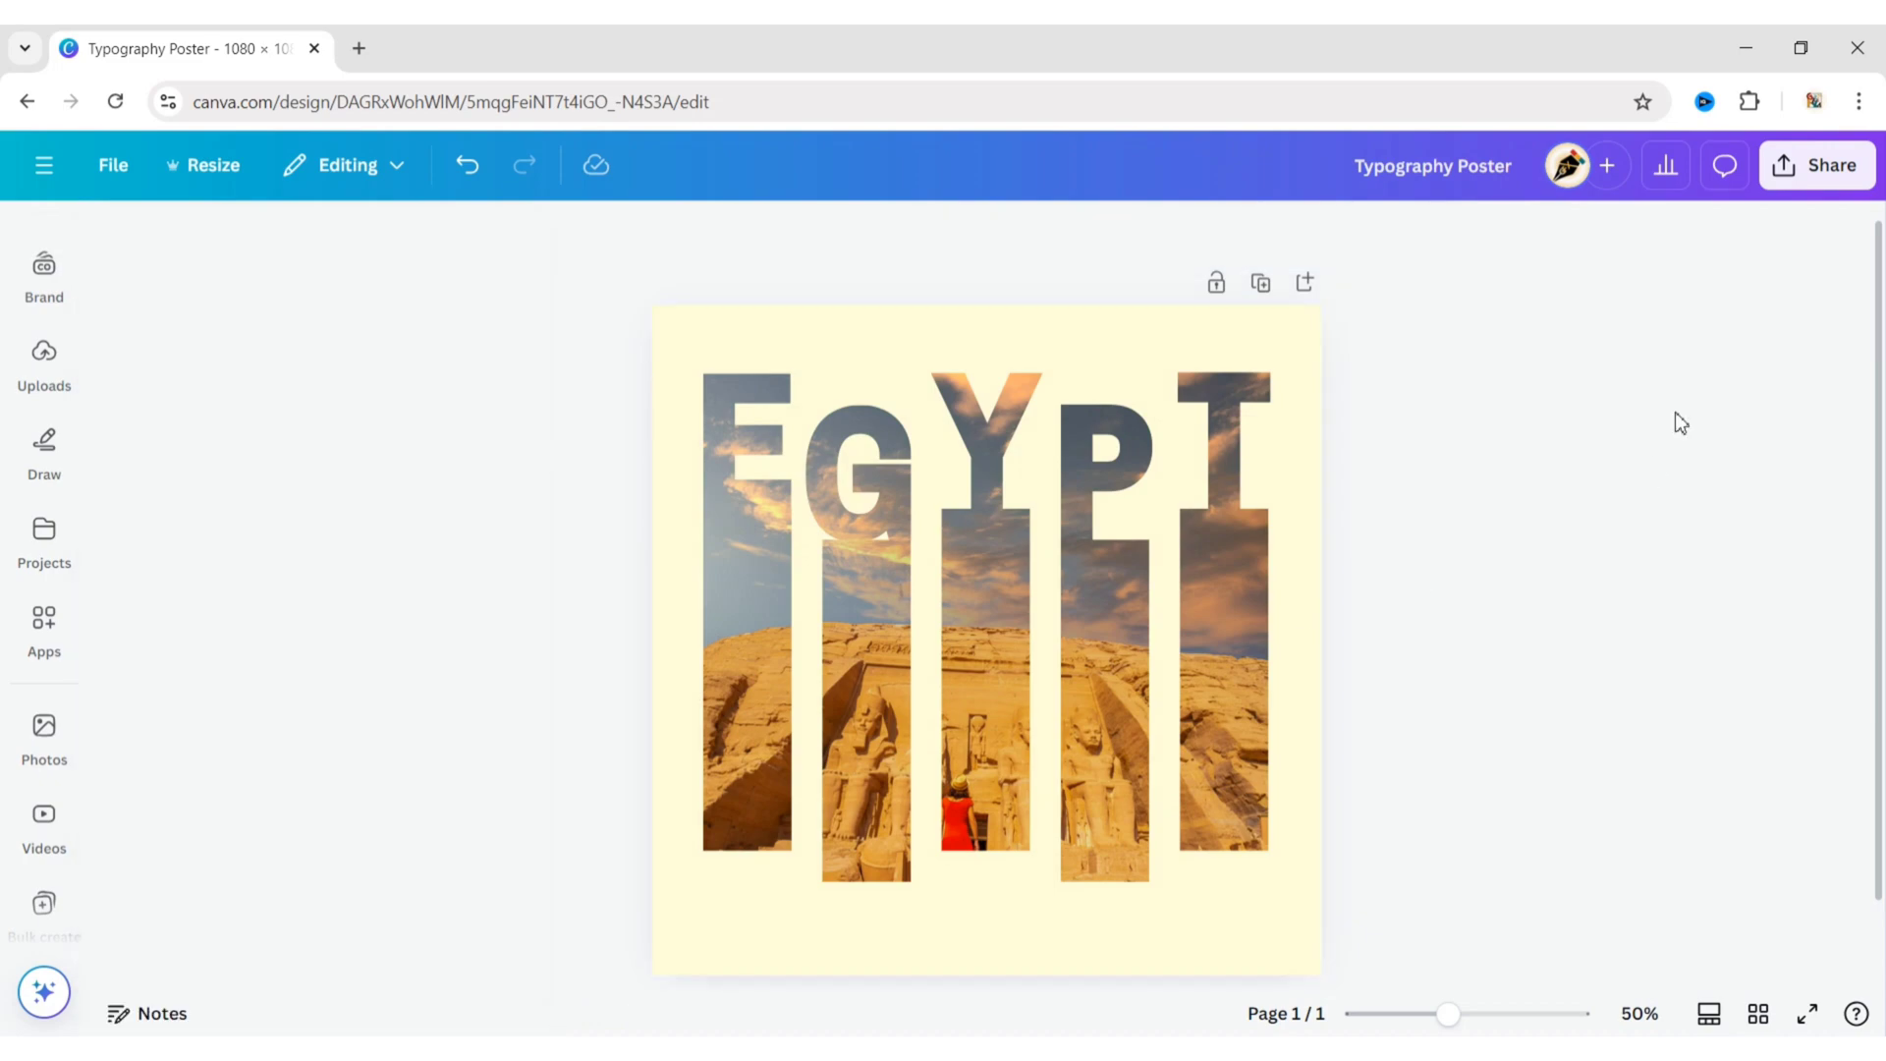
- Download the design as a PNG at size 3.125 (3,375 × 3,375 px) with a transparent background
click(1817, 165)
click(1445, 654)
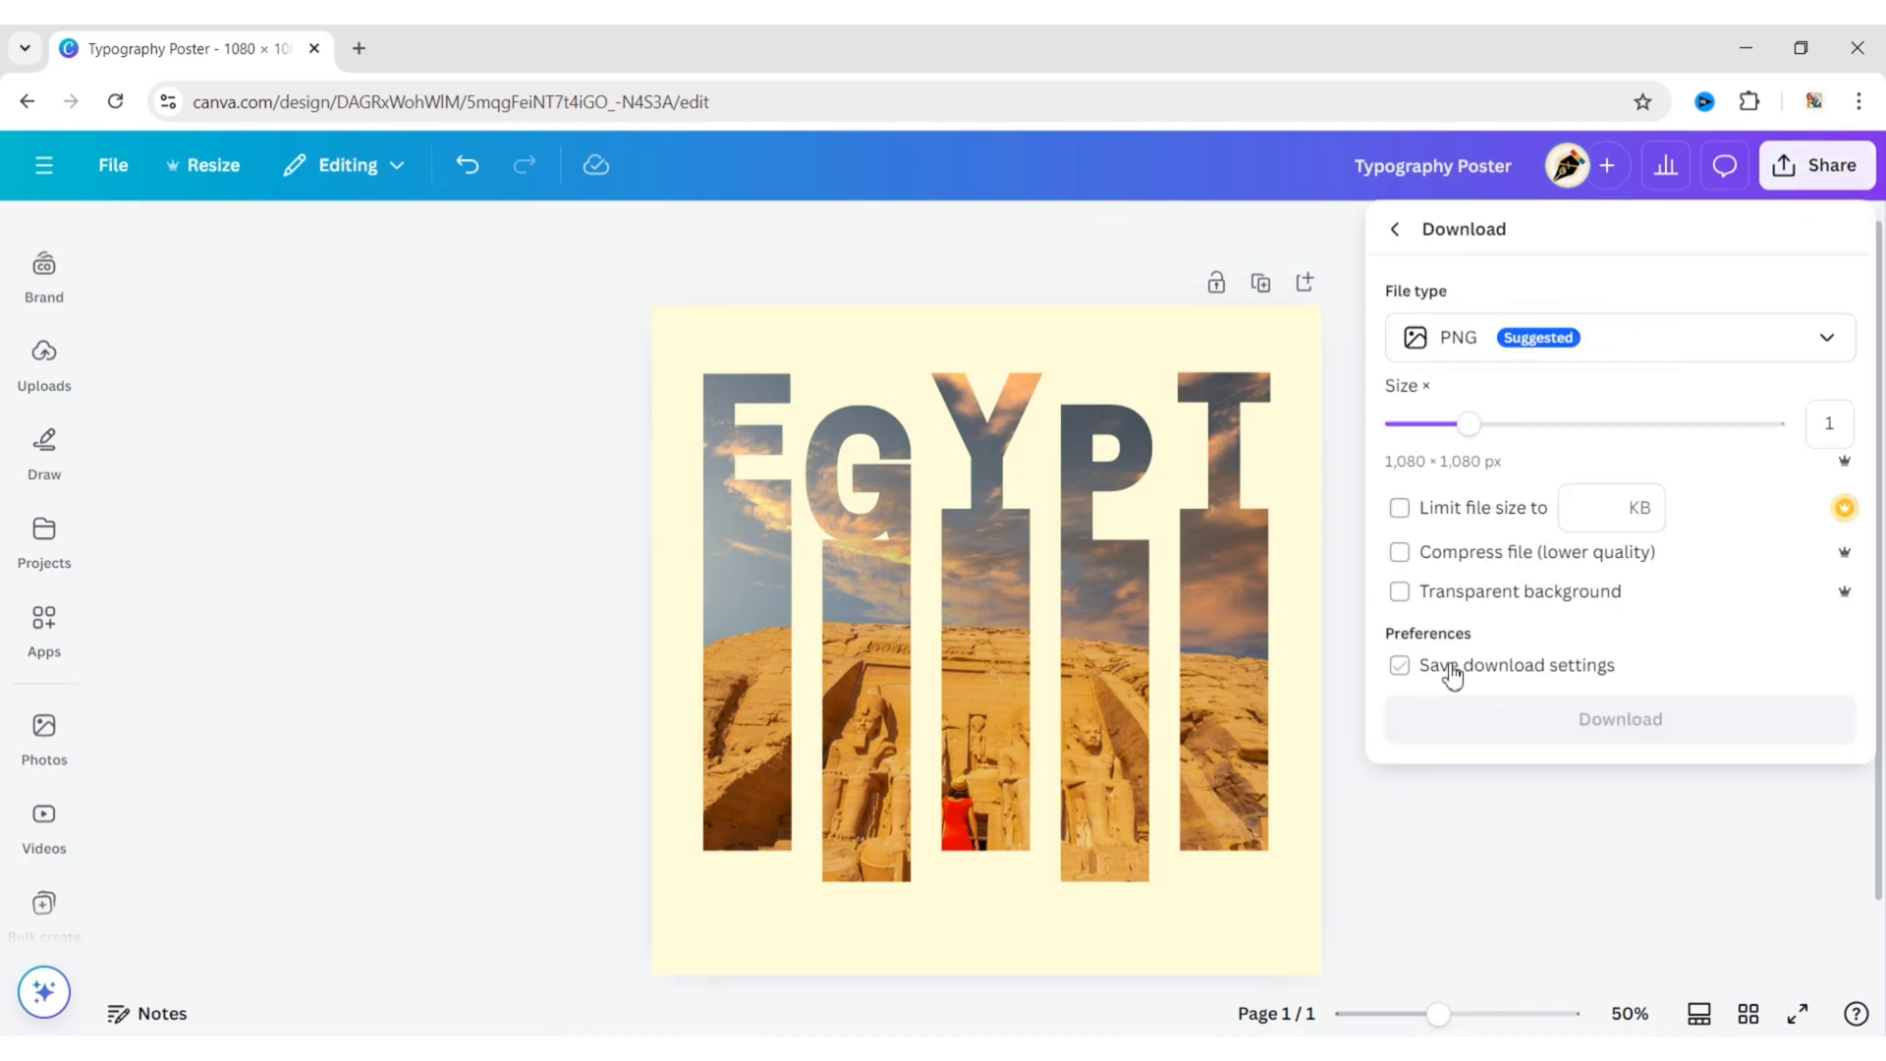
drag(1482, 425, 1774, 424)
click(1400, 592)
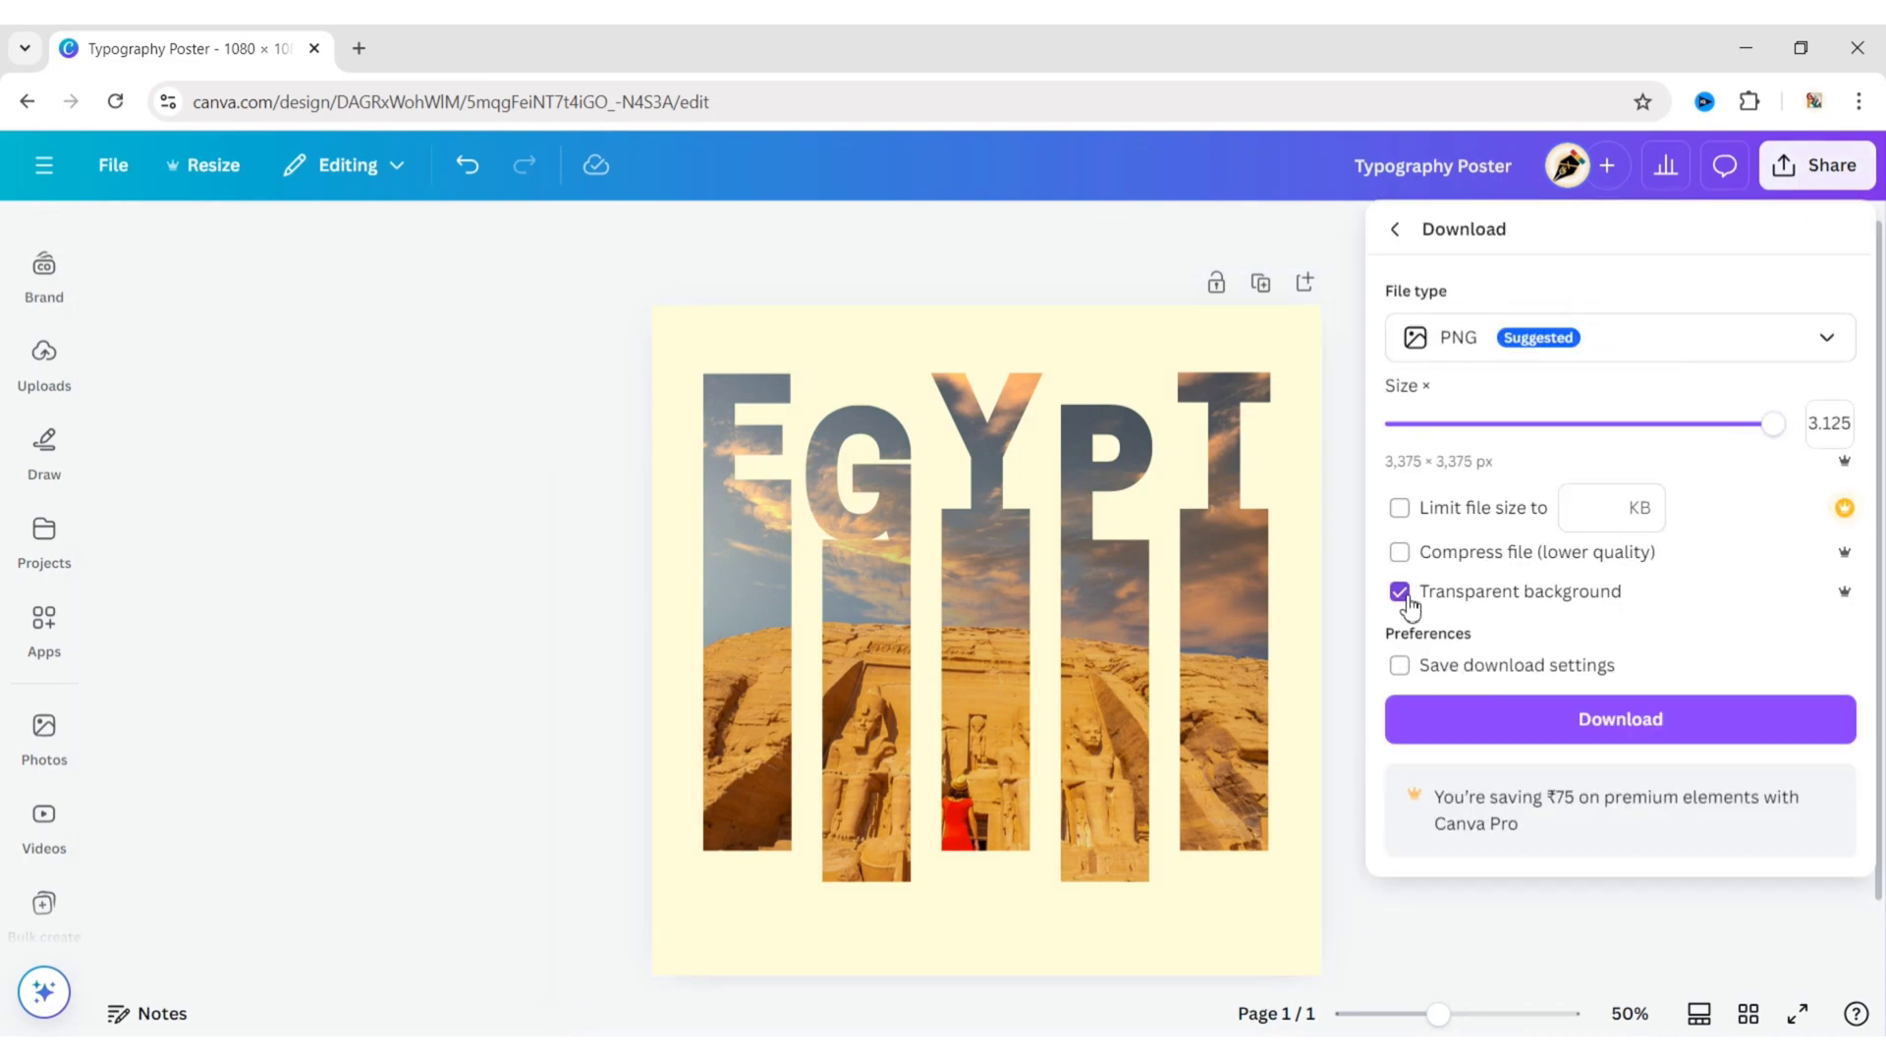
click(1550, 723)
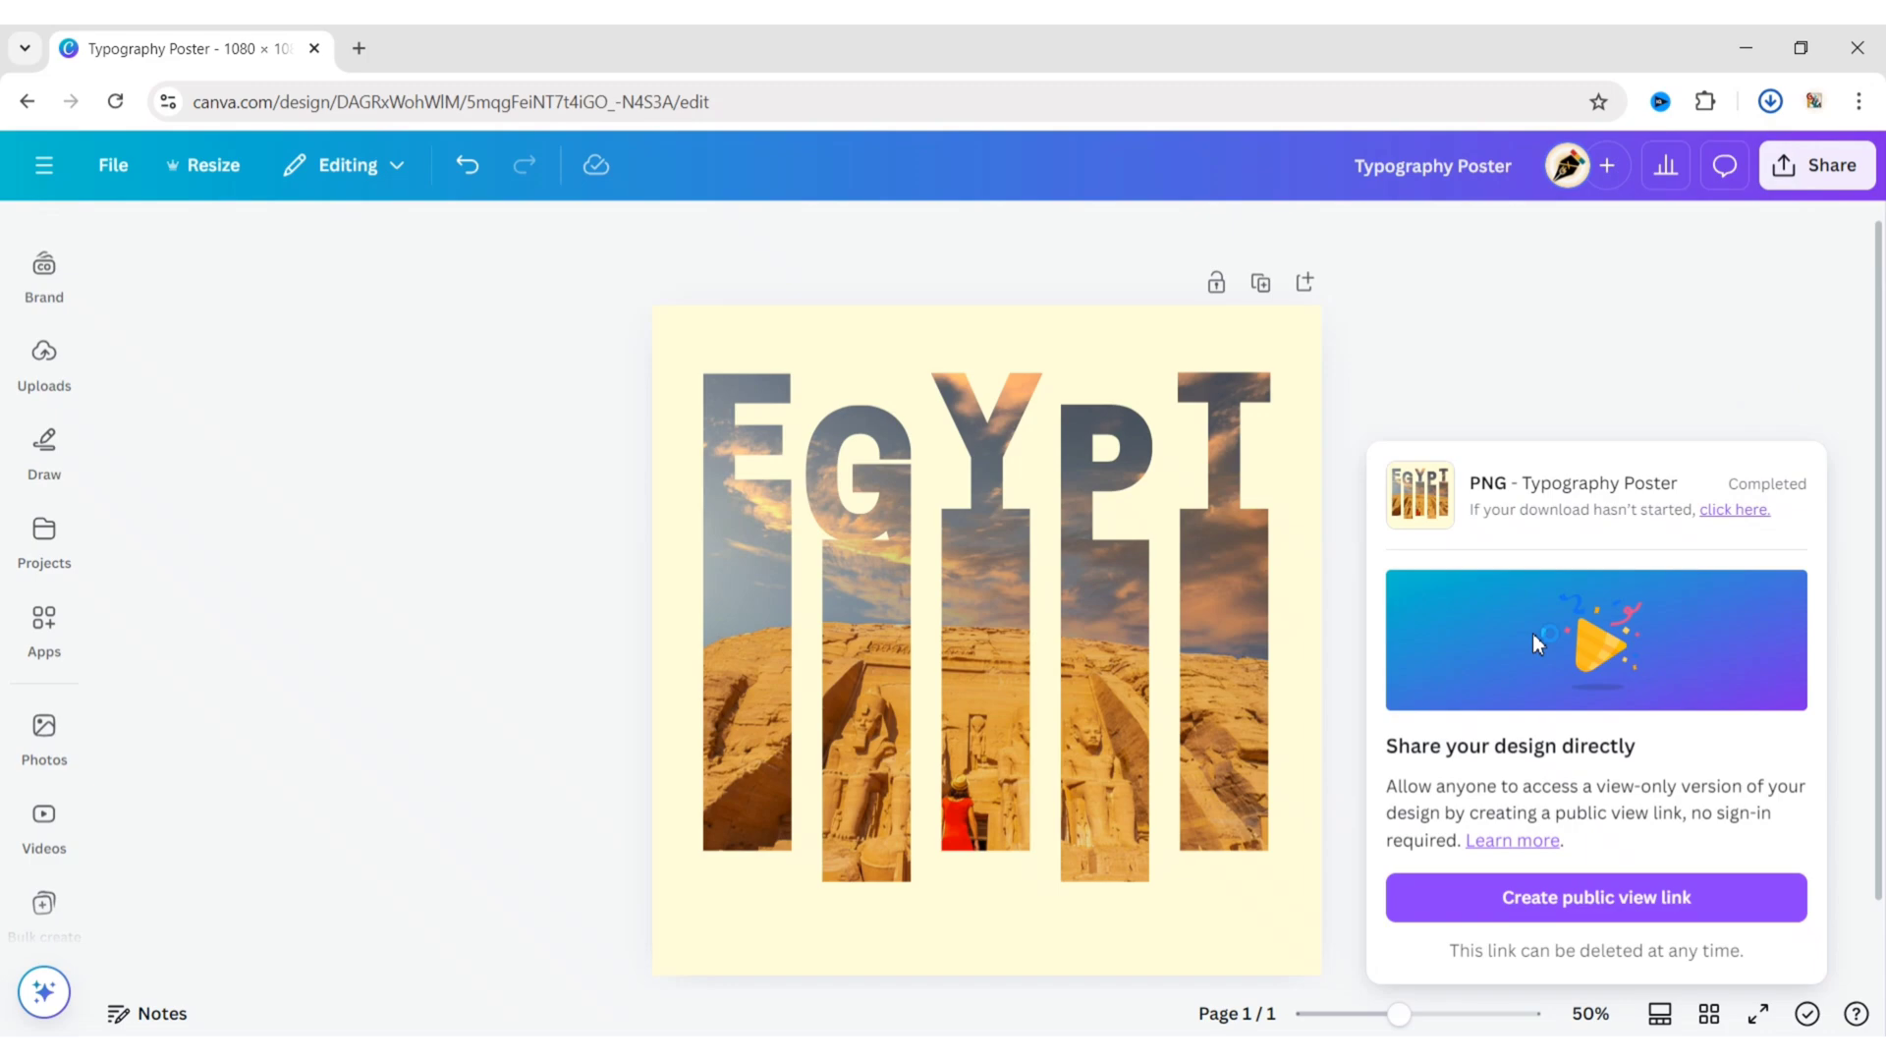
- Add the uploaded transparent EGYPT lettering image to the page
drag(1609, 184, 72, 366)
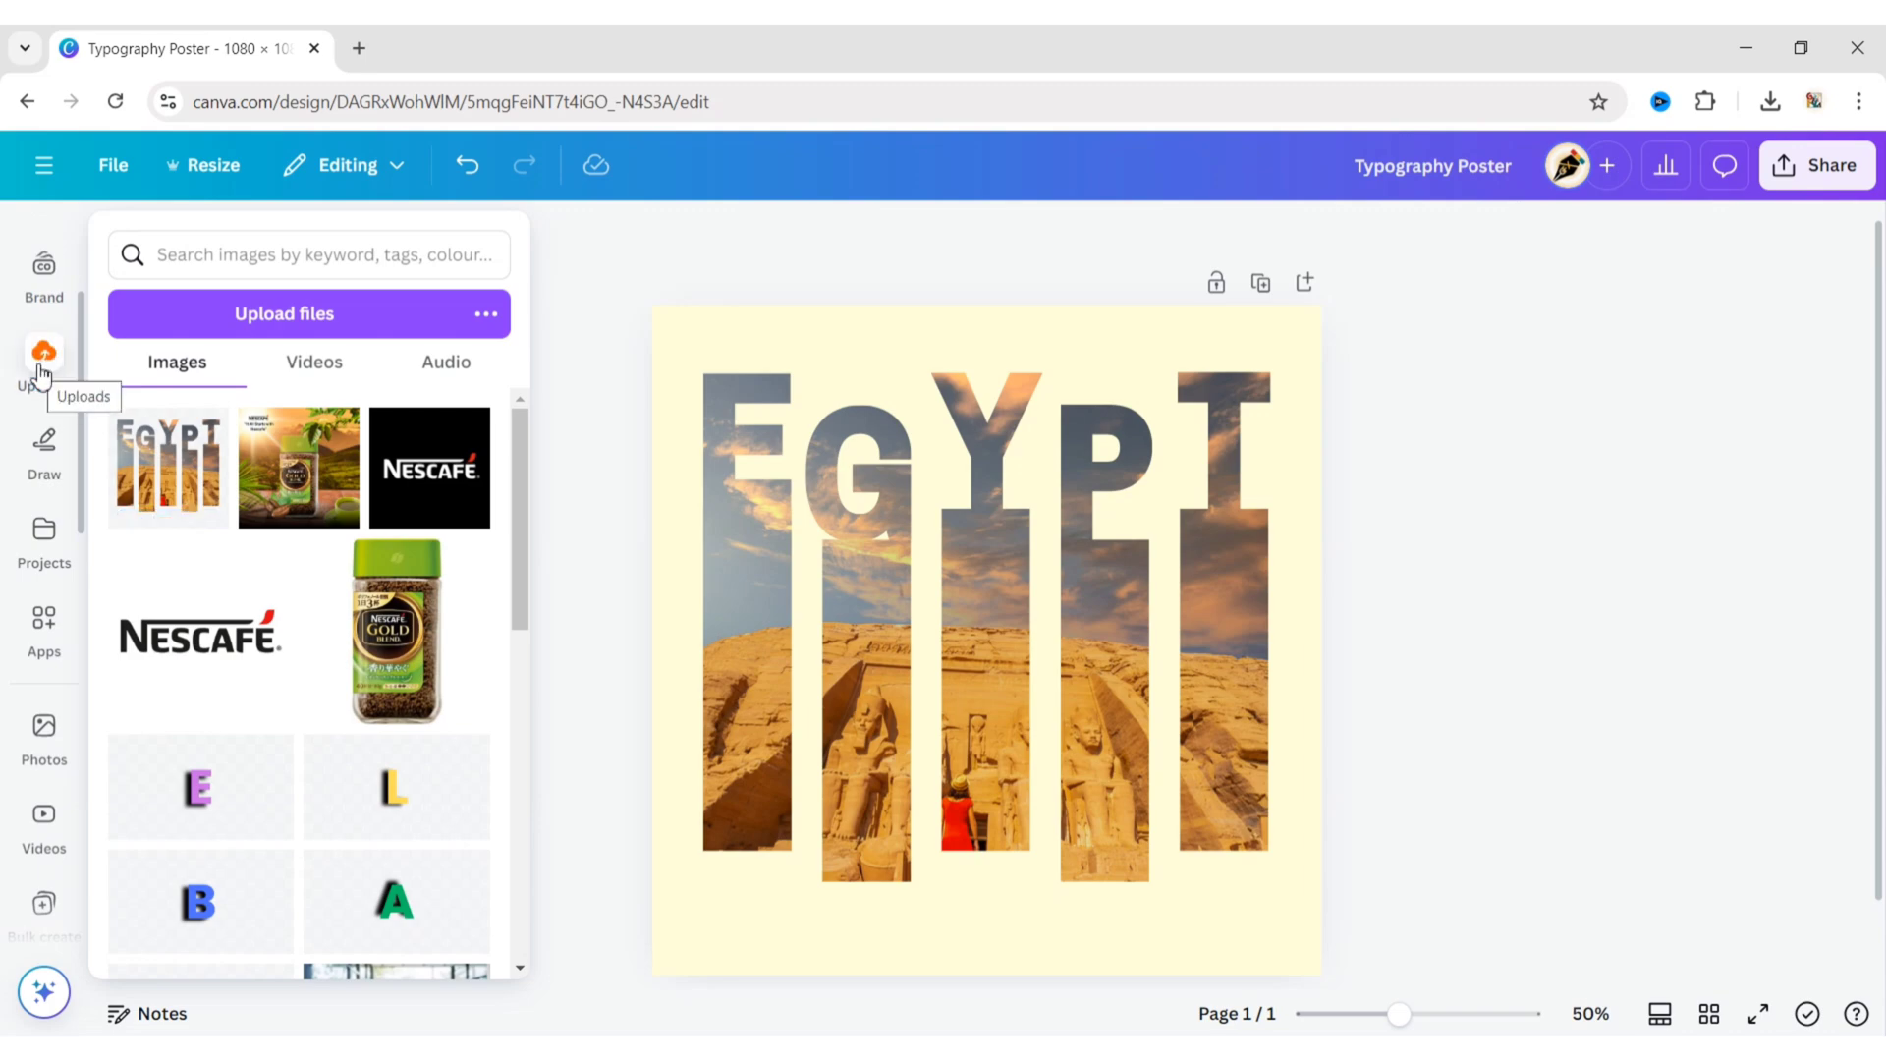
click(163, 483)
click(580, 582)
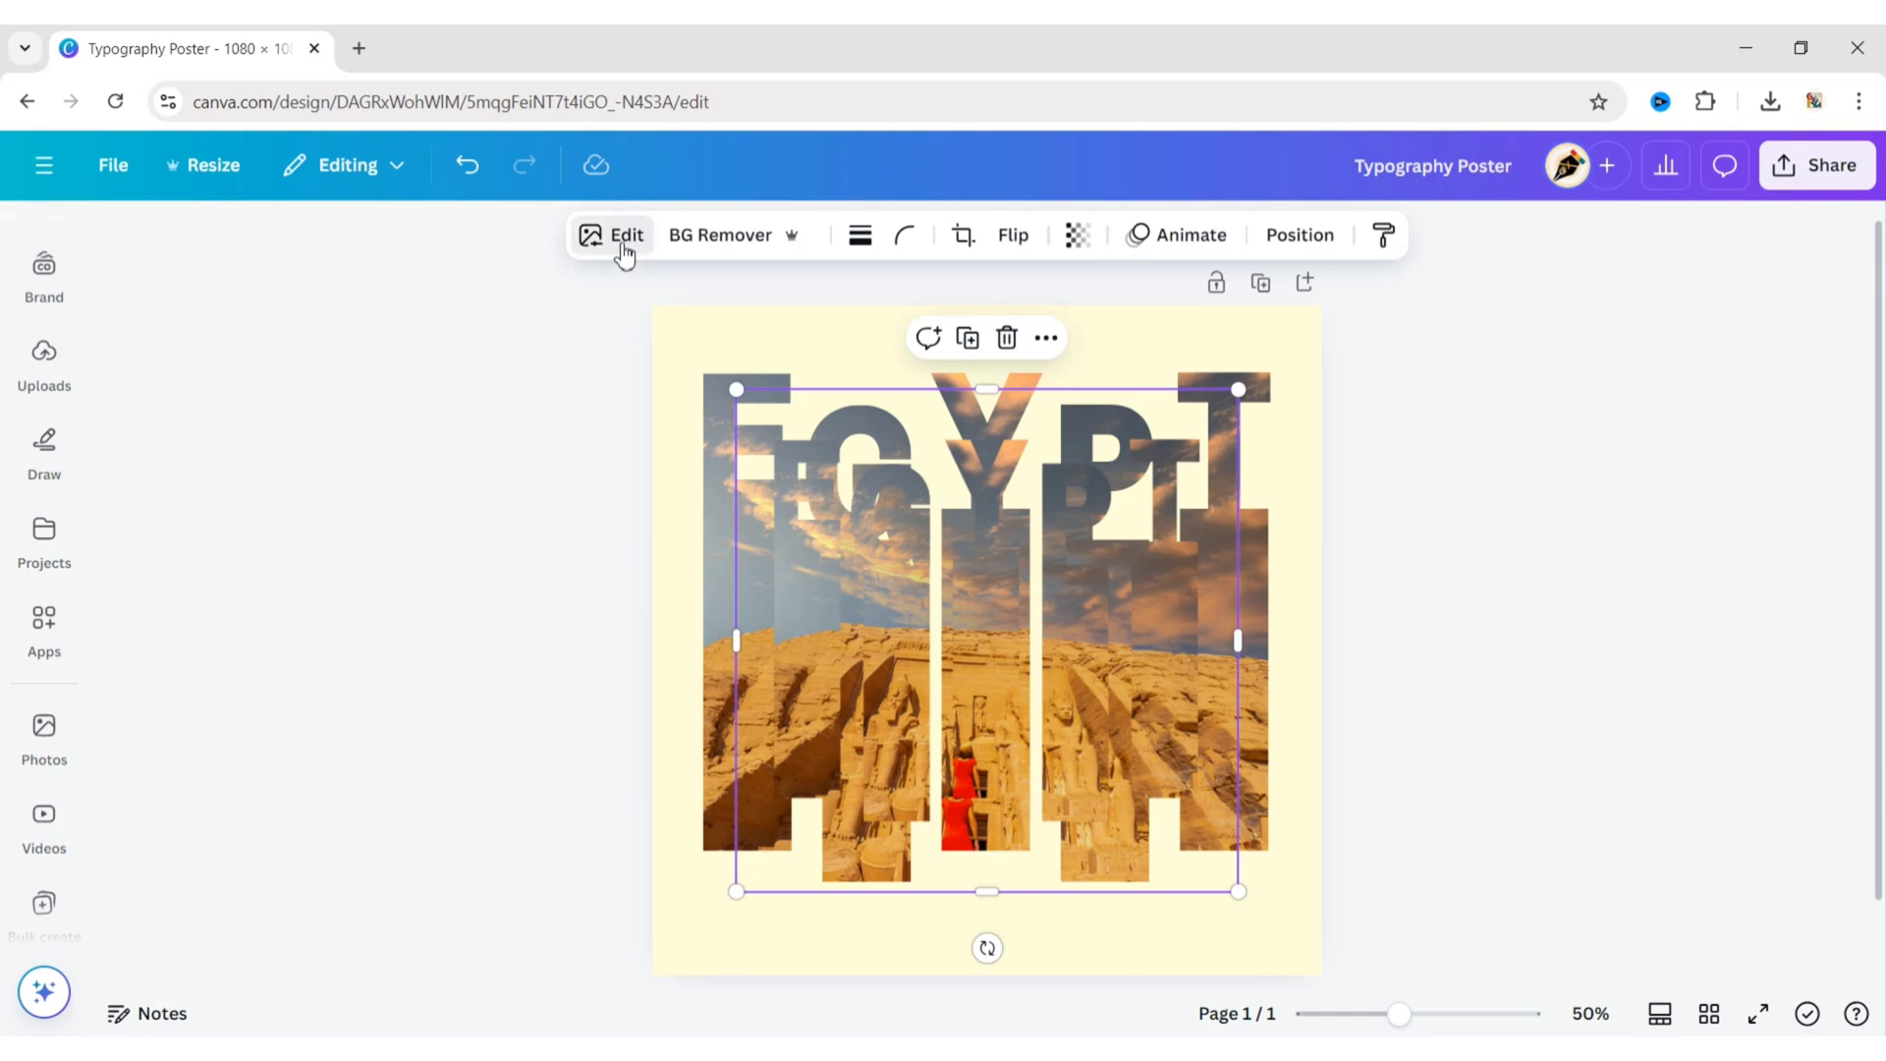
- Apply a custom Duotone effect to the added EGYPT image and set its highlights to black to make a solid silhouette
click(623, 246)
click(280, 889)
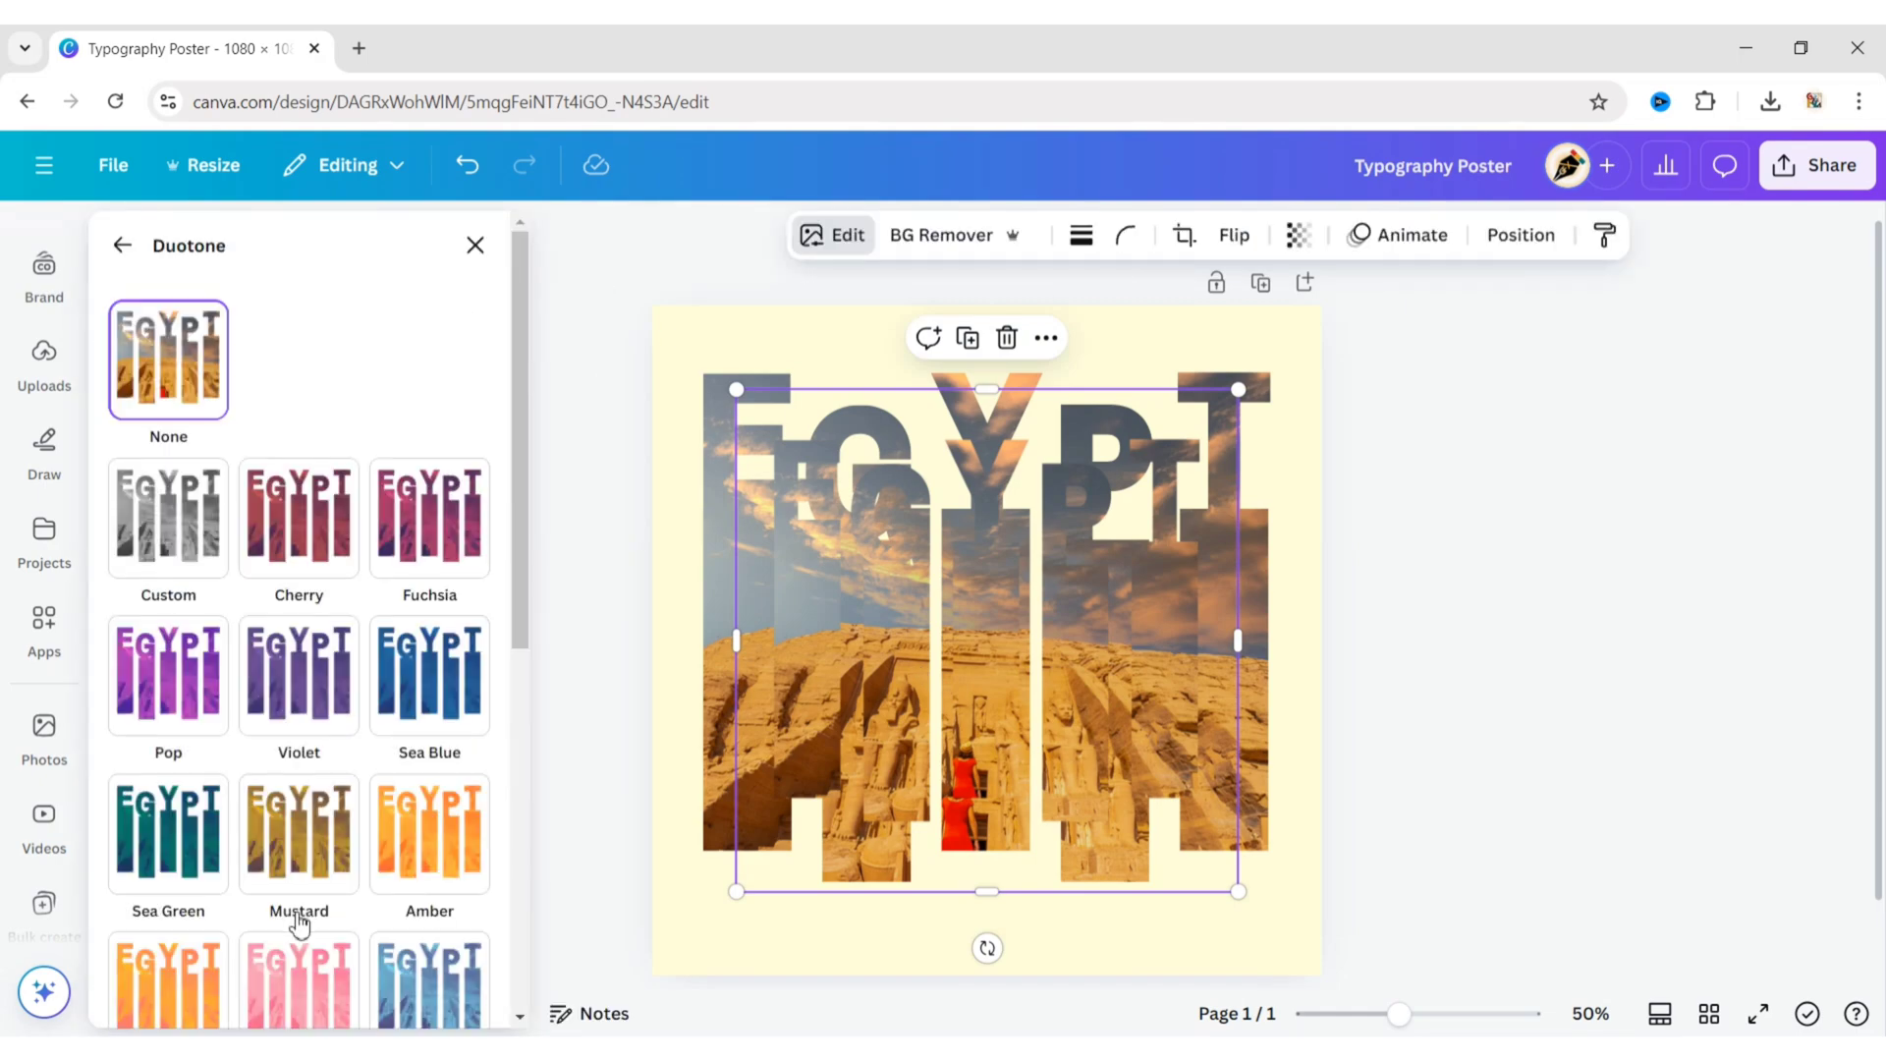
click(177, 545)
click(472, 648)
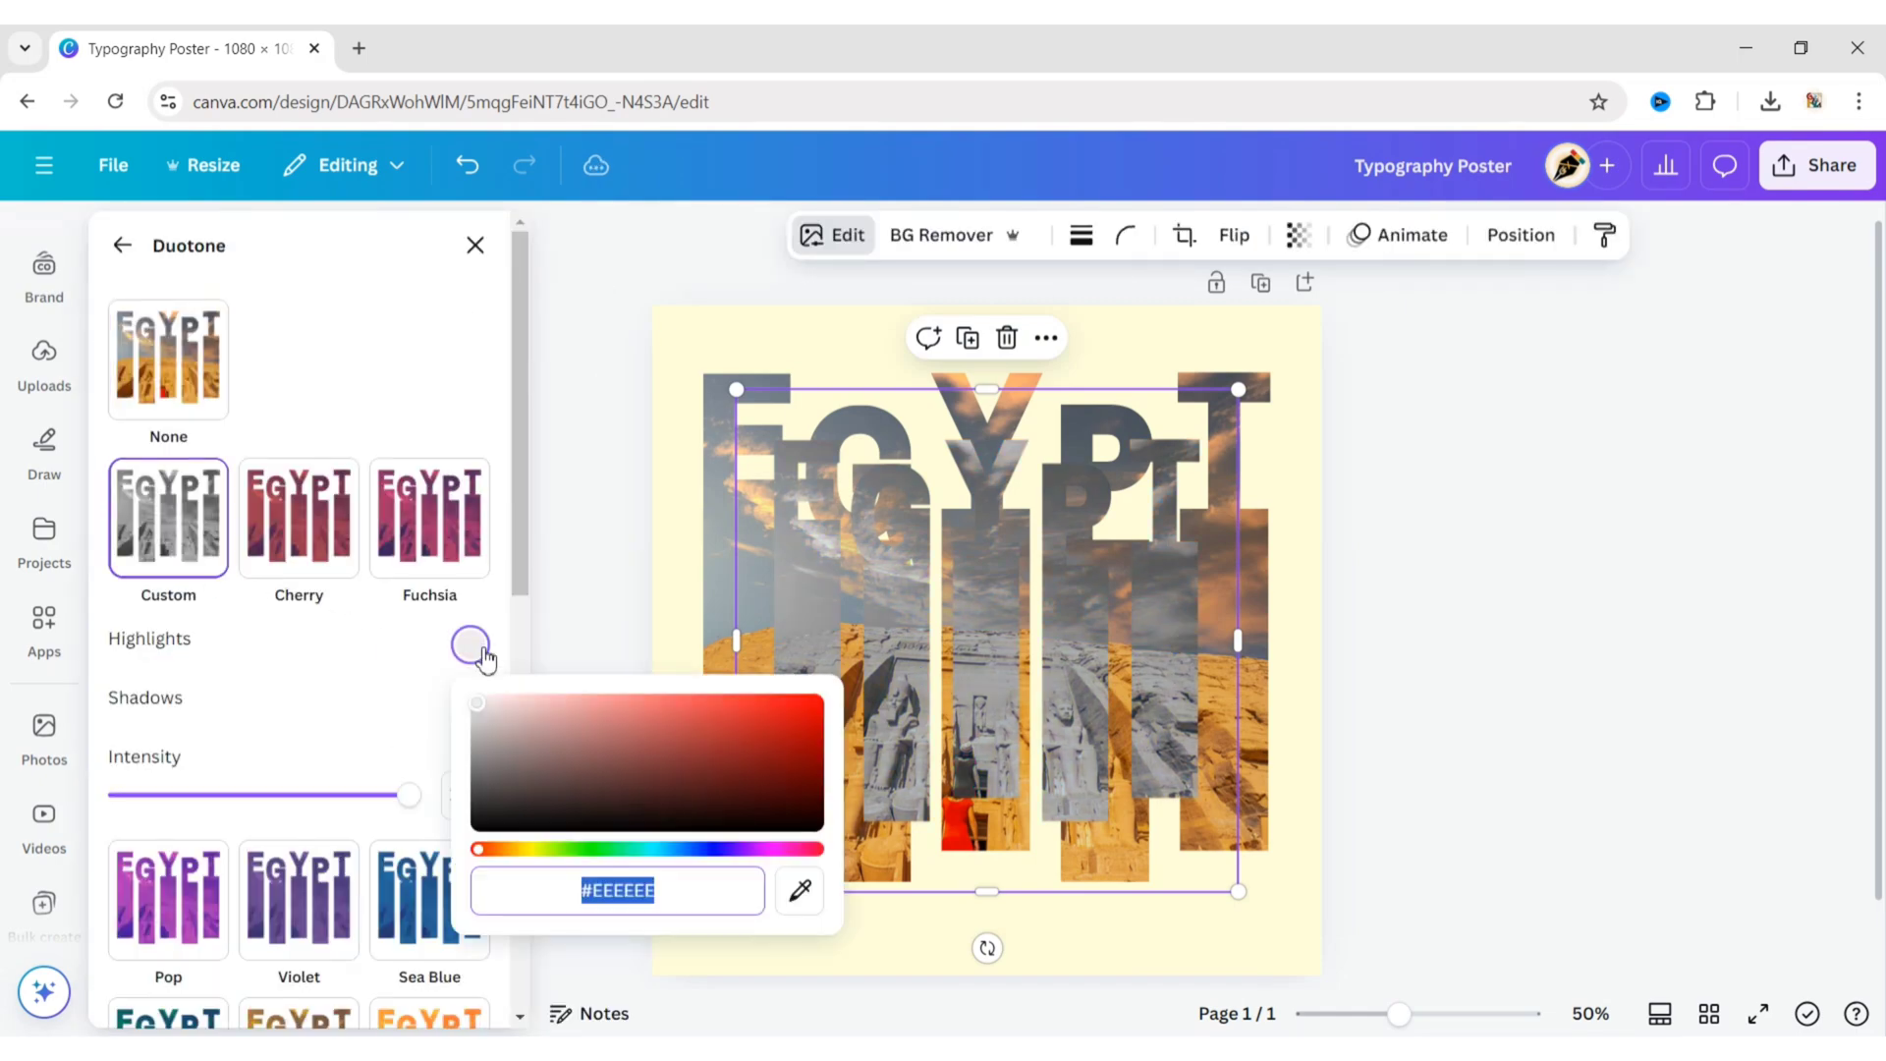
drag(477, 701, 455, 861)
click(372, 391)
click(119, 246)
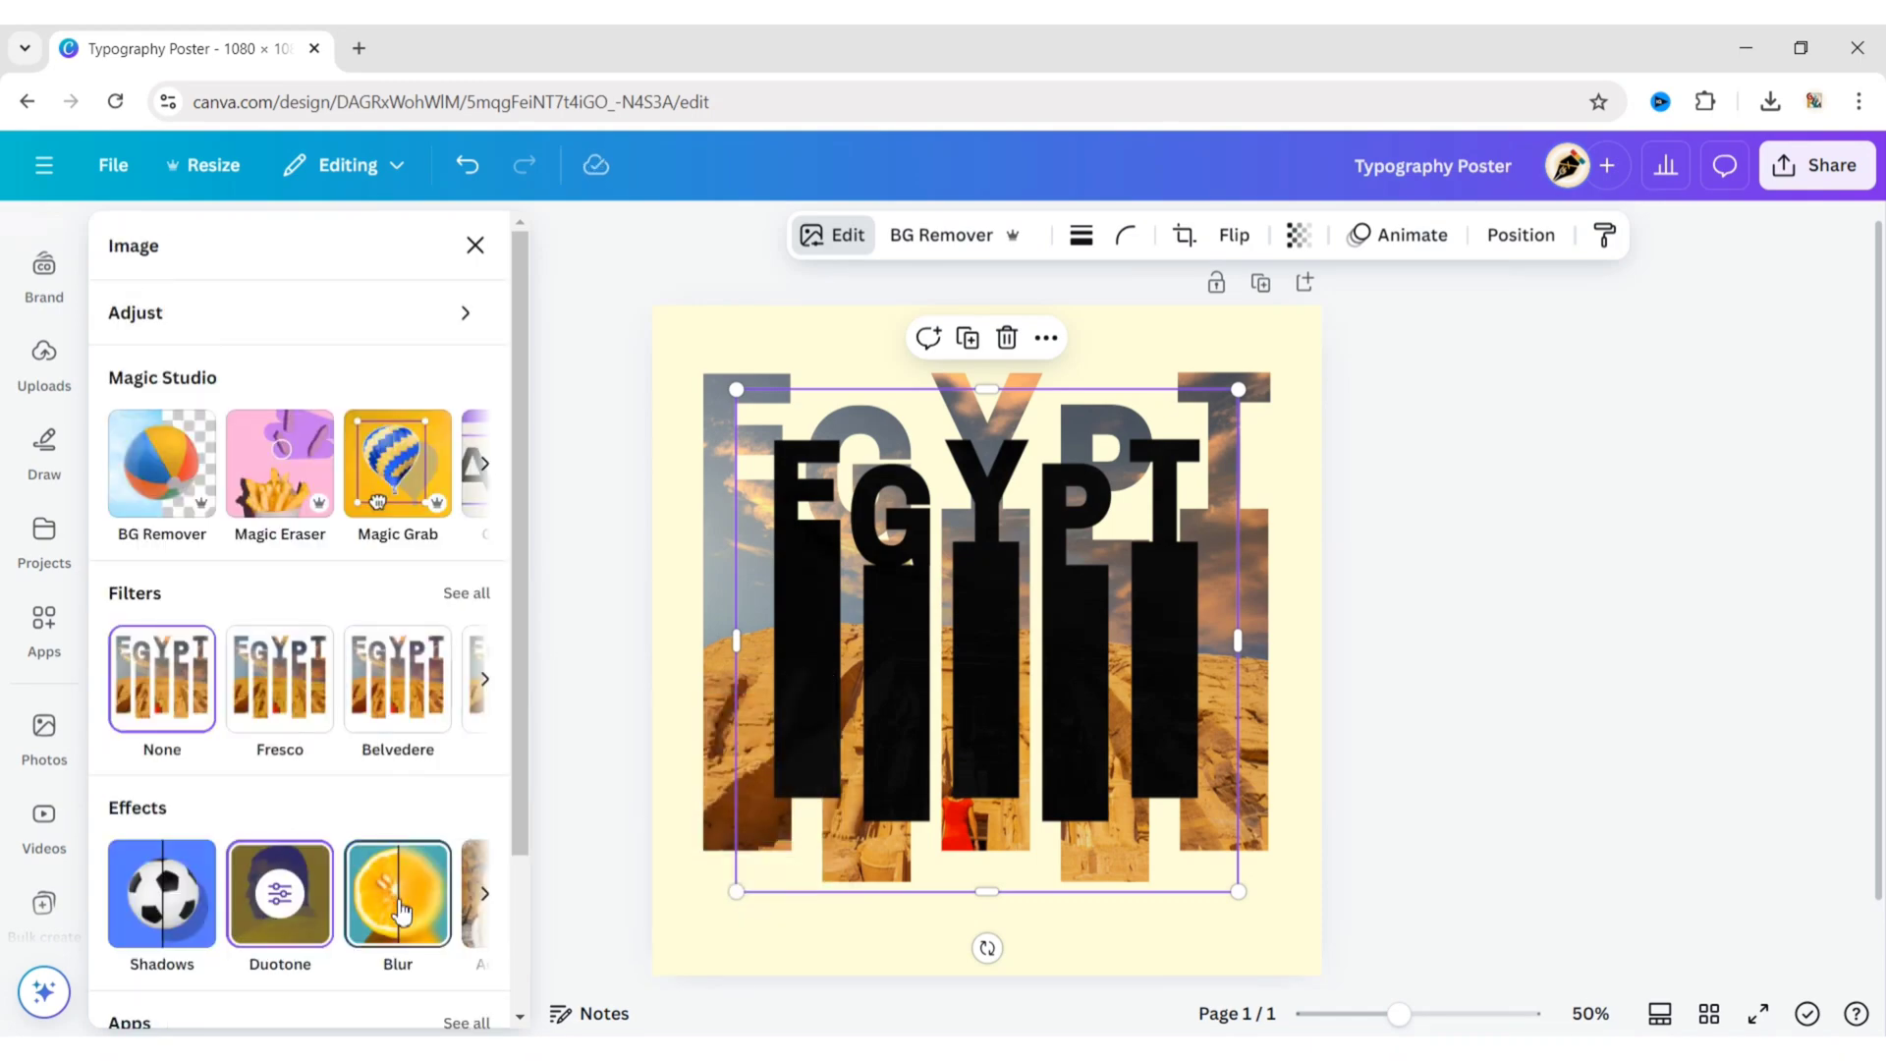
- Blur the whole black EGYPT silhouette at intensity 80 and close the image editing options
click(401, 909)
click(399, 339)
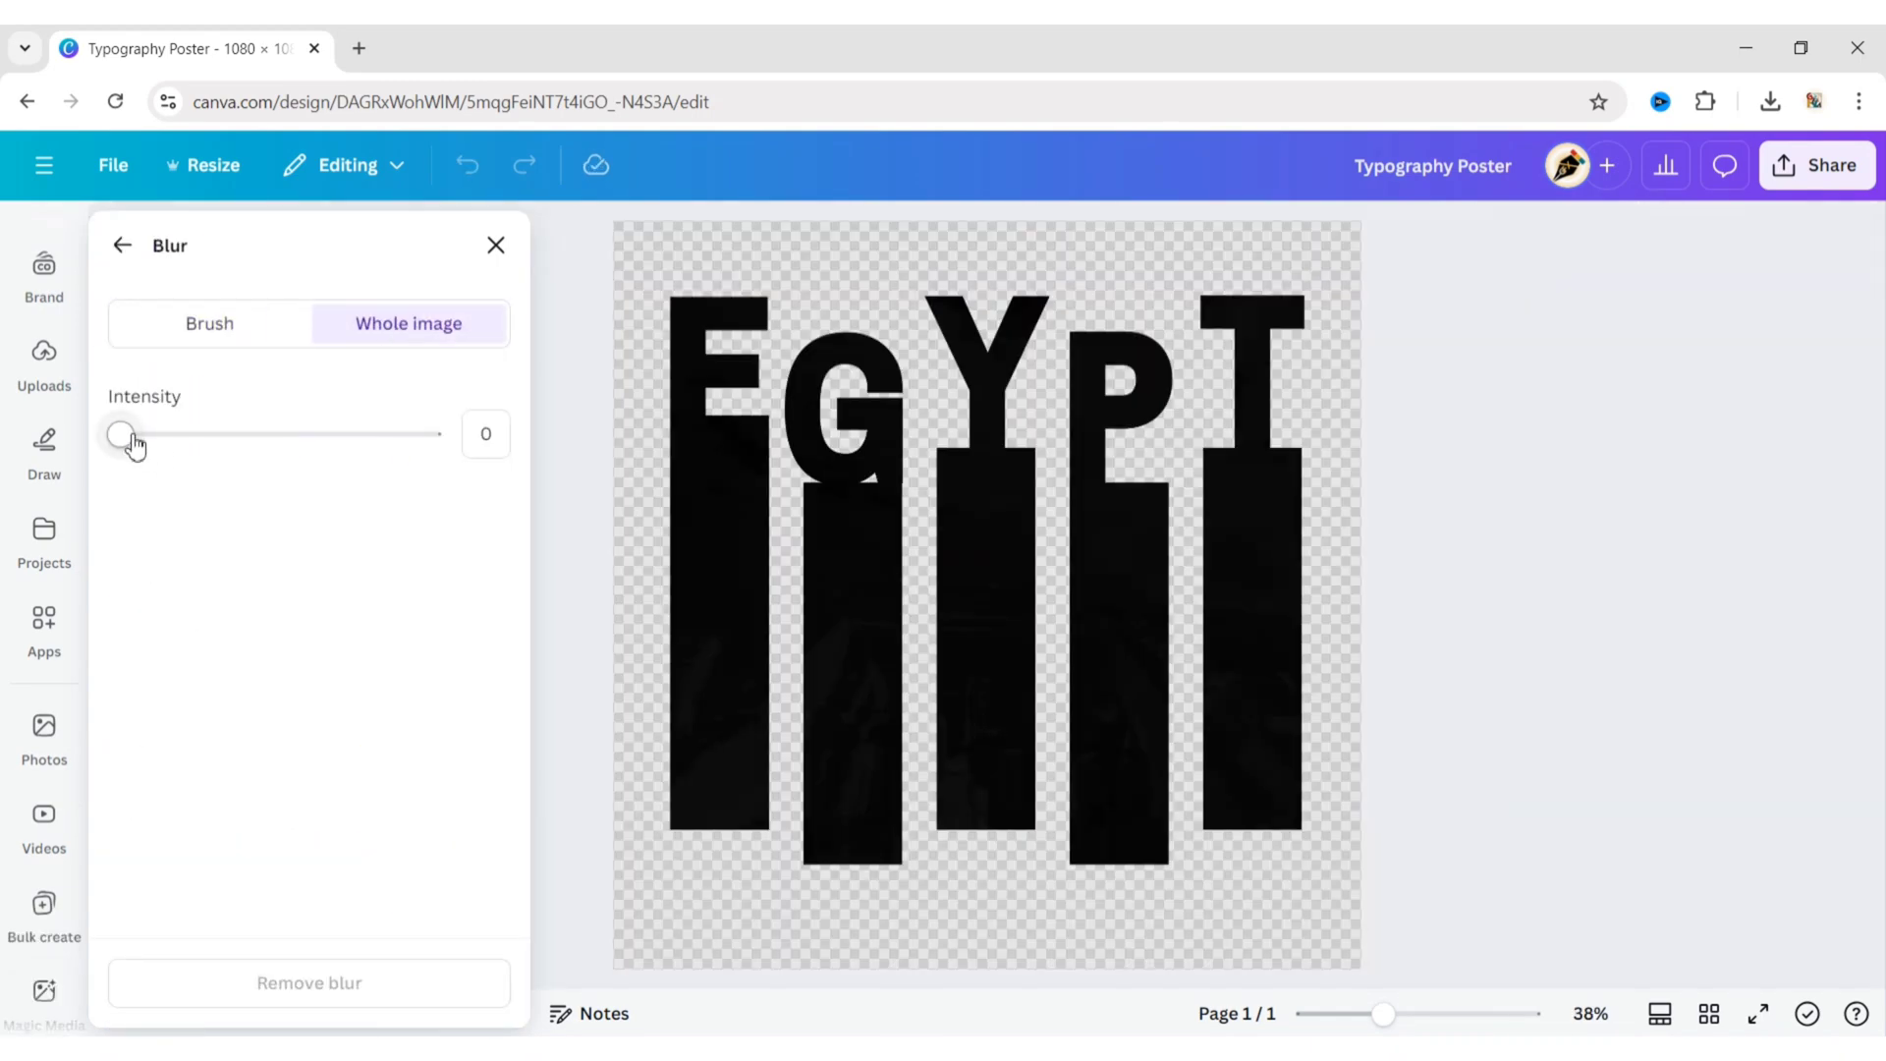
drag(134, 447, 376, 492)
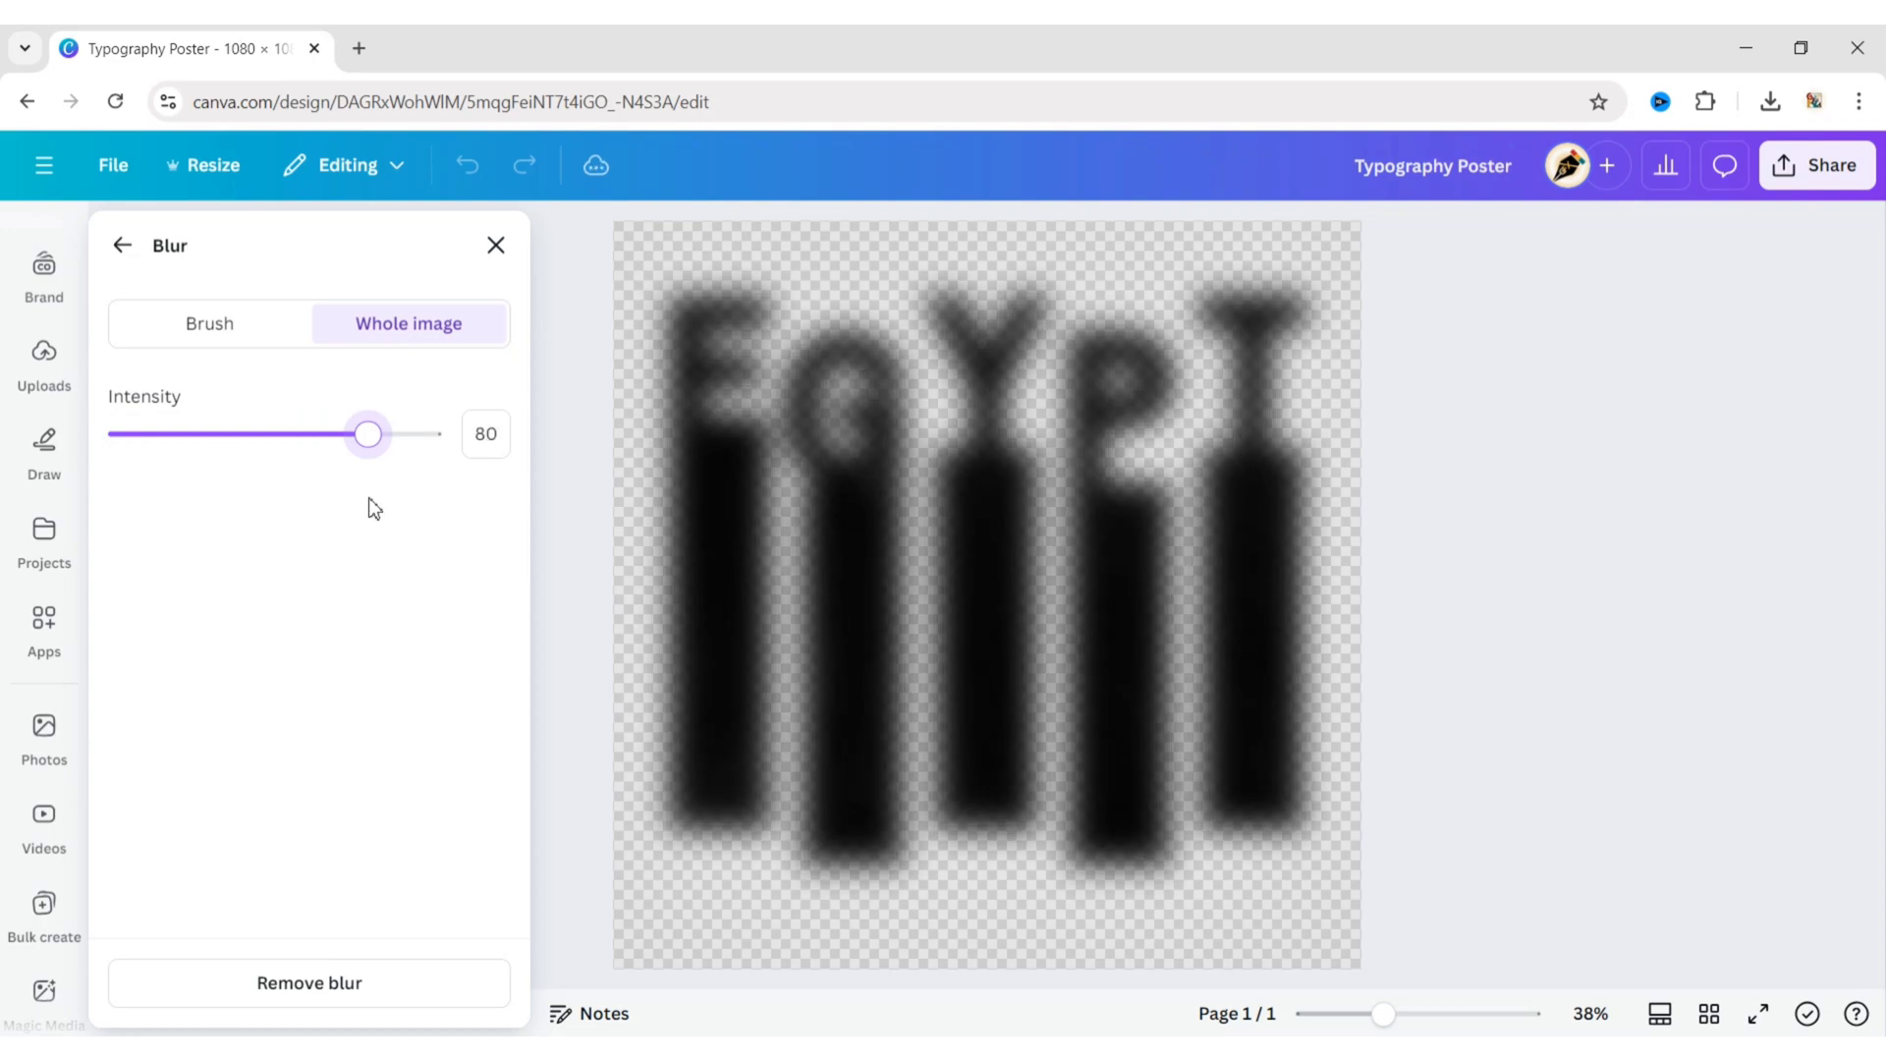
click(123, 244)
click(476, 246)
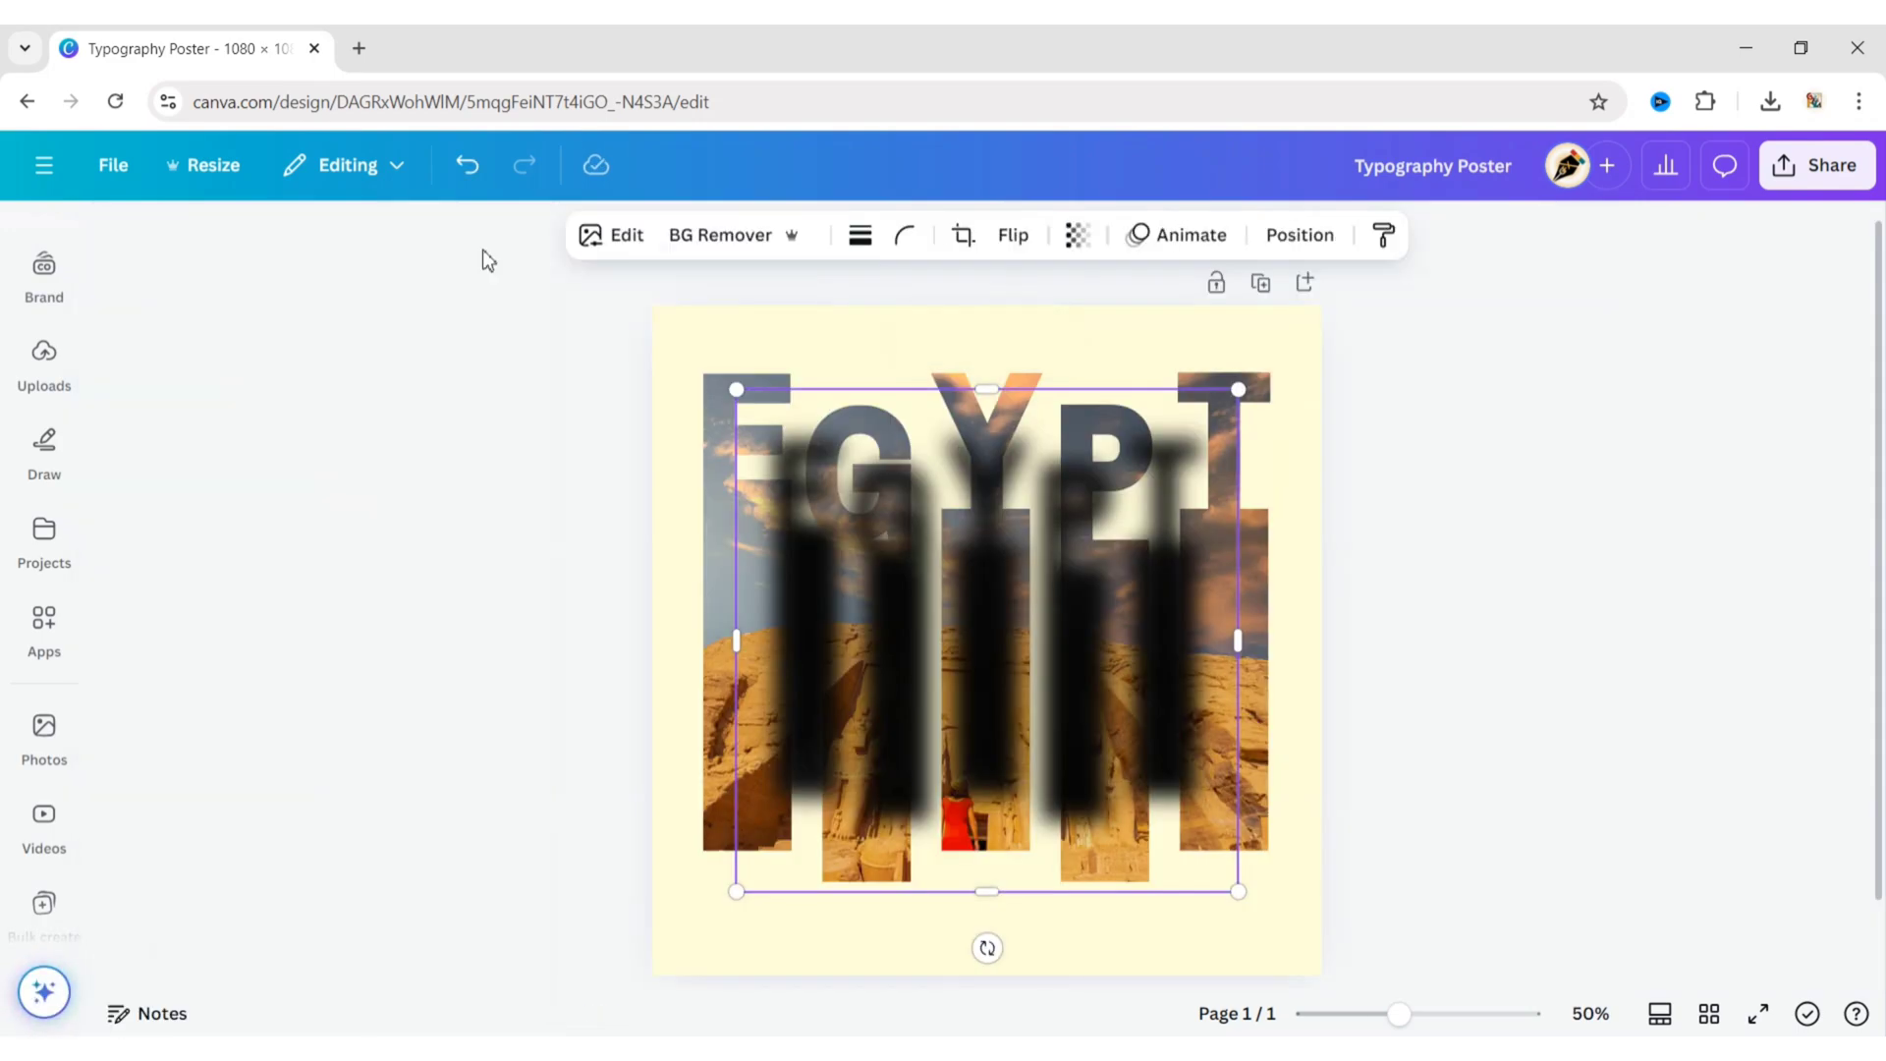
- Align the blurred silhouette to the page's lower-left corner, enlarge it to the full page, and send it behind the photo lettering
drag(792, 867, 712, 952)
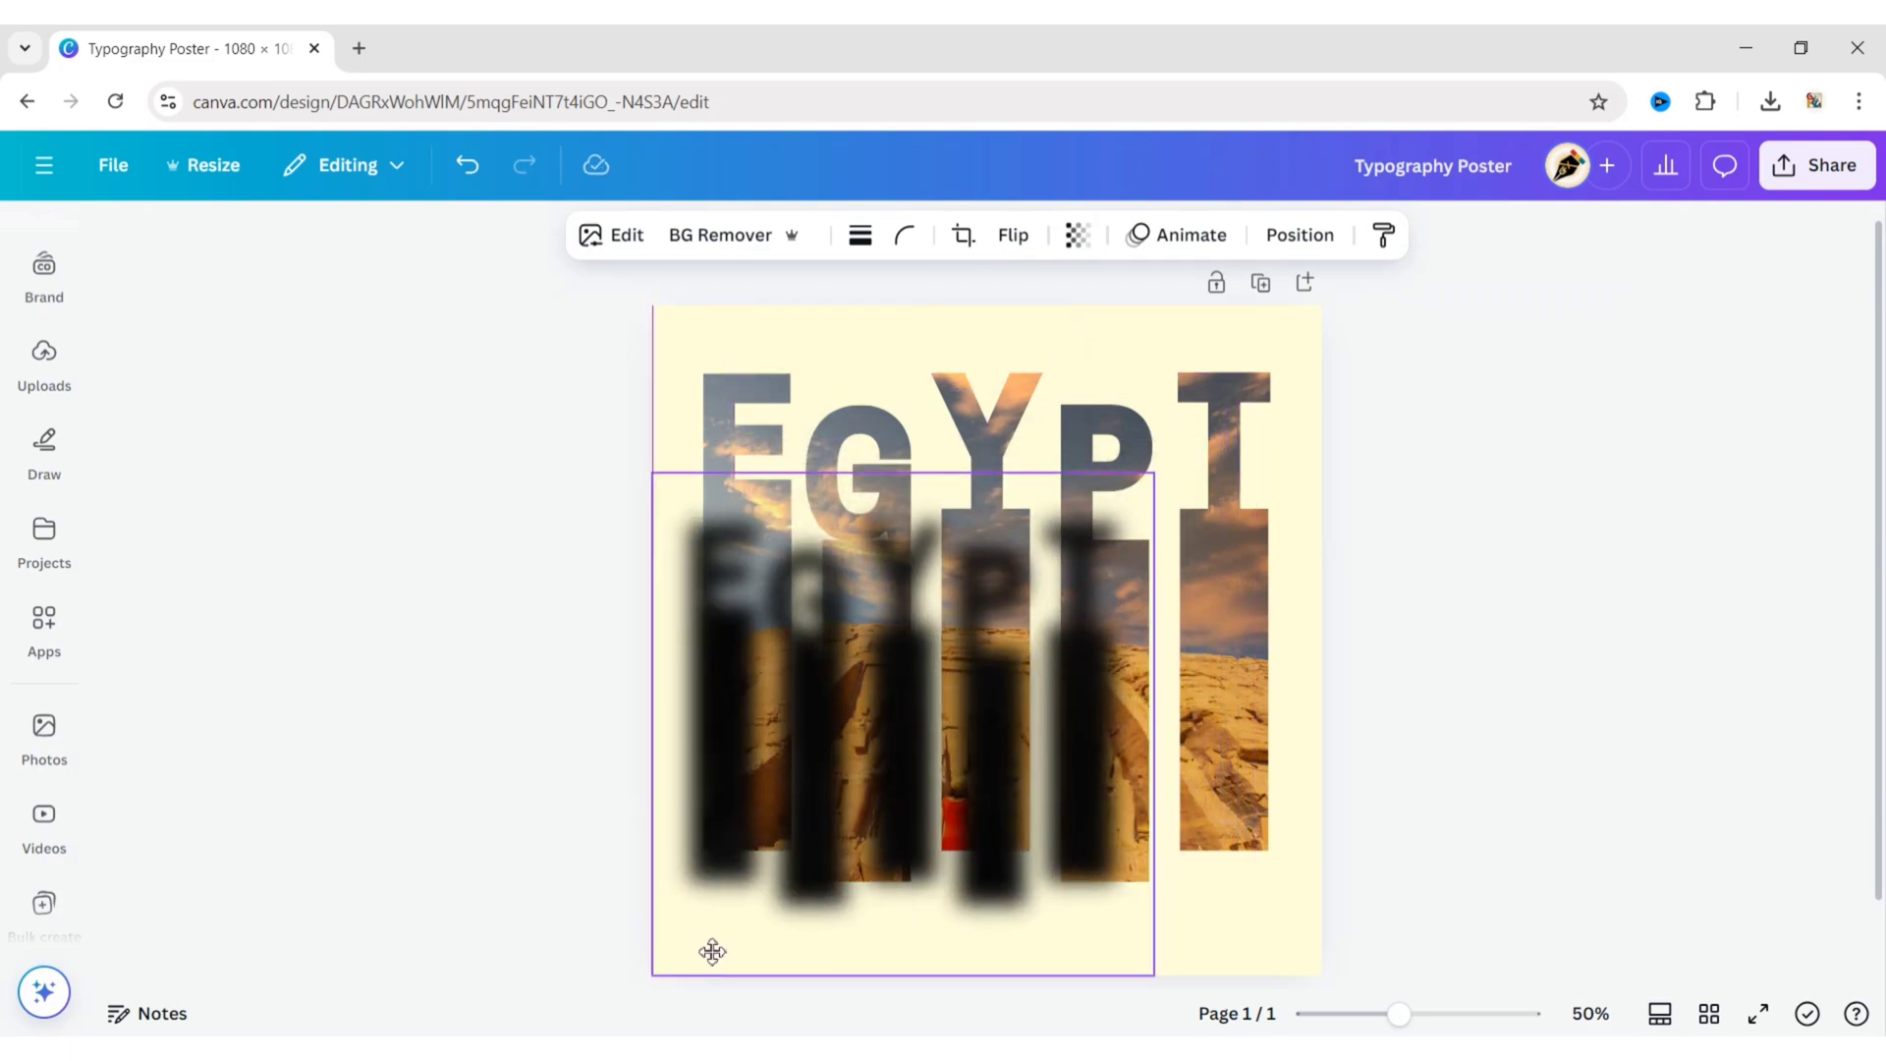
drag(1152, 482, 1344, 340)
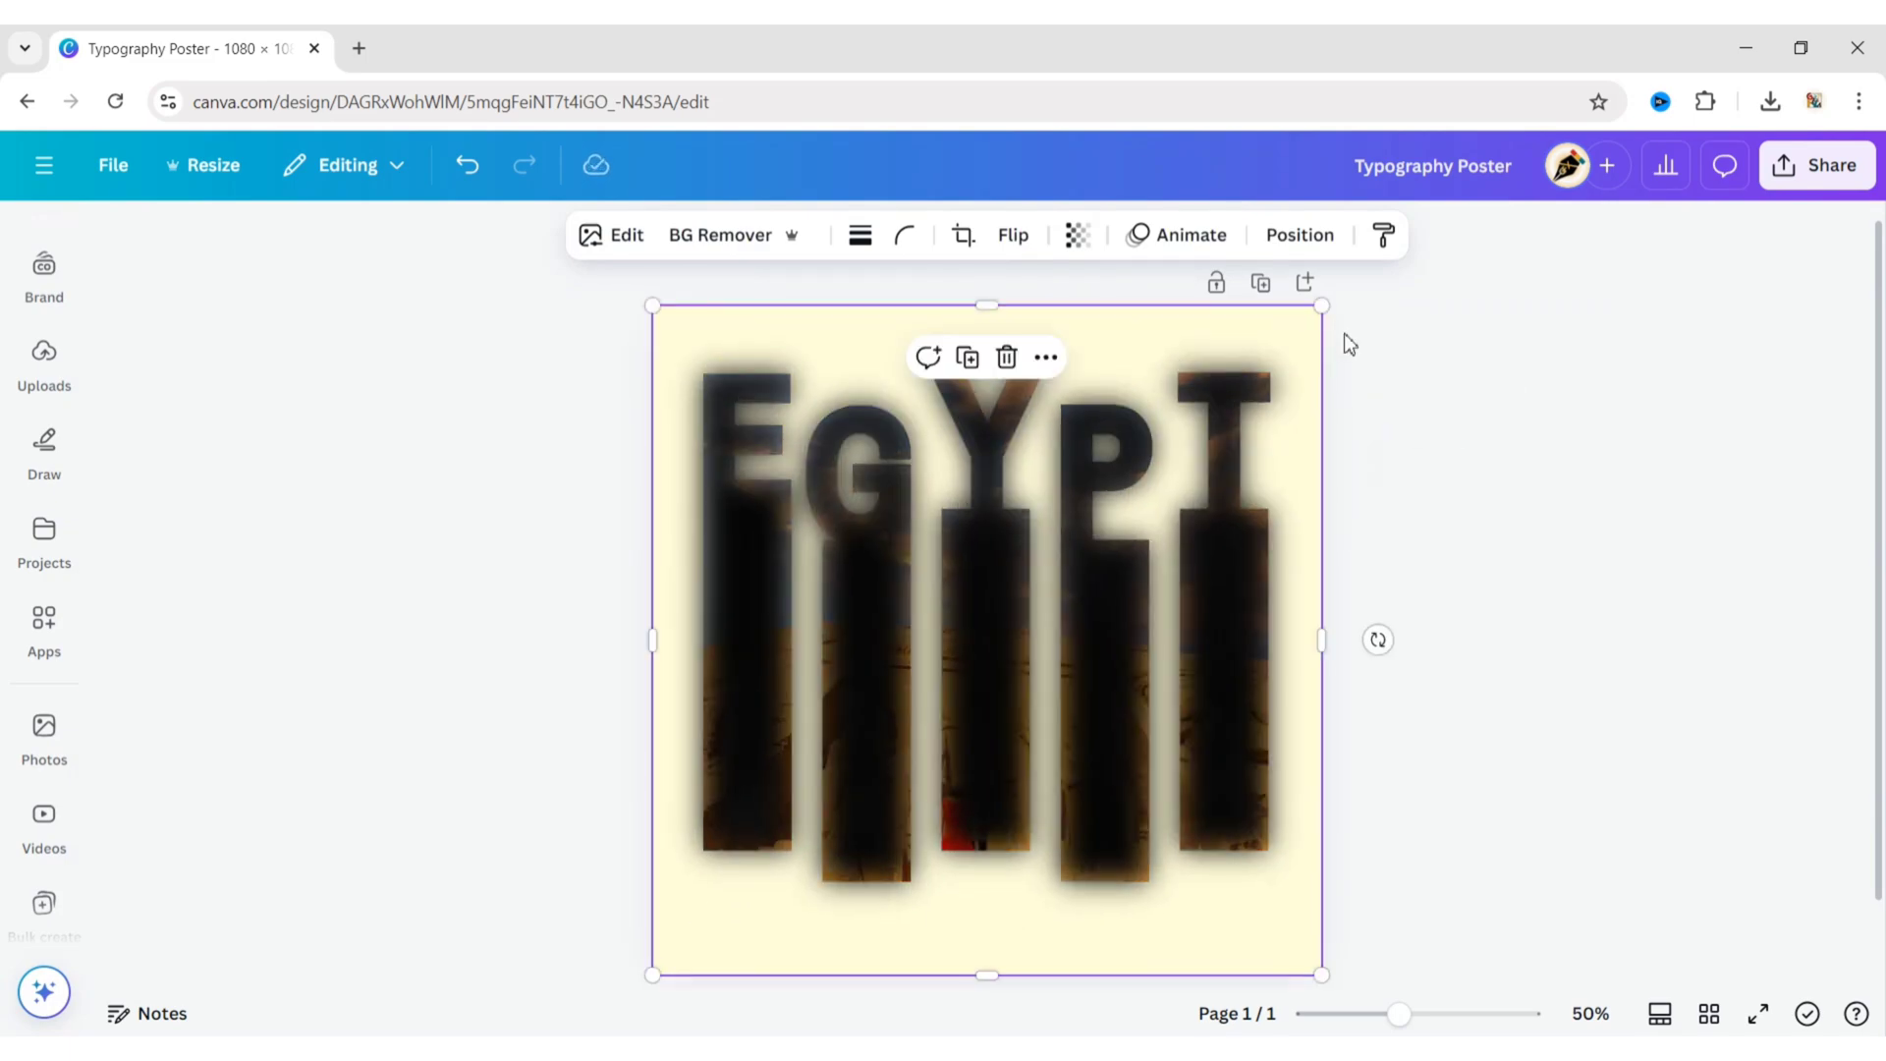
click(1301, 236)
click(431, 435)
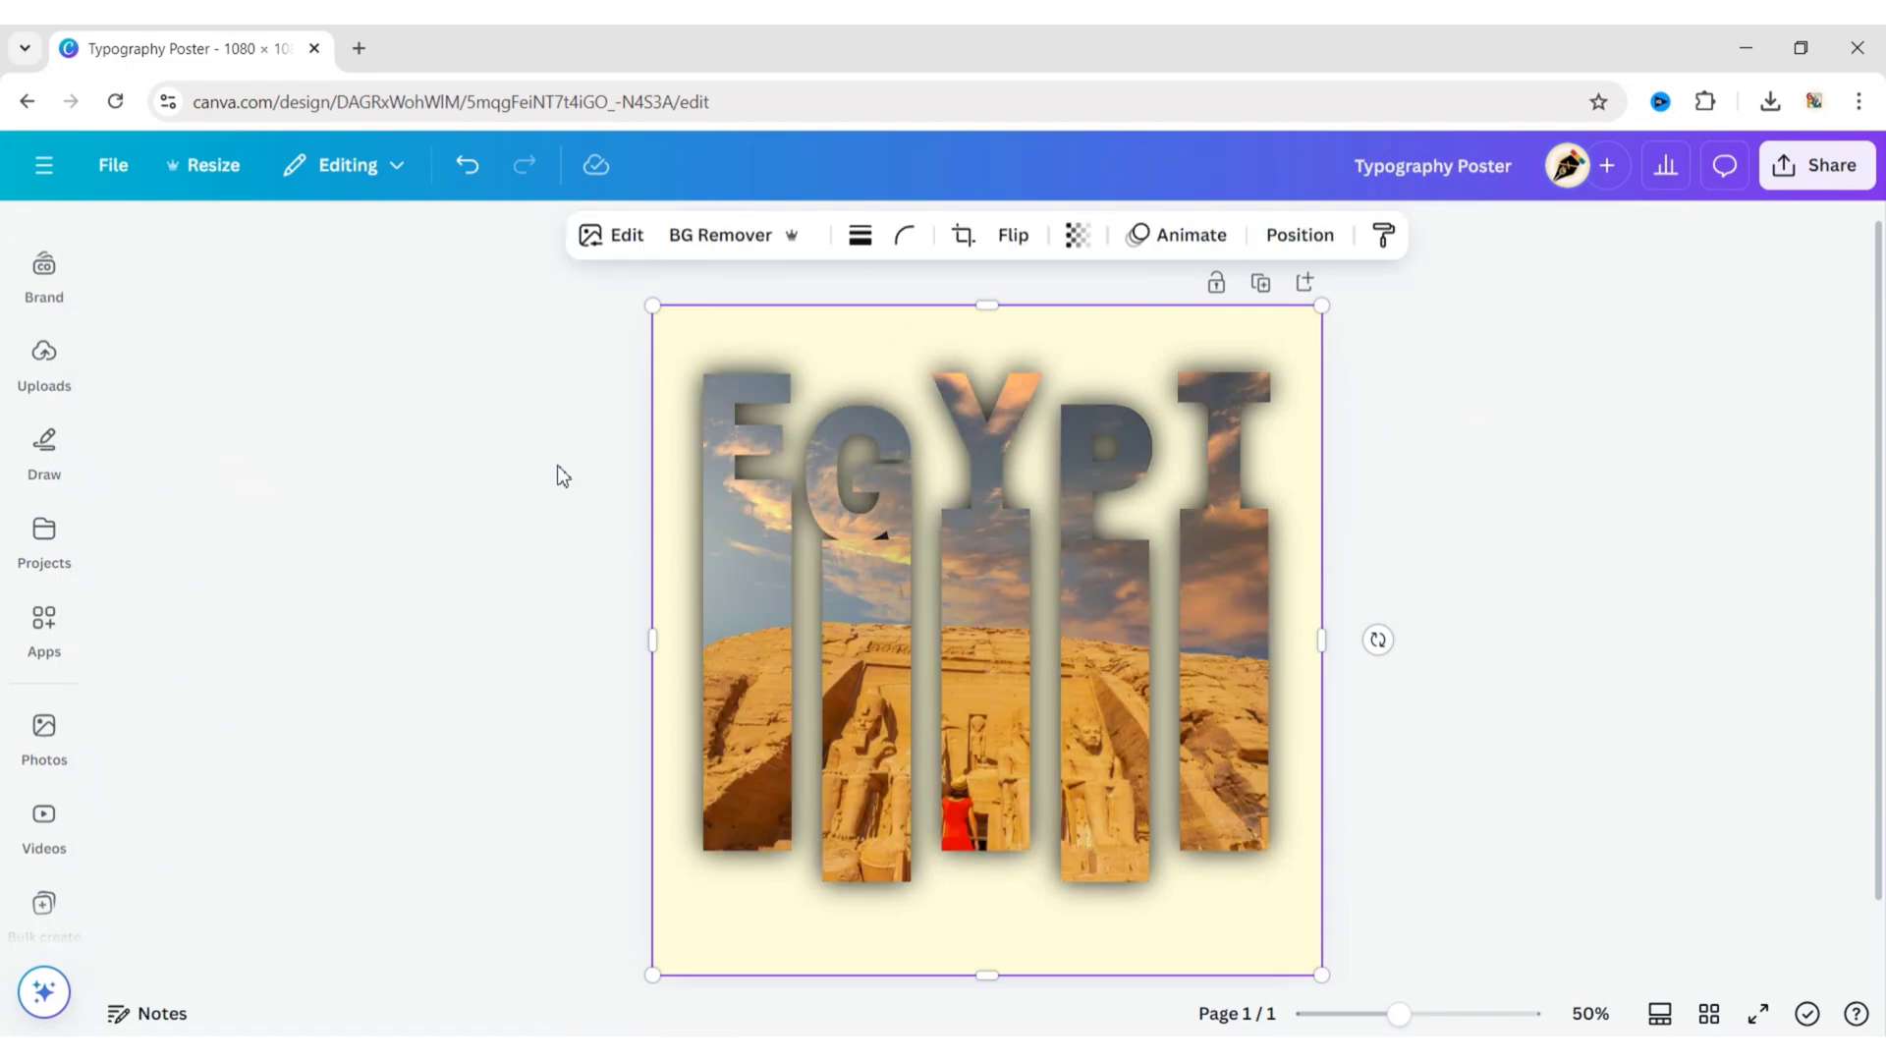
- Offset the blurred silhouette slightly down and right as a drop shadow, set its transparency to 73, and deselect it
click(1559, 499)
click(1275, 922)
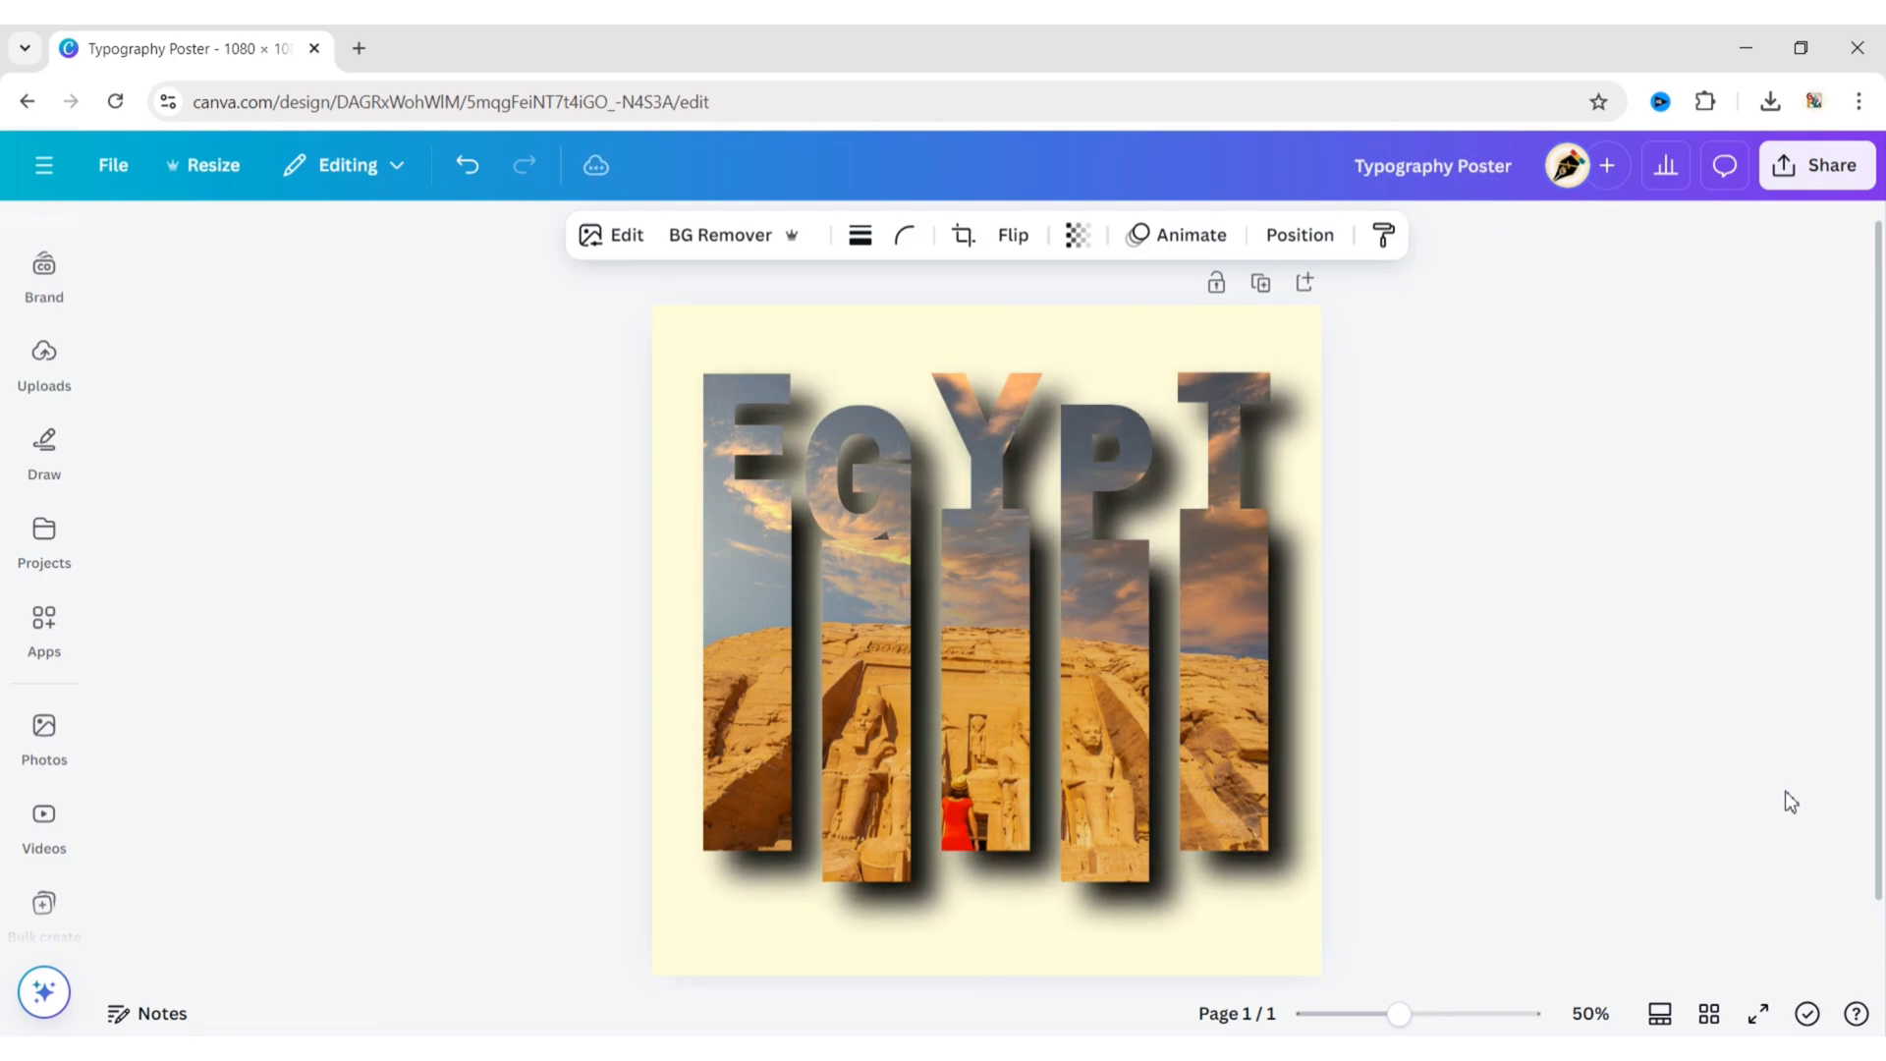
click(1089, 250)
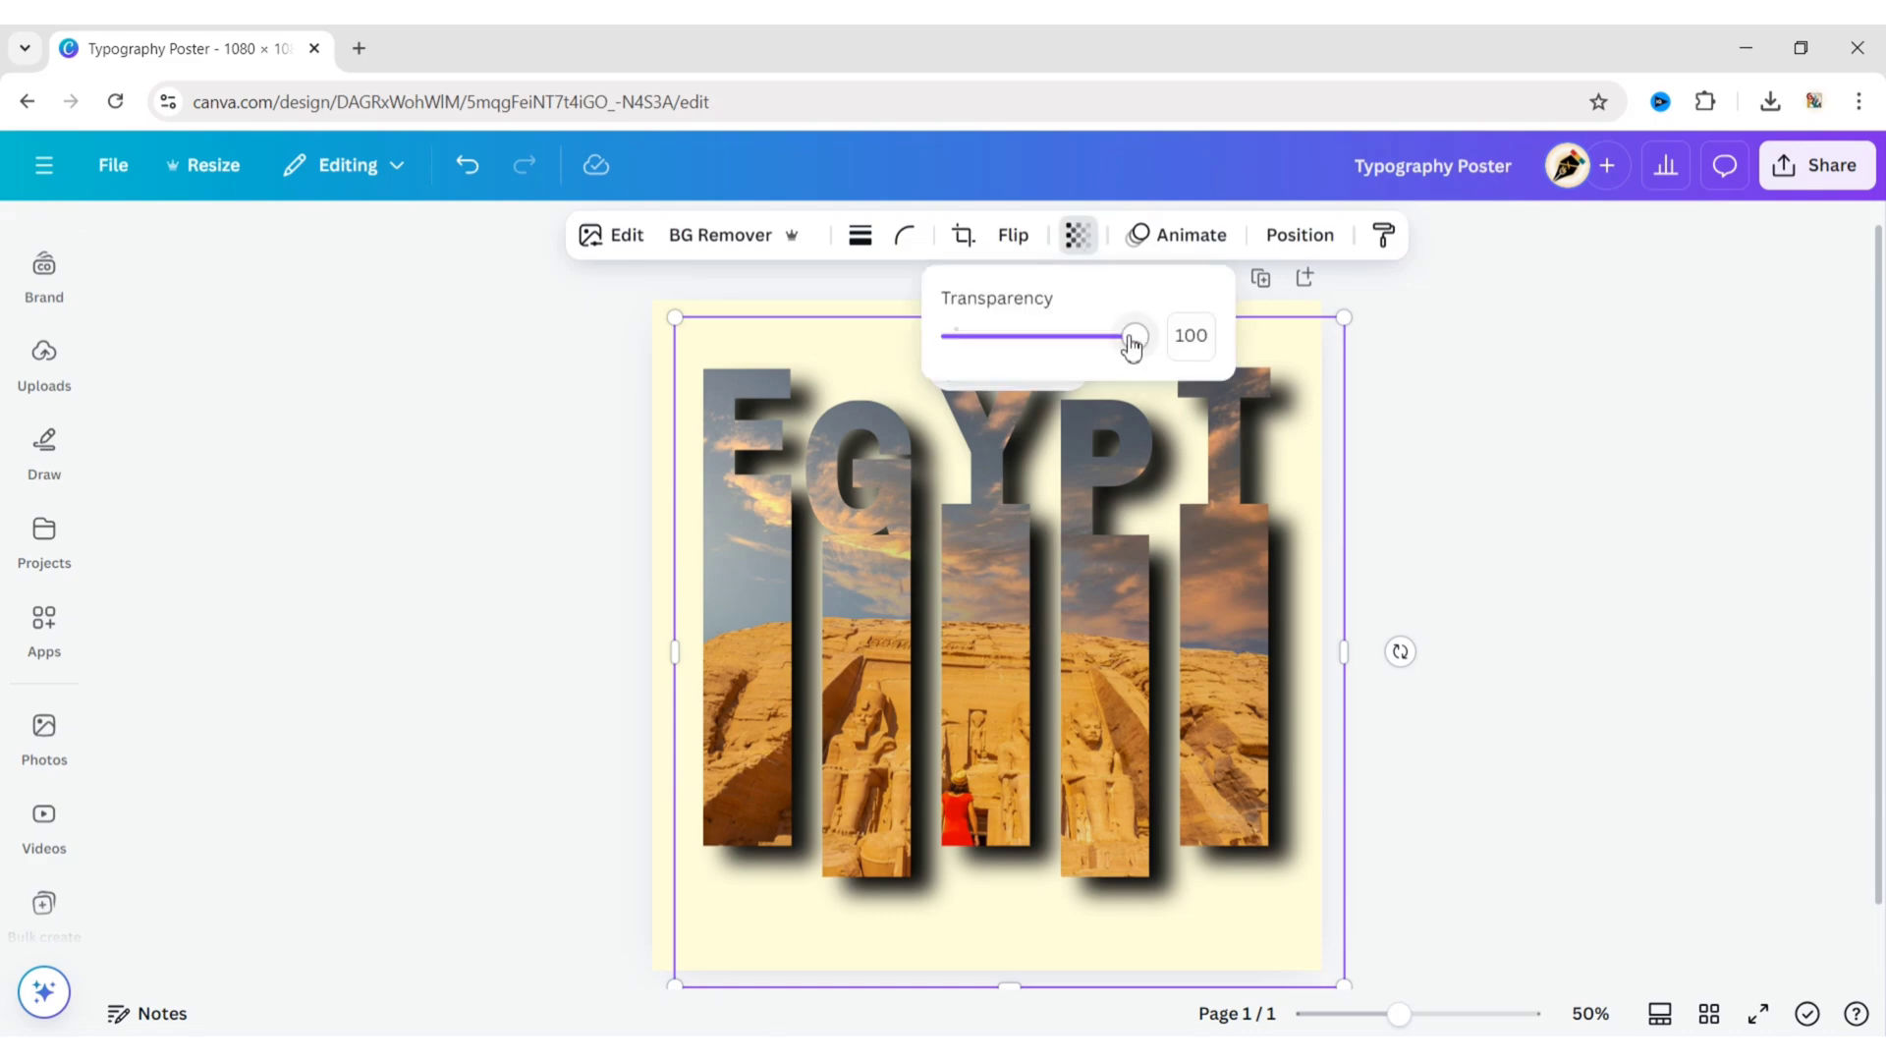
drag(1133, 343, 1092, 389)
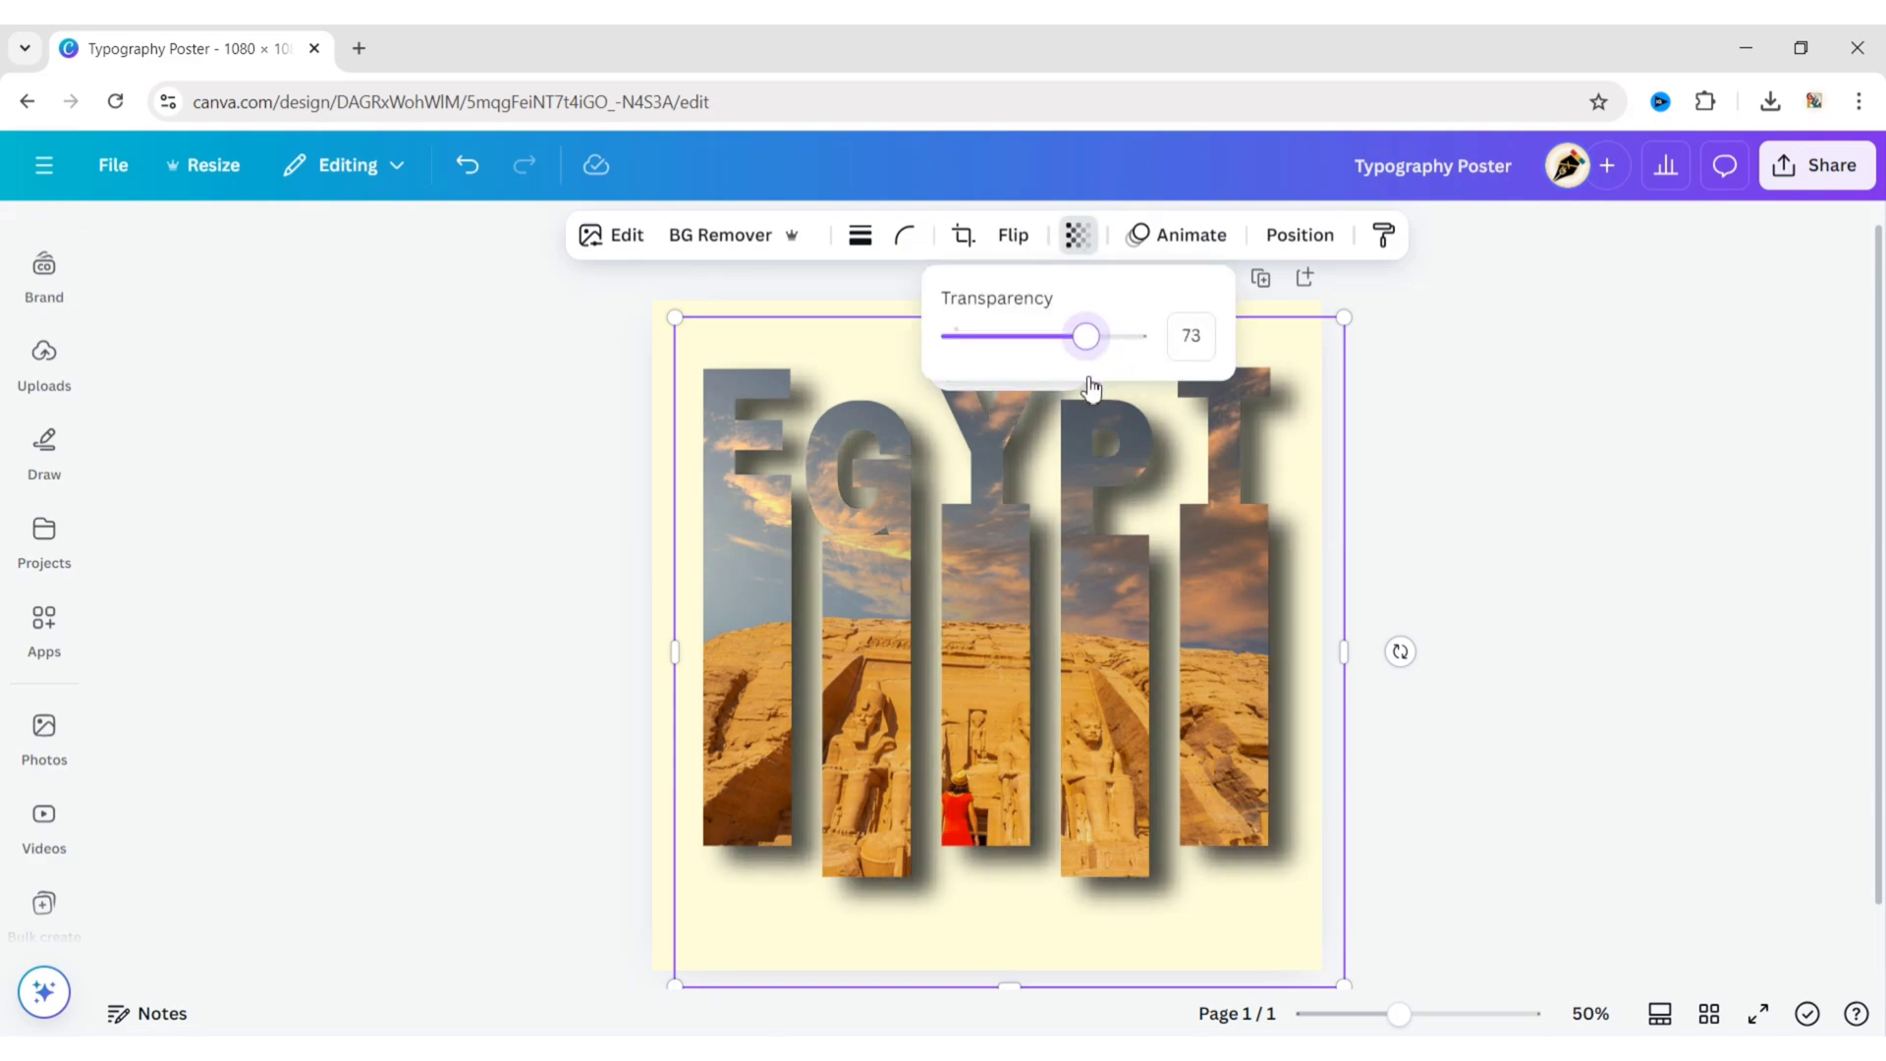
click(1619, 613)
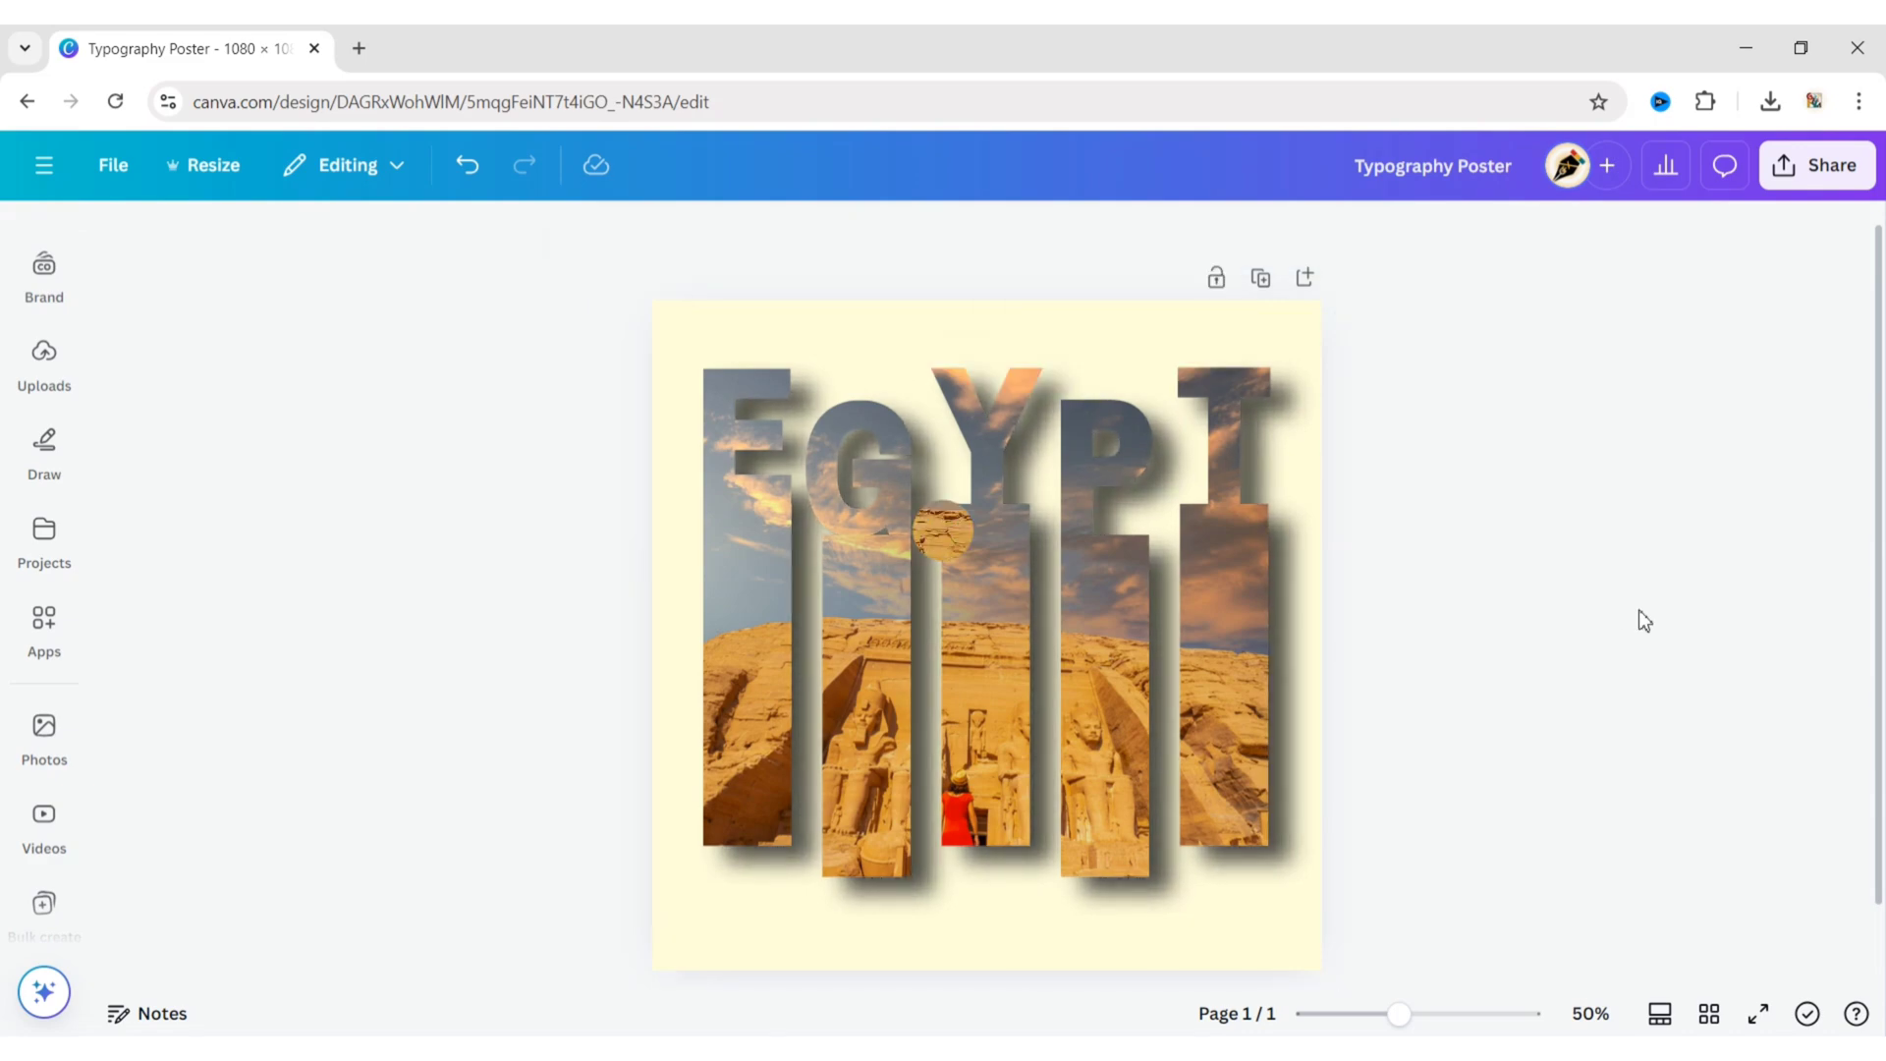